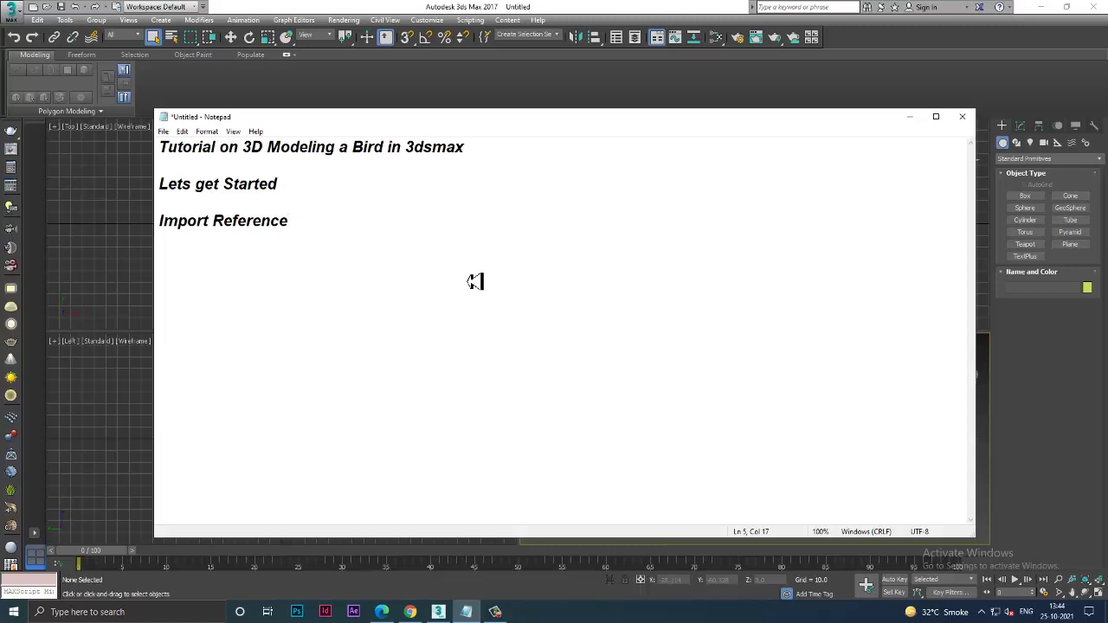
Hide Notepad and maximize the Front viewport.
text(s)
click(909, 118)
click(712, 265)
key(alt+w)
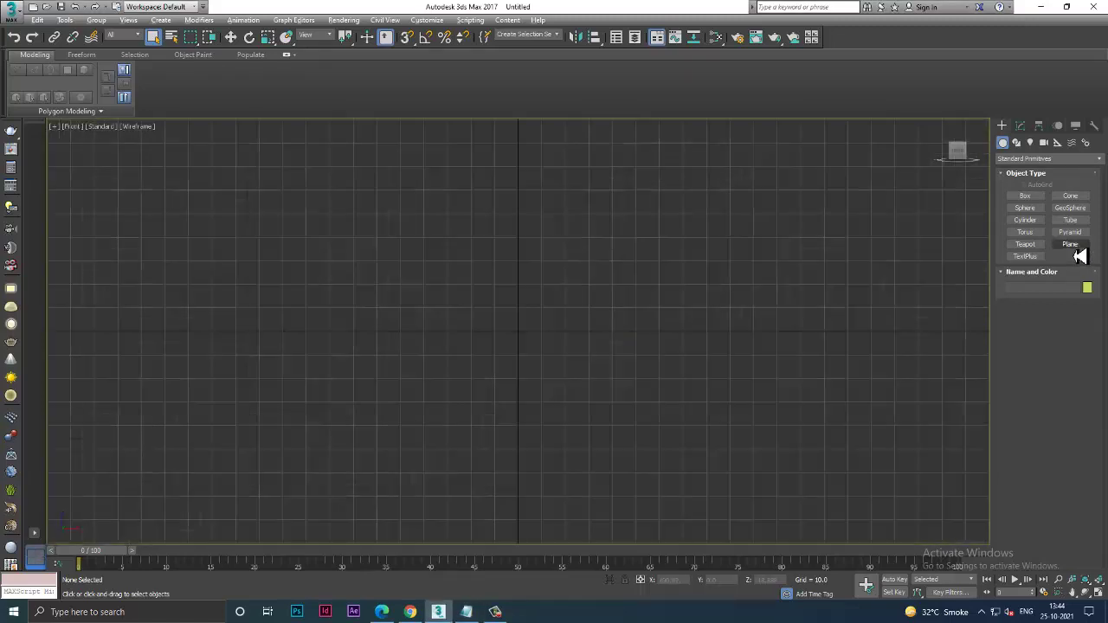
Draw a Plane in the Front view and set its Length and Width segments to 1.
click(1070, 244)
mouse_move(341, 141)
mouse_down()
mouse_move(733, 525)
mouse_move(773, 529)
mouse_move(767, 522)
mouse_up()
key(w)
click(1021, 126)
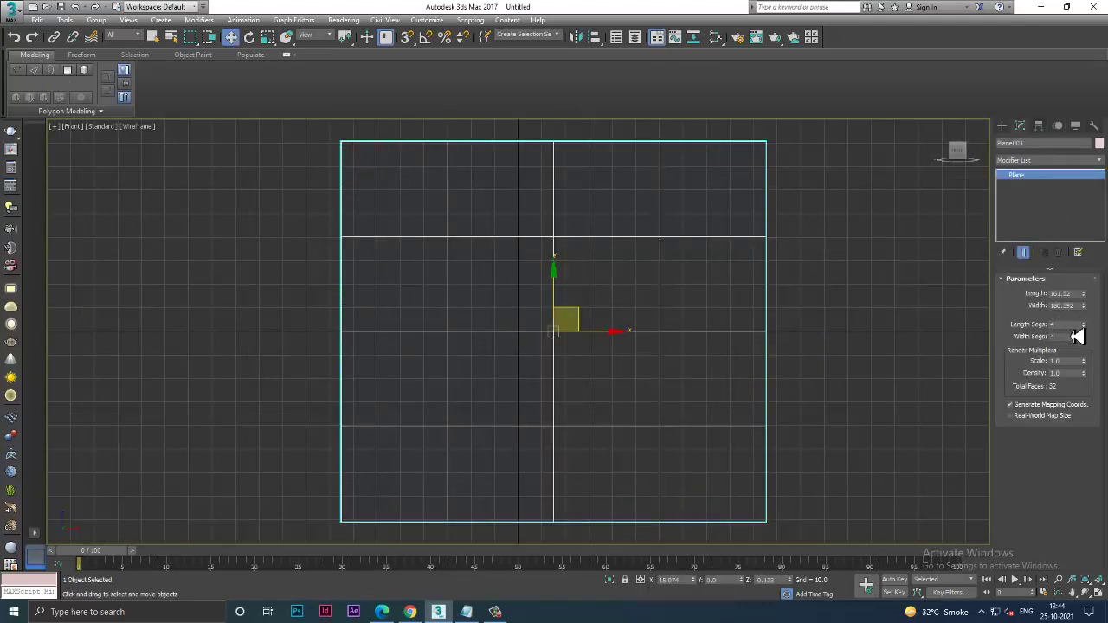
double_click(1058, 324)
text(1)
key(Tab)
text(1)
key(Return)
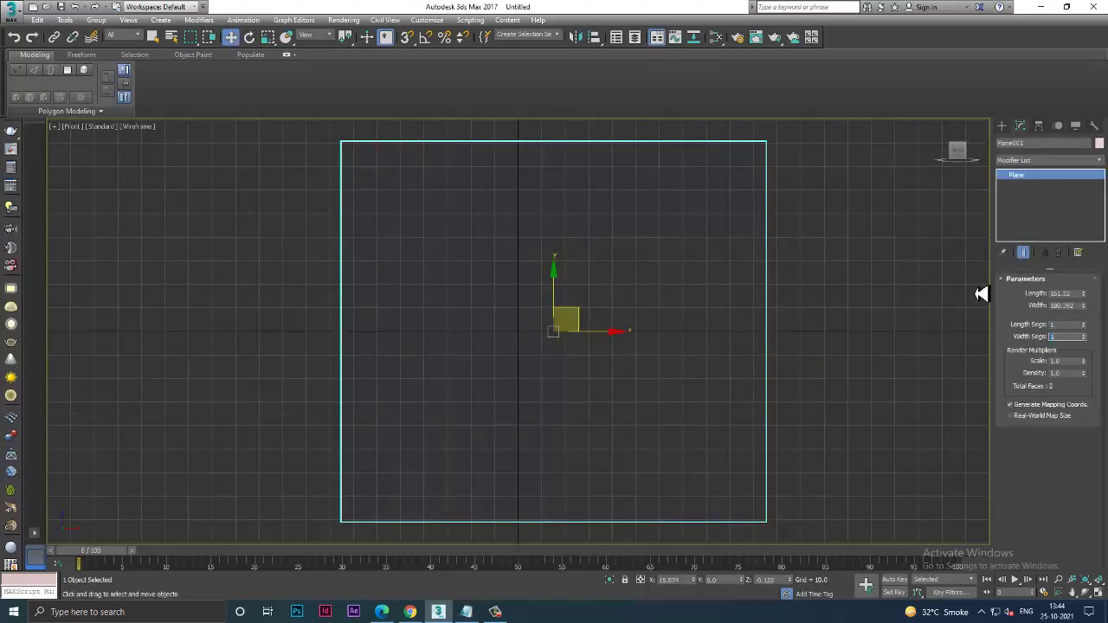
Set the plane's Length to 768 and Width to 1024.
double_click(1073, 293)
text(68)
key(Tab)
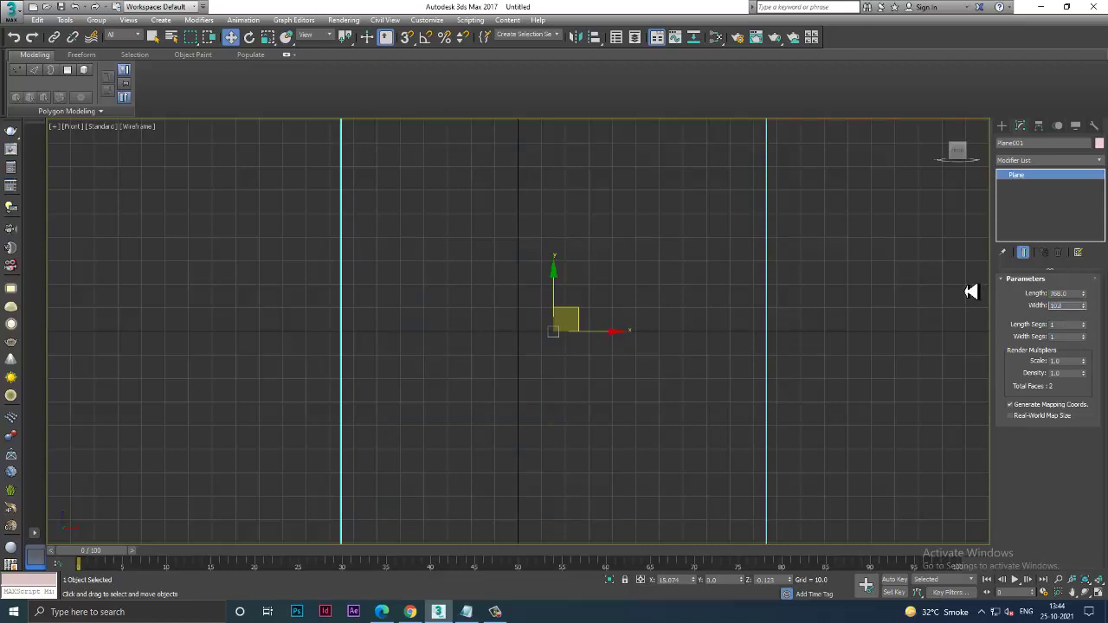
text(4)
key(Return)
Try moving the plane upward, then undo so it stays on the grid axis.
scroll(638, 321, down, 2)
scroll(638, 329, down, 3)
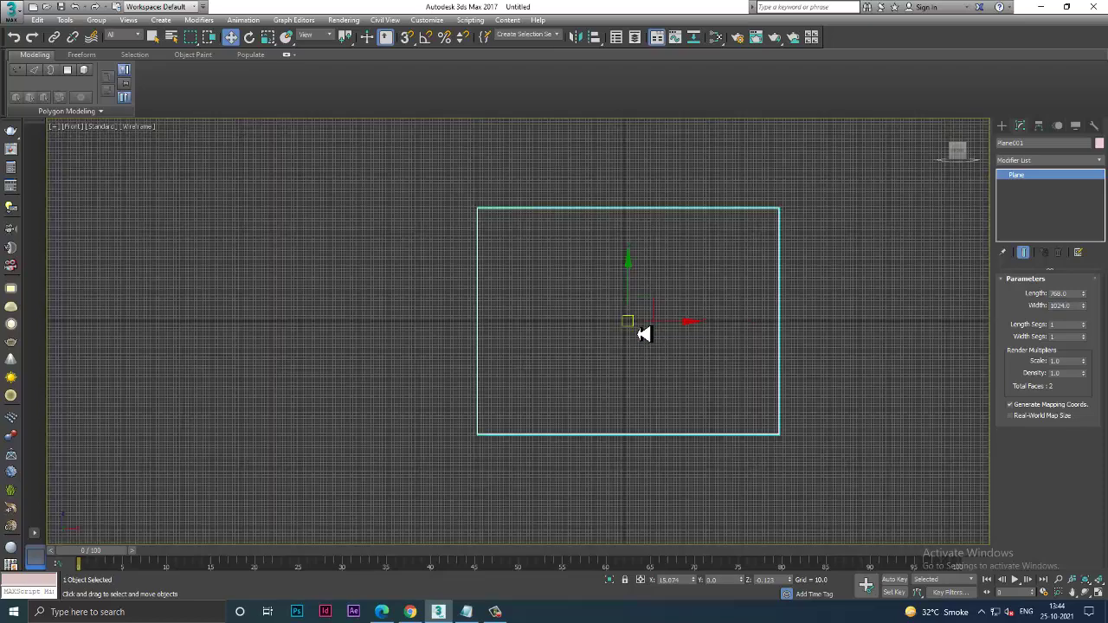
scroll(606, 334, up, 2)
key(r)
scroll(578, 321, down, 3)
scroll(633, 389, down, 3)
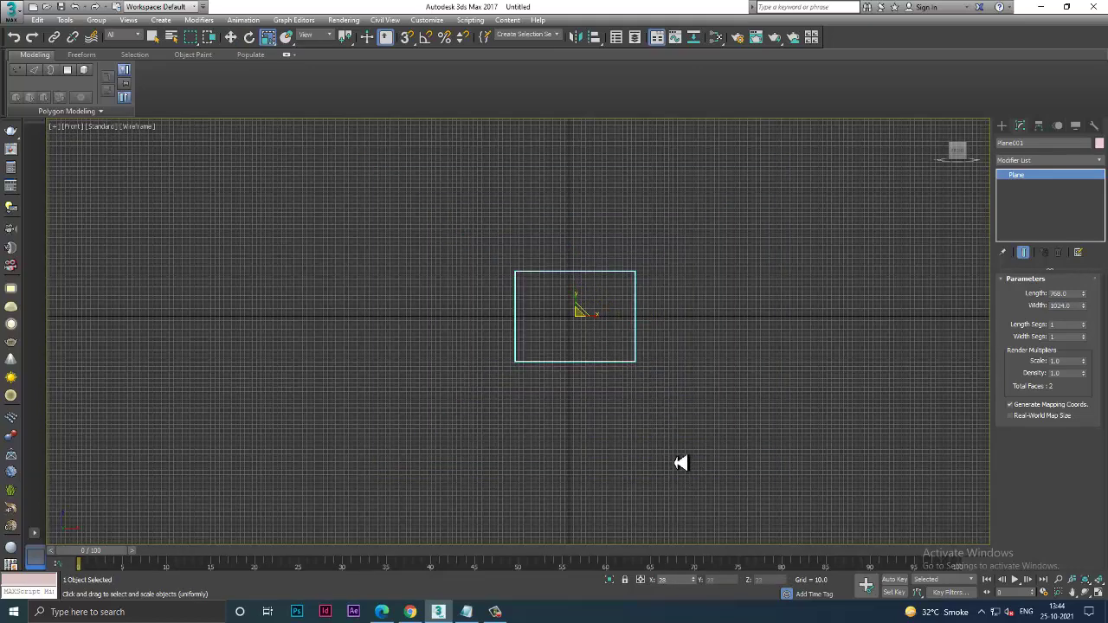
scroll(597, 338, up, 3)
key(w)
drag(573, 263, 571, 160)
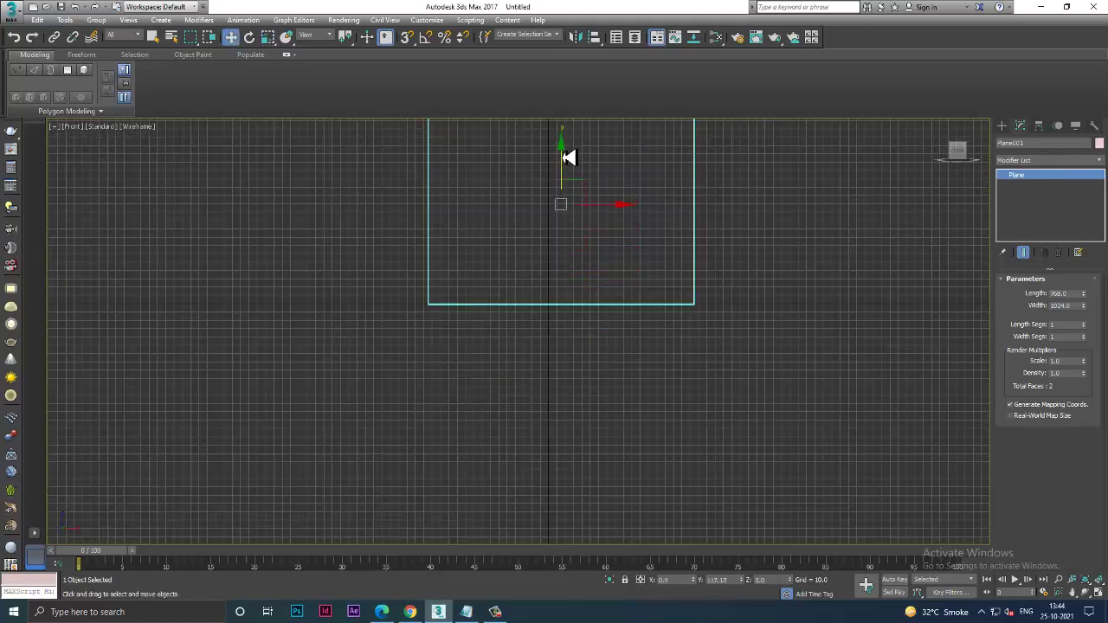
key(ctrl+z)
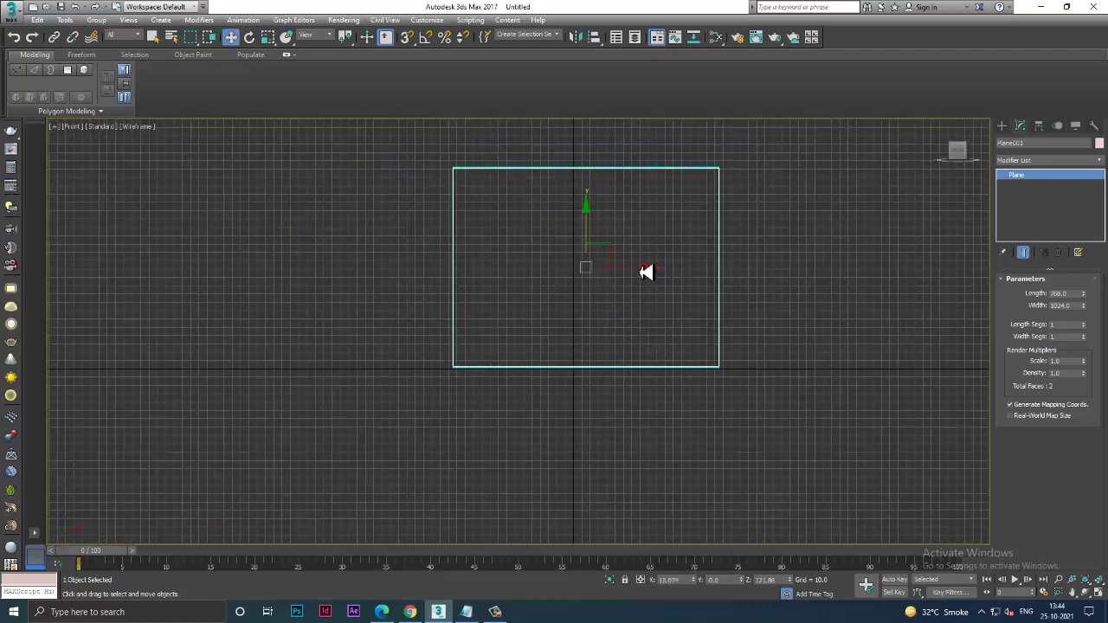
scroll(650, 299, up, 2)
In the Slate editor, create a Standard material using Desktop bird.jpg as its Diffuse bitmap.
key(m)
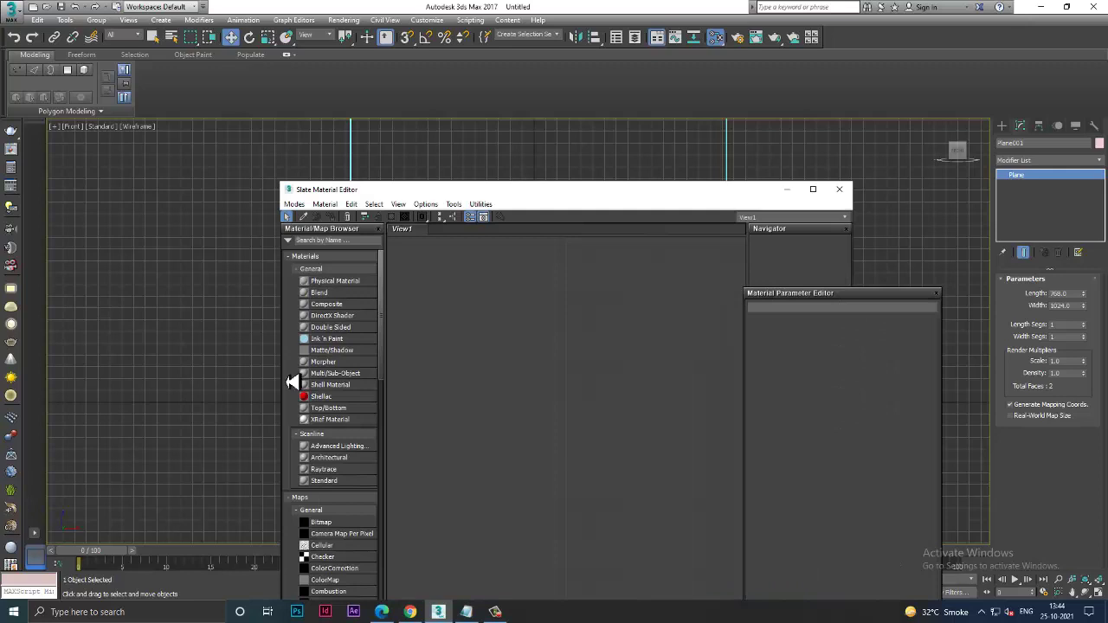
drag(339, 482, 472, 338)
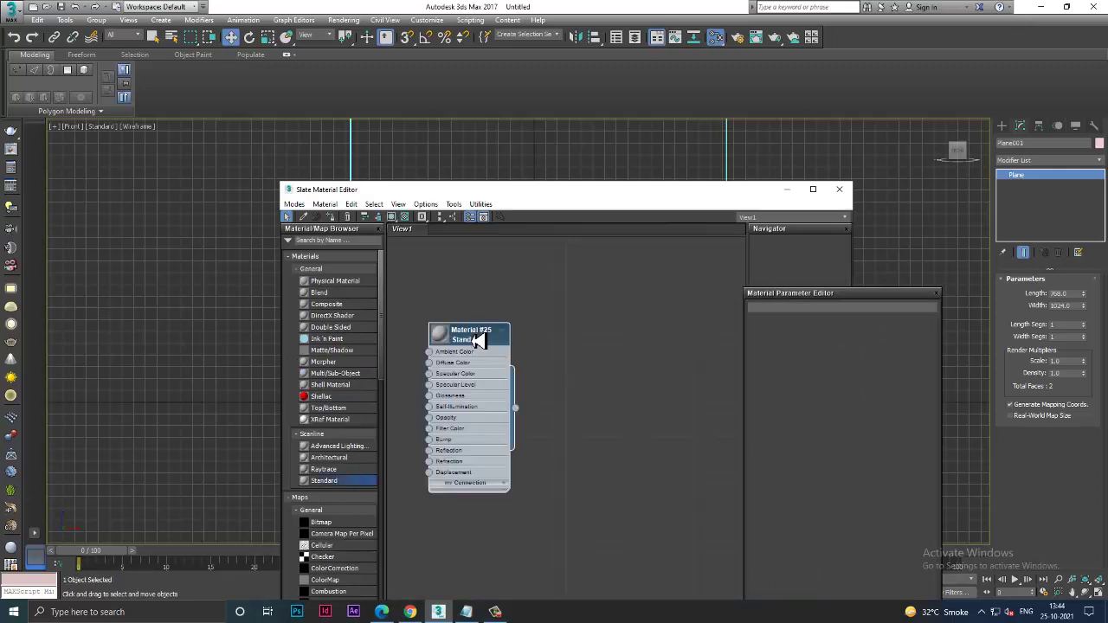
double_click(476, 336)
click(834, 397)
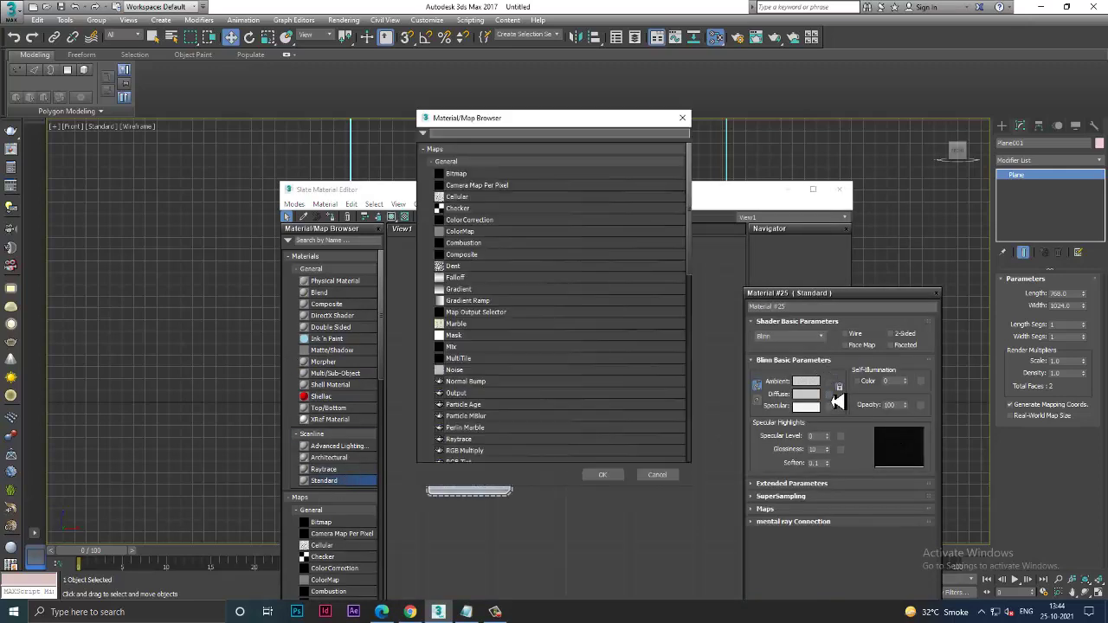
double_click(494, 176)
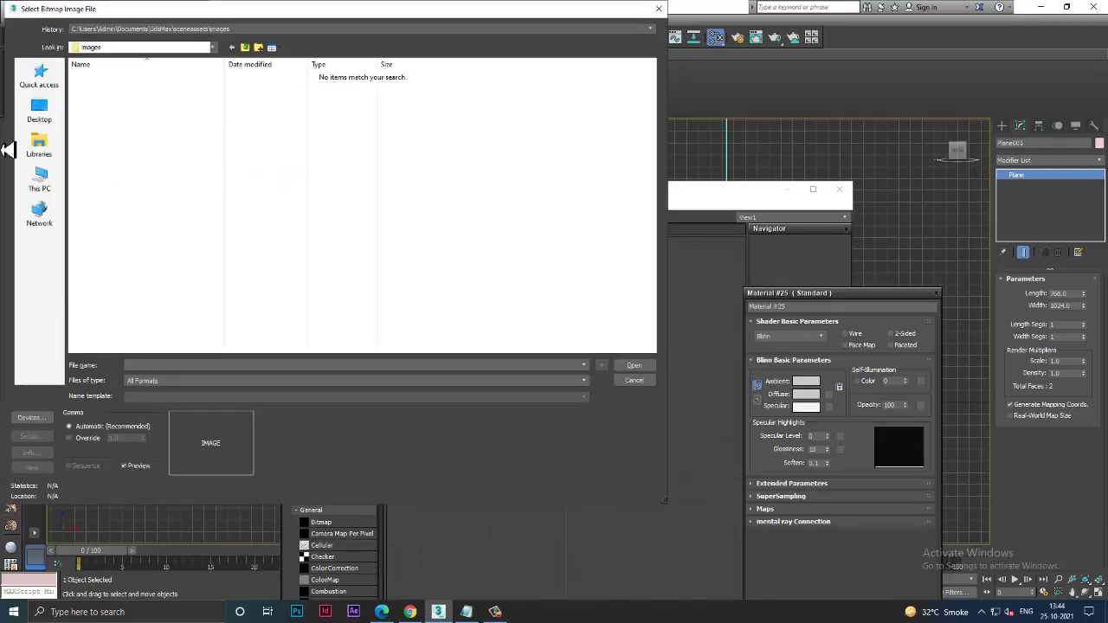
click(39, 110)
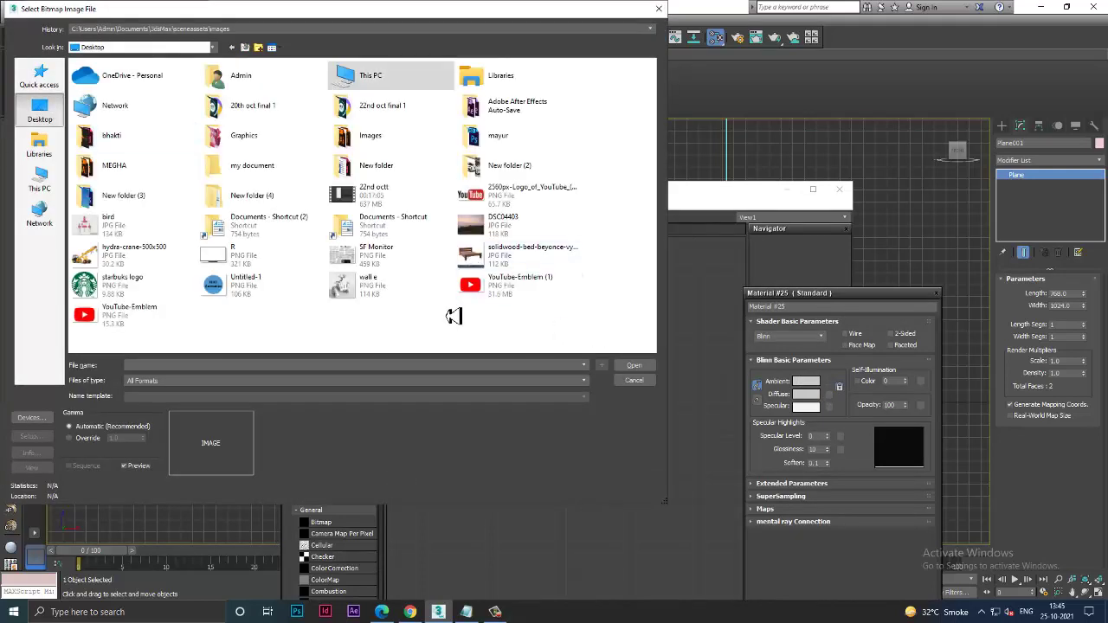
double_click(139, 226)
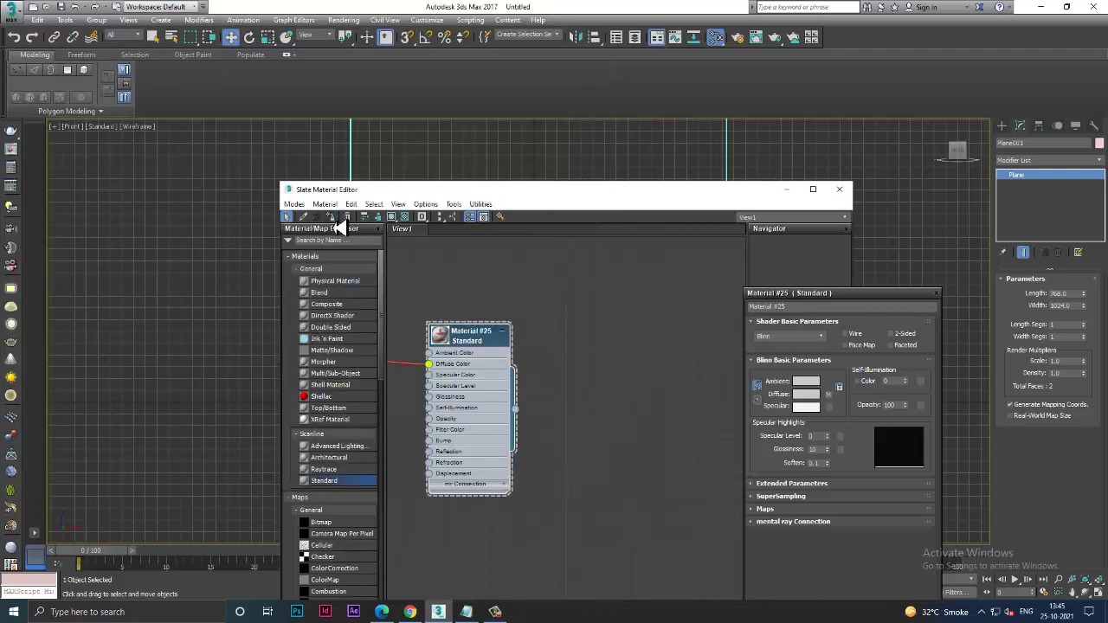
Close the material editor and show the plane shaded with the flamingo texture (F3).
click(786, 191)
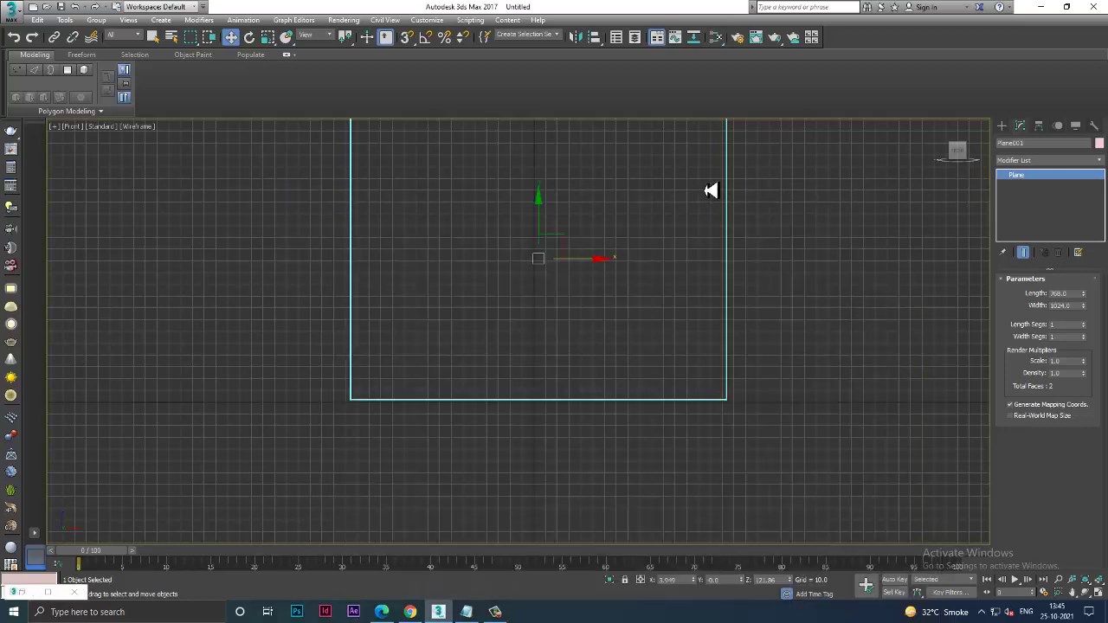
key(F3)
scroll(549, 234, up, 2)
scroll(550, 235, up, 4)
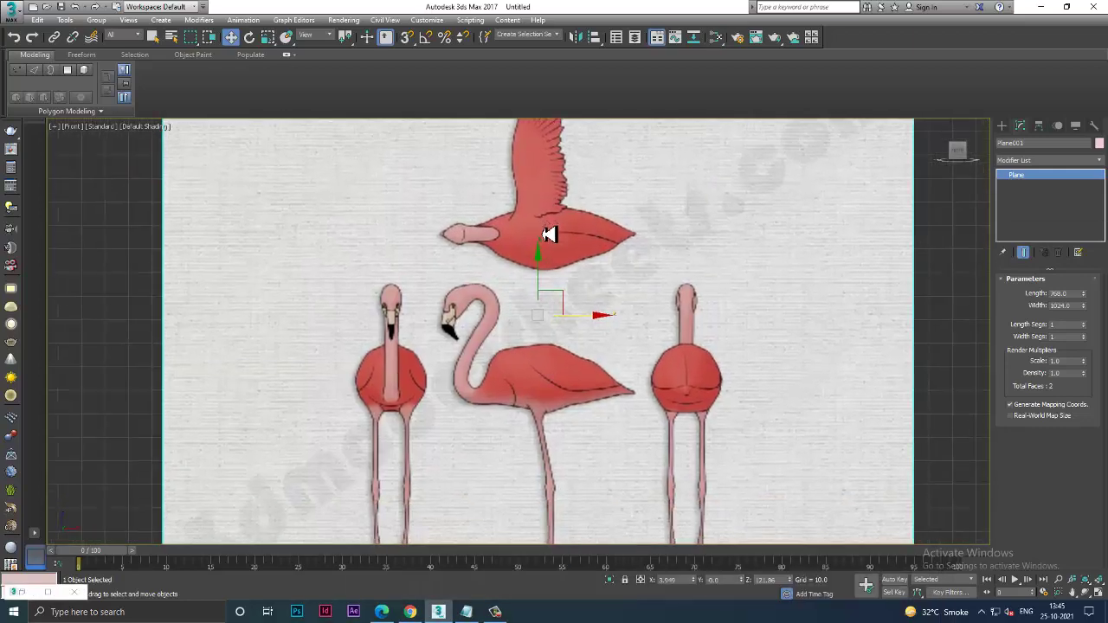
scroll(628, 269, down, 2)
scroll(629, 269, down, 2)
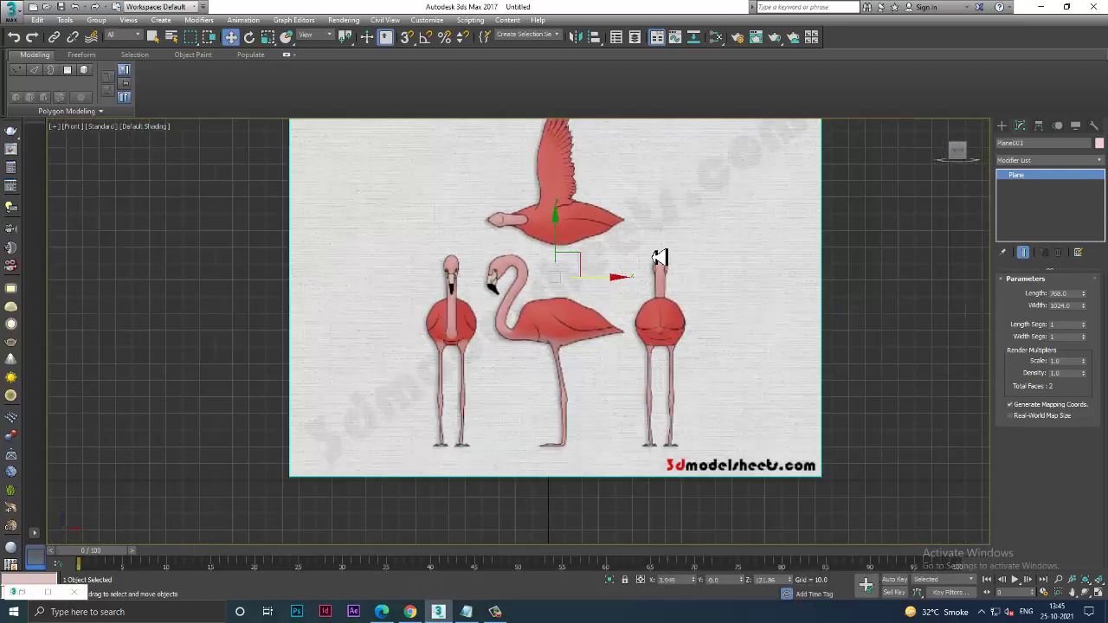
Enable bitmap proxies with threshold 40 and Full resolution in Asset Tracking's Global Settings.
key(shift+t)
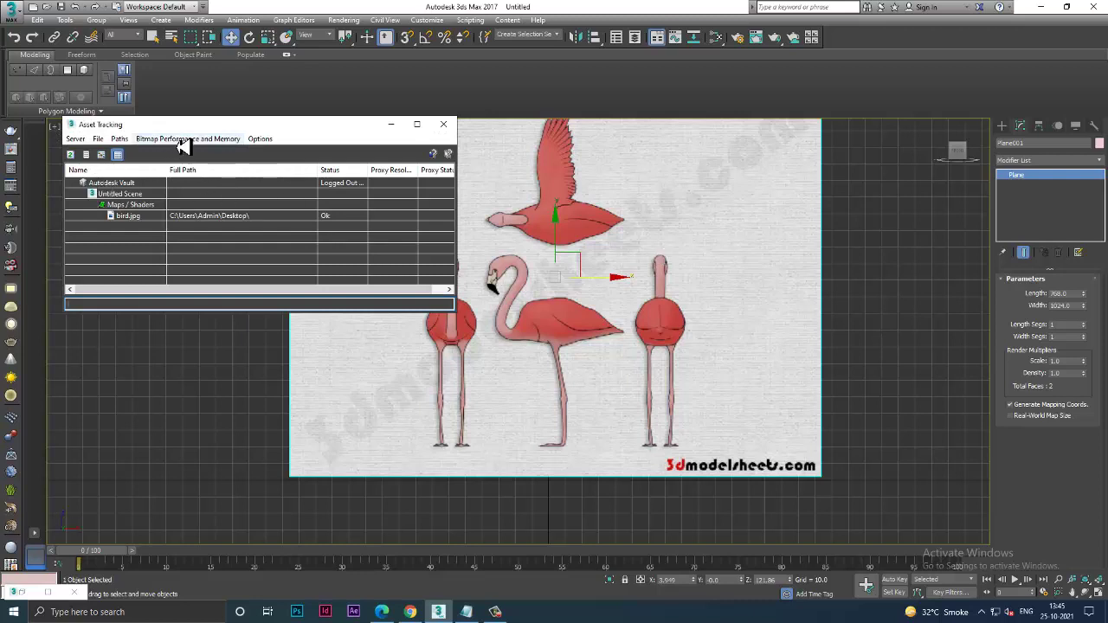
click(183, 139)
click(208, 178)
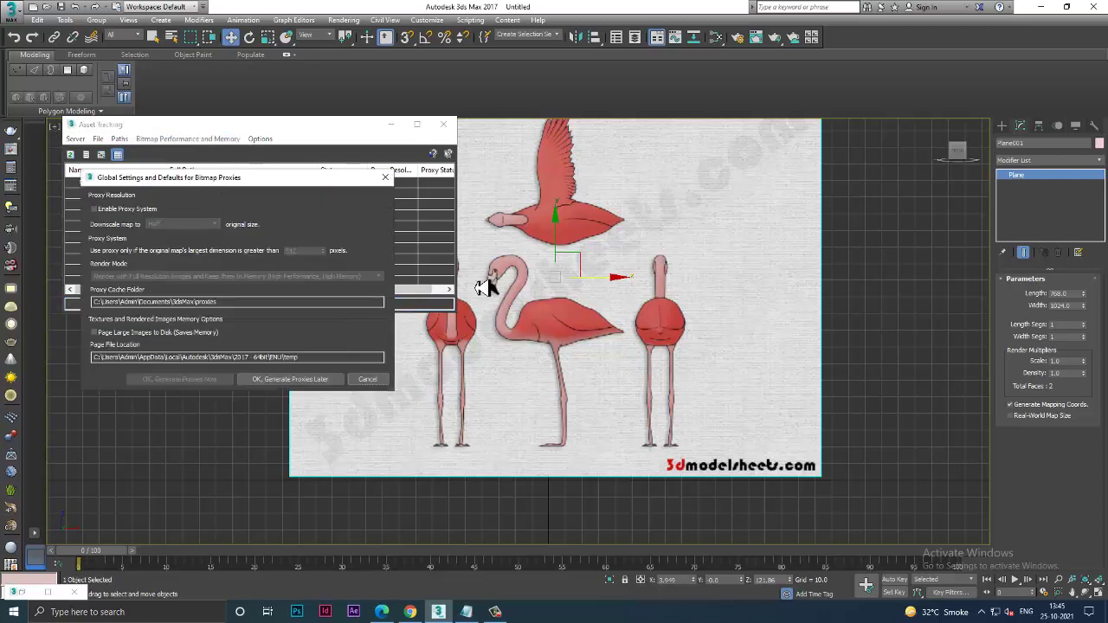
click(111, 210)
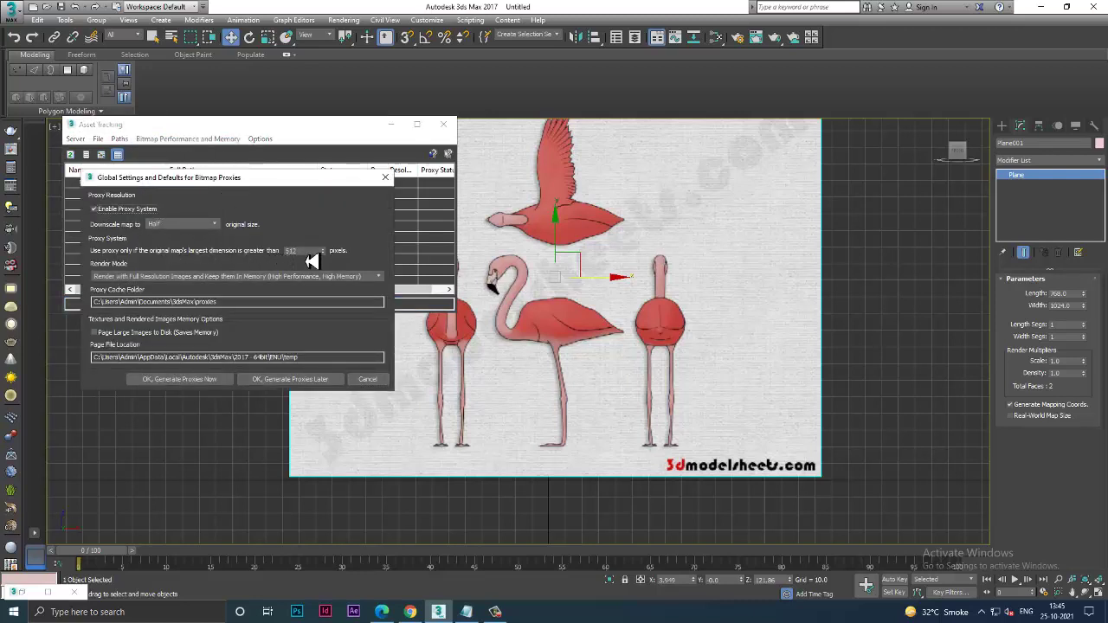
drag(302, 250, 247, 251)
text(4096)
click(213, 225)
click(177, 231)
click(198, 384)
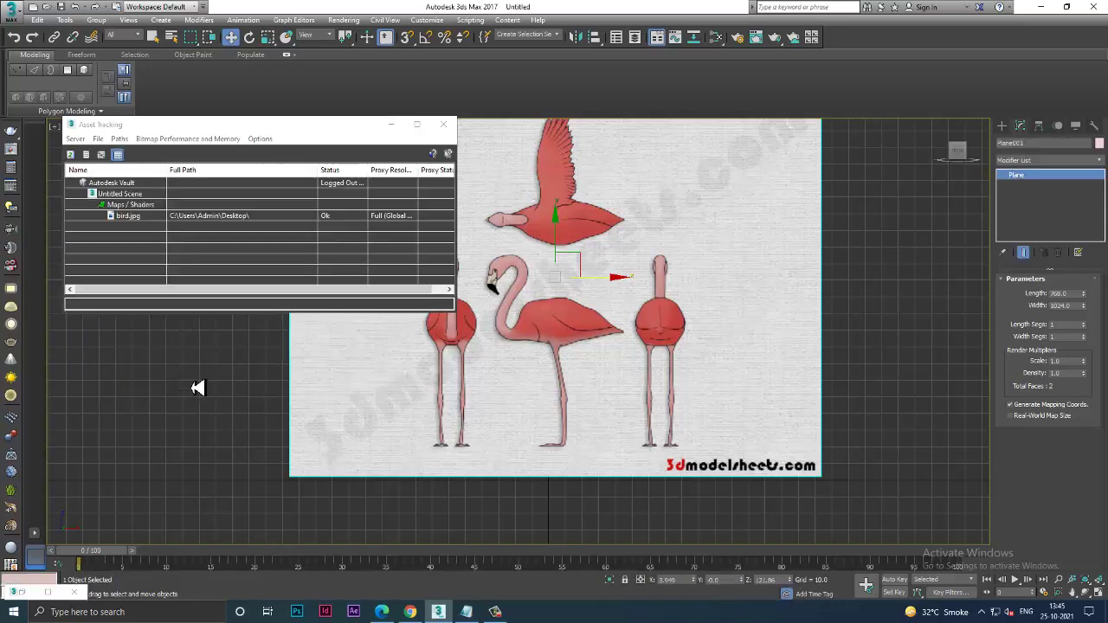
click(444, 124)
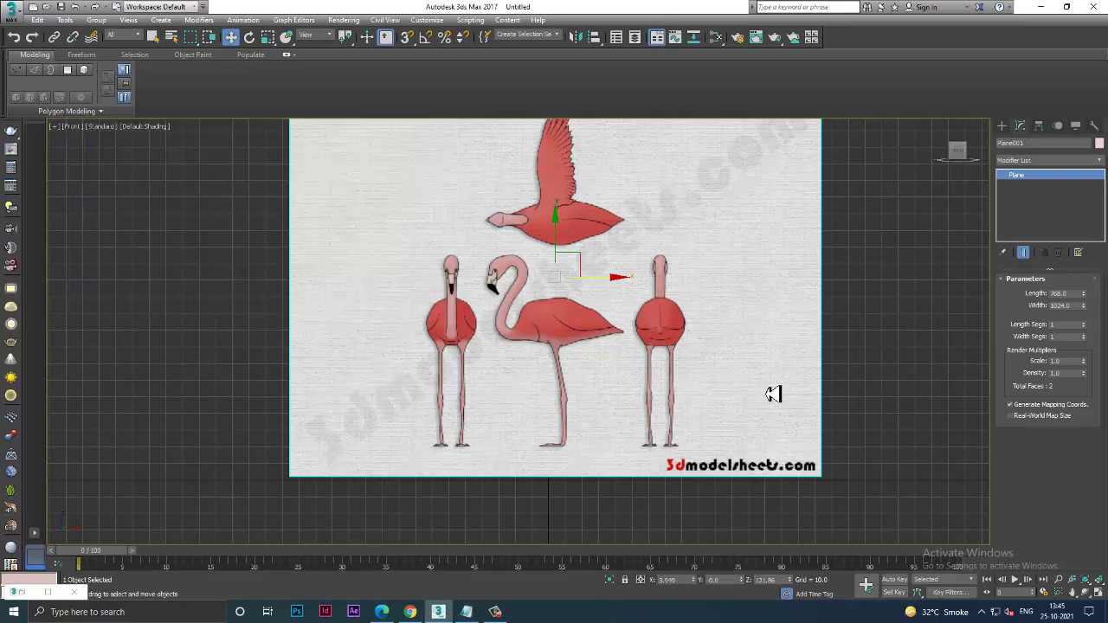
middle_drag(686, 349, 662, 342)
Check angle snap and clone the plane with a 90° Shift-rotation in the Left view.
right_click(425, 36)
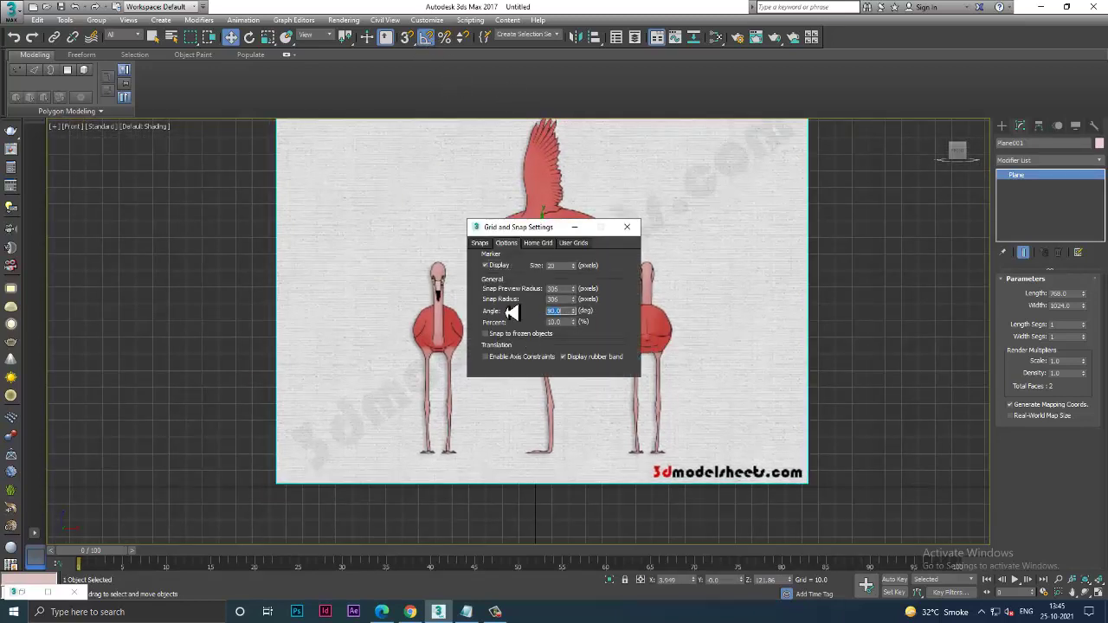
click(627, 227)
scroll(704, 334, up, 1)
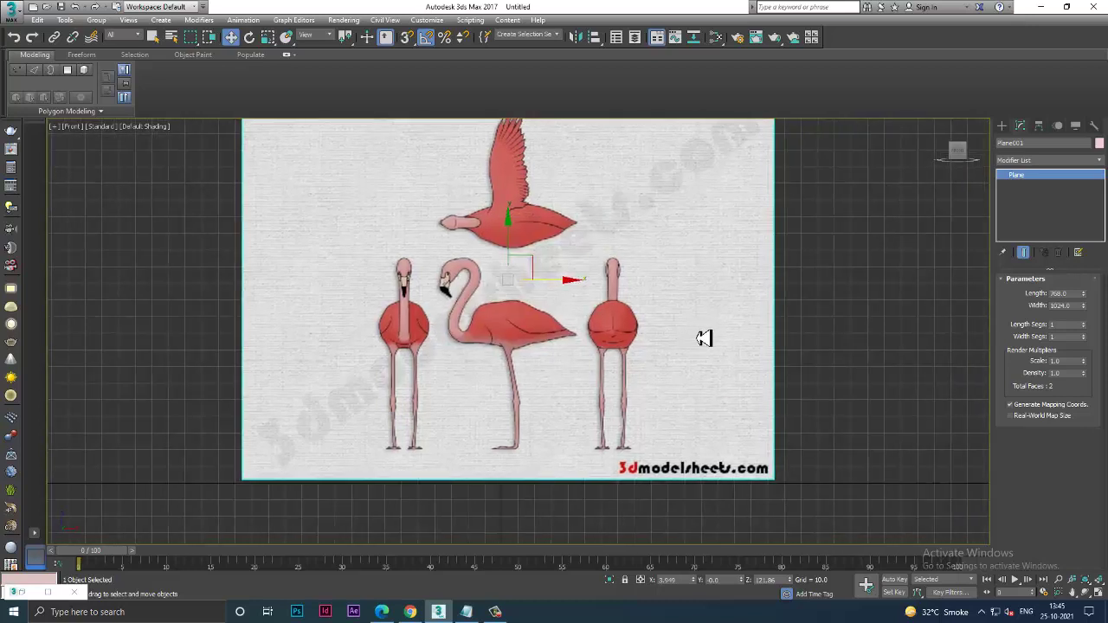
key(alt+w)
key(alt+w)
scroll(470, 344, up, 2)
key(e)
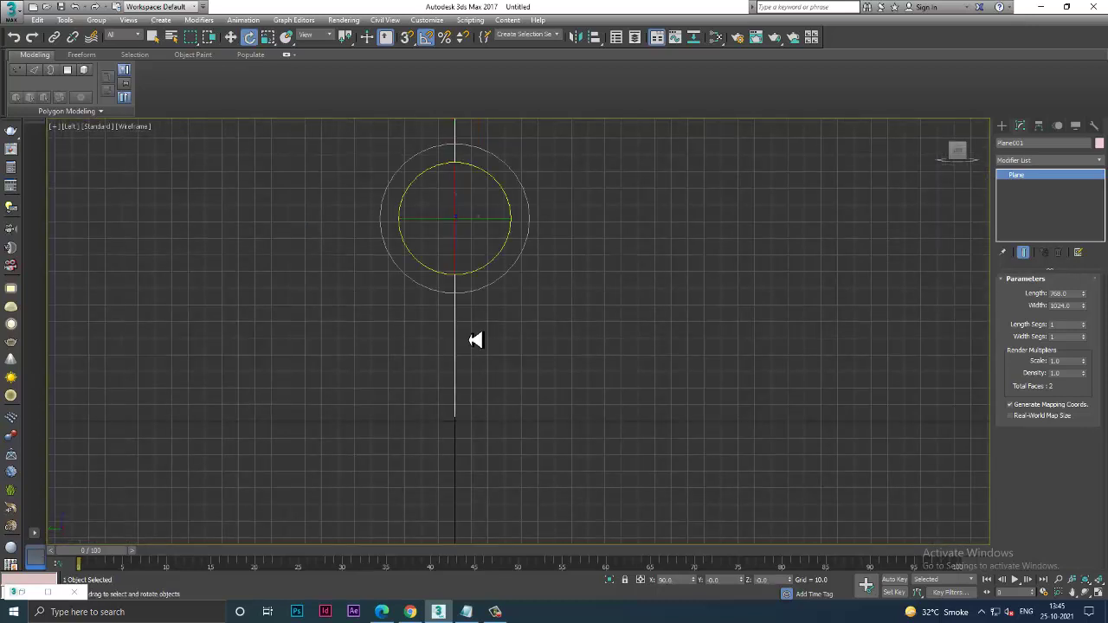
shift+drag(491, 226, 488, 225)
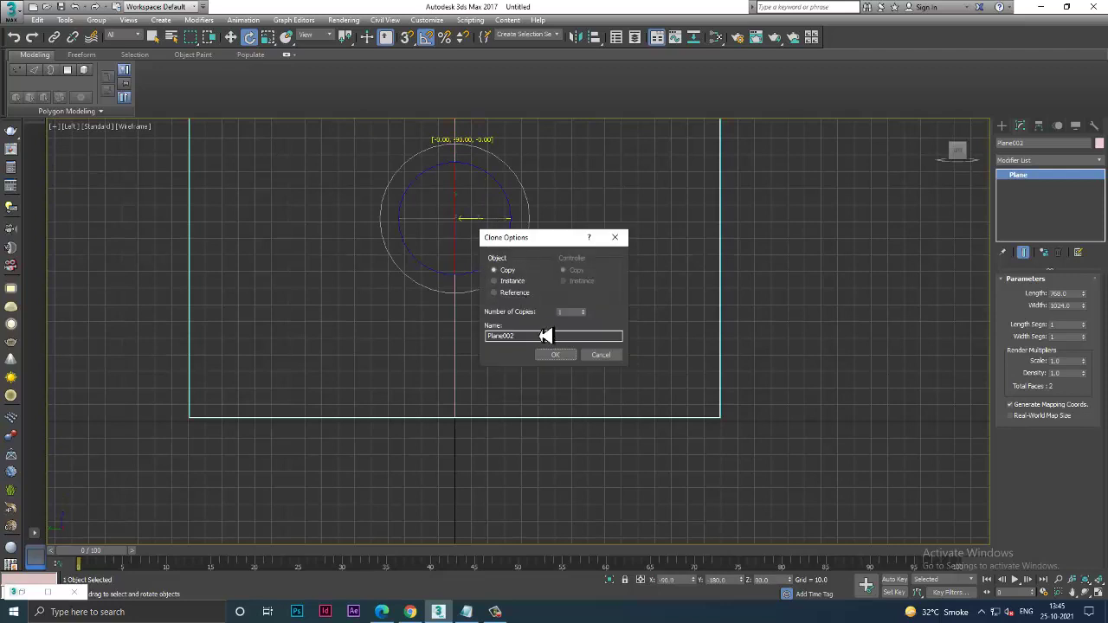
click(554, 354)
key(w)
key(alt+w)
key(alt+w)
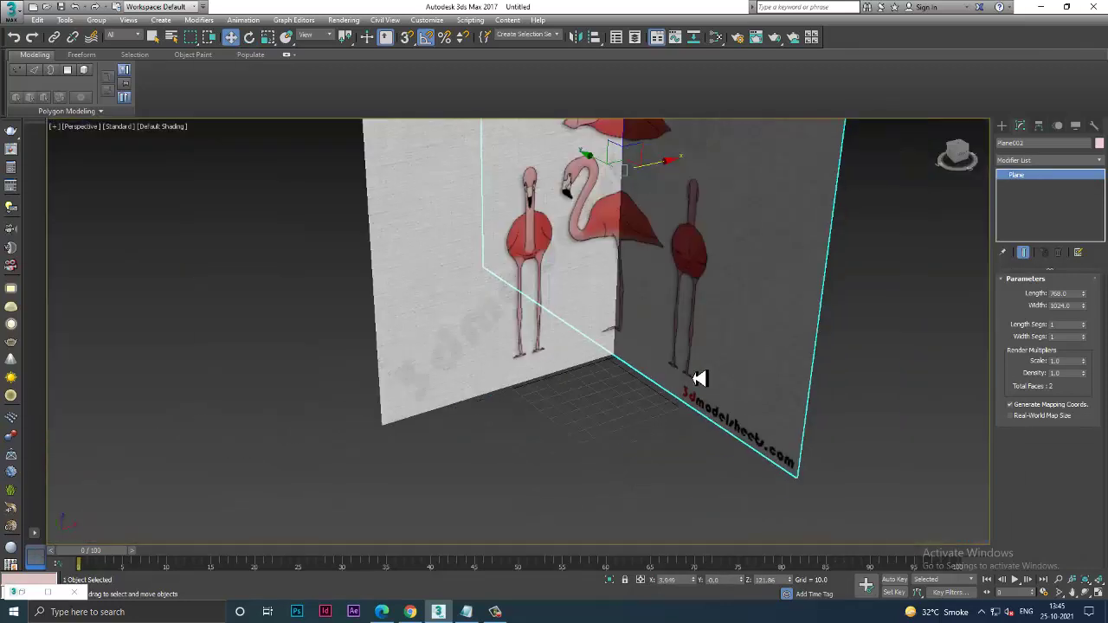
Clone another copy rotated 90° in the Top view and show it shaded.
mouse_move(699, 376)
alt+middle_down()
mouse_move(636, 418)
mouse_move(624, 243)
mouse_move(822, 185)
alt+middle_up()
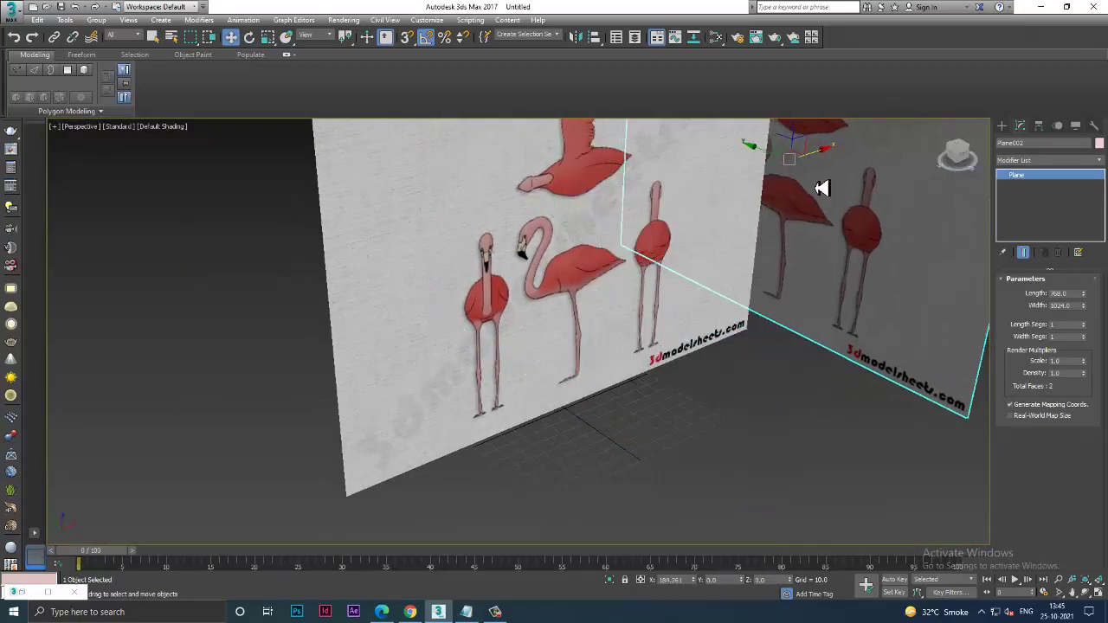
click(626, 297)
mouse_move(626, 297)
alt+middle_down()
mouse_move(567, 281)
mouse_move(537, 252)
mouse_move(440, 210)
alt+middle_up()
key(alt+w)
key(alt+w)
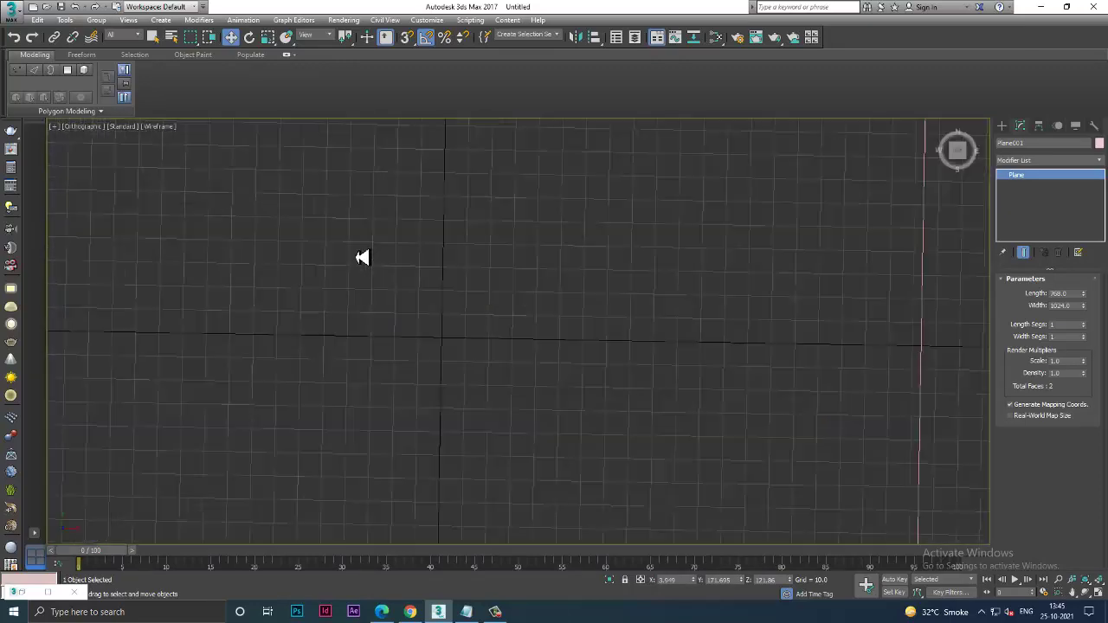
alt+middle_drag(361, 254, 404, 280)
key(t)
mouse_move(494, 314)
middle_down()
mouse_move(552, 286)
mouse_move(546, 297)
middle_up()
key(e)
shift+drag(506, 255, 502, 259)
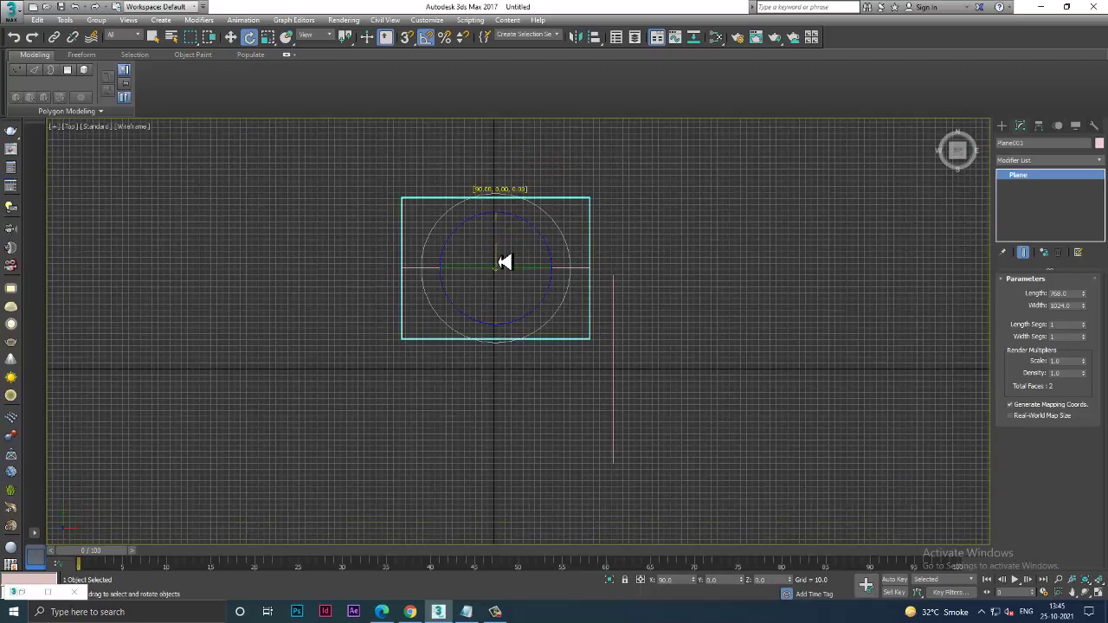
click(564, 354)
key(w)
key(F3)
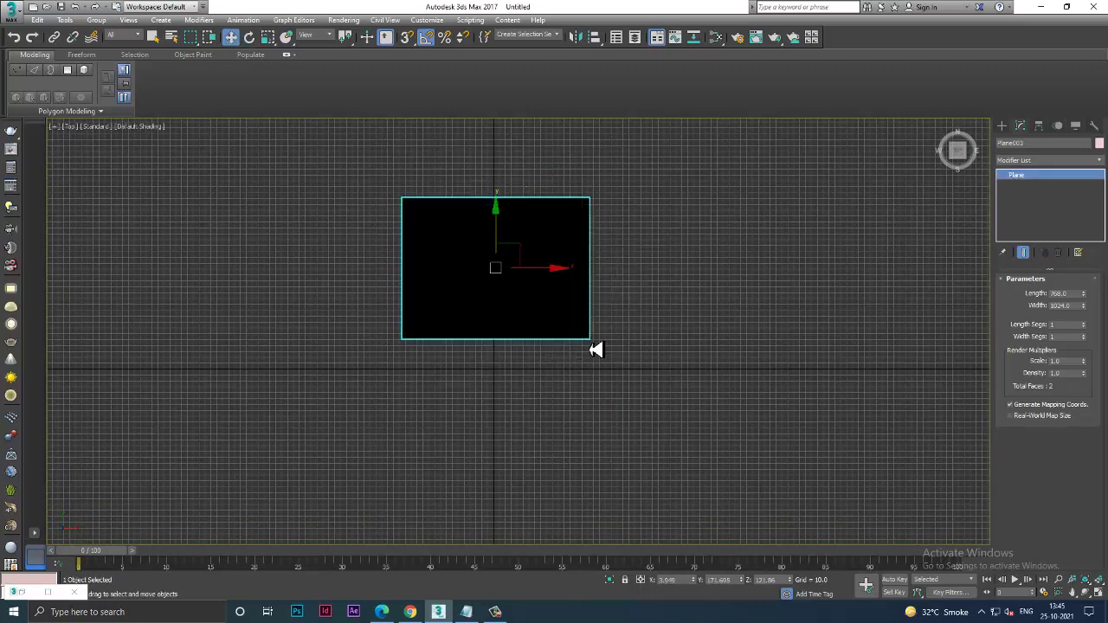
key(alt+w)
key(alt+w)
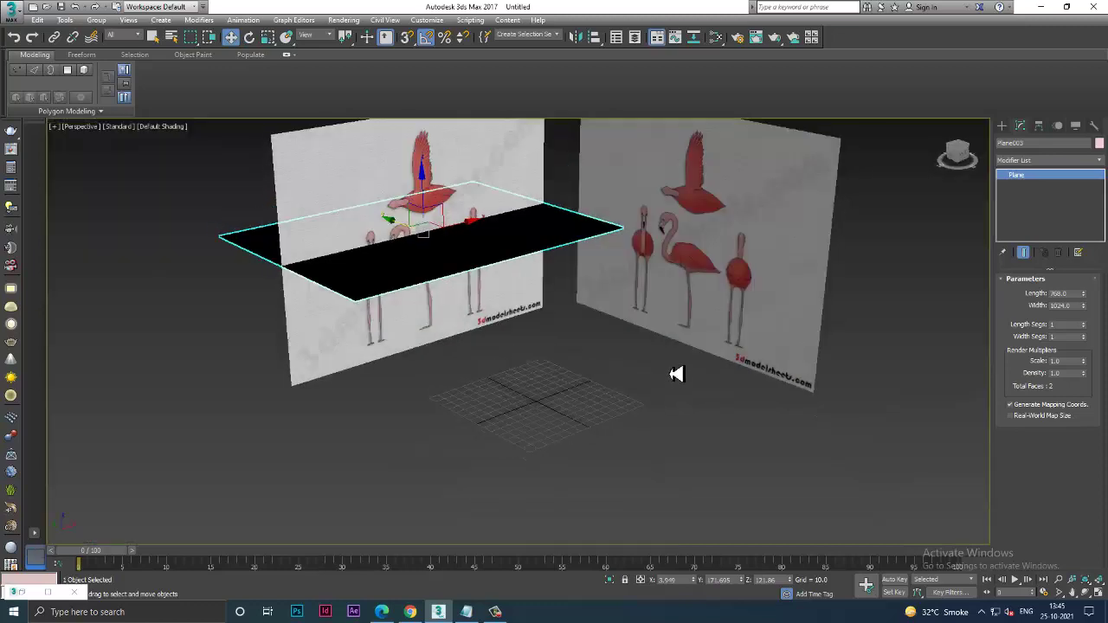
Centre Plane003 between the standing sheets and rotate it about 90°.
mouse_move(673, 376)
alt+middle_down()
mouse_move(673, 328)
mouse_move(488, 361)
mouse_move(485, 381)
alt+middle_up()
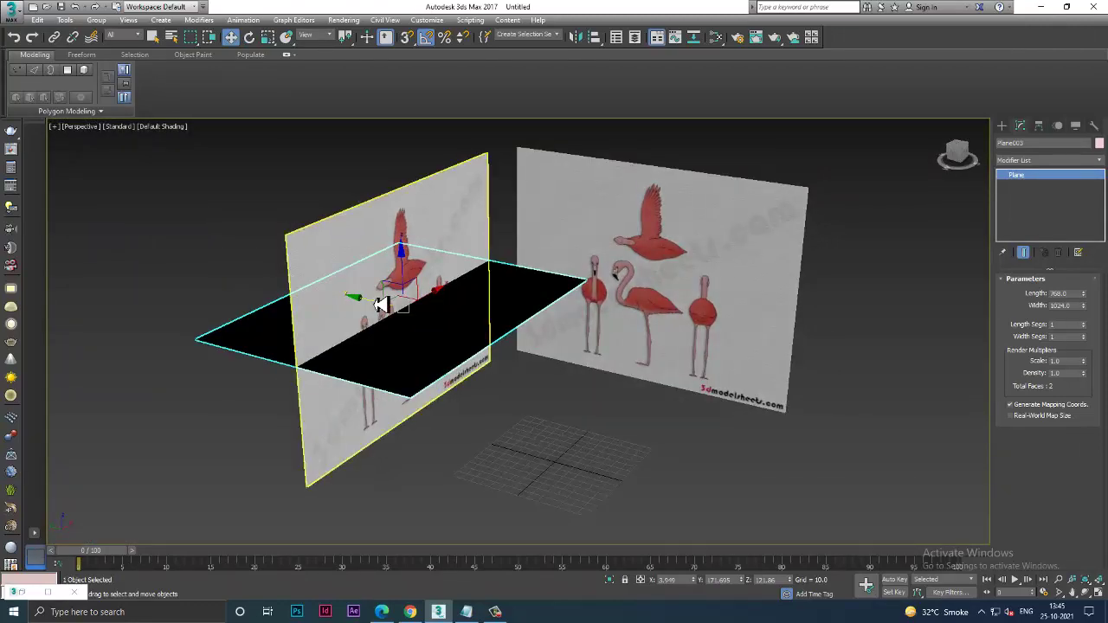
mouse_move(387, 320)
mouse_down()
mouse_move(520, 389)
mouse_move(526, 349)
mouse_up()
key(e)
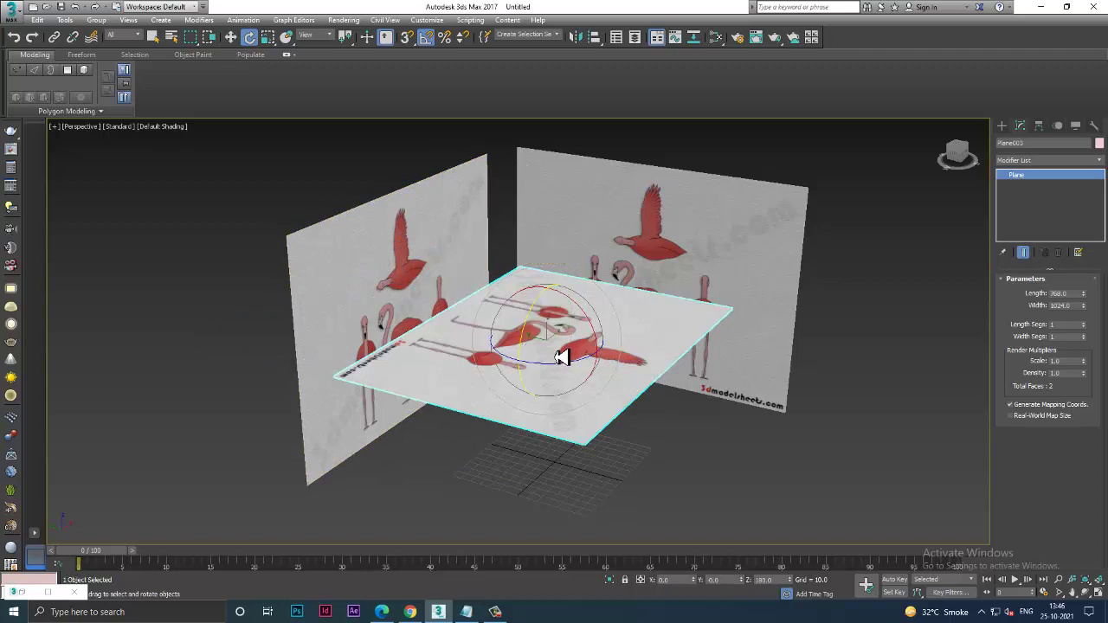
alt+middle_drag(561, 358, 568, 383)
drag(563, 385, 574, 378)
key(w)
mouse_move(574, 378)
alt+middle_down()
mouse_move(613, 364)
mouse_move(598, 358)
mouse_move(601, 314)
mouse_move(601, 334)
mouse_move(543, 359)
mouse_move(535, 346)
mouse_move(560, 351)
alt+middle_up()
Raise the flat plane along Z to about 237, above the upright reference sheets.
key(alt+w)
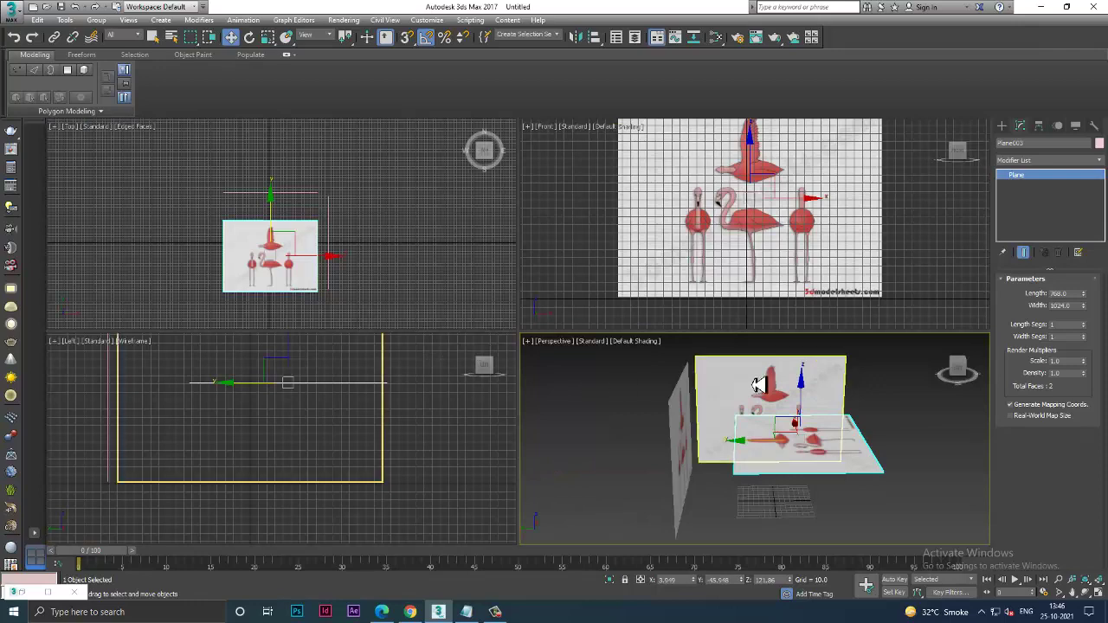
alt+middle_drag(774, 406, 749, 395)
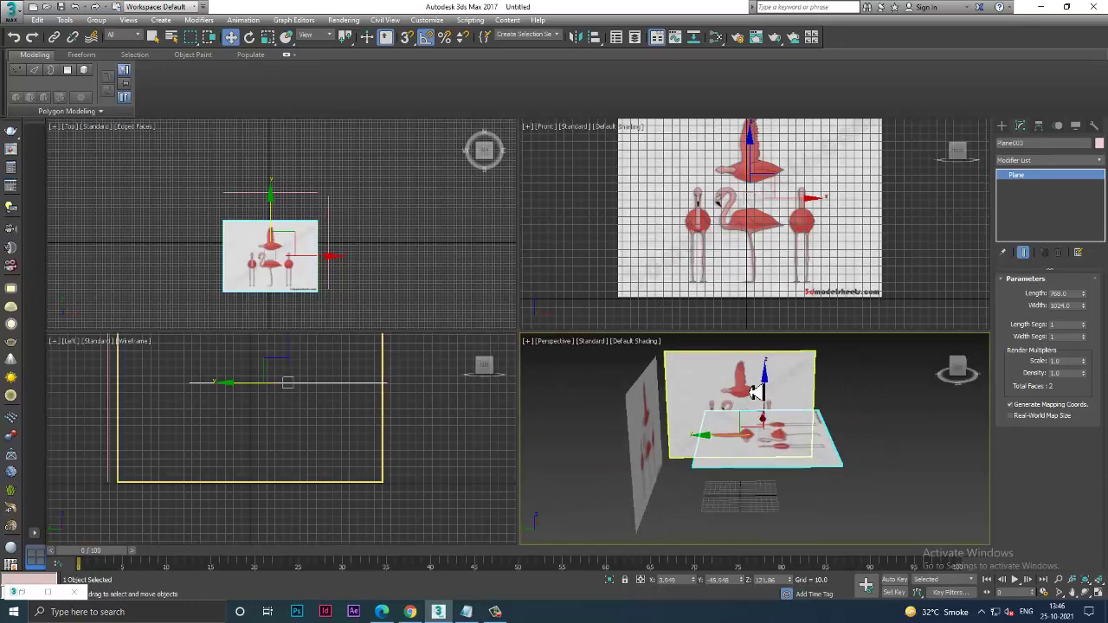
drag(771, 392, 771, 329)
scroll(762, 312, up, 2)
key(alt+w)
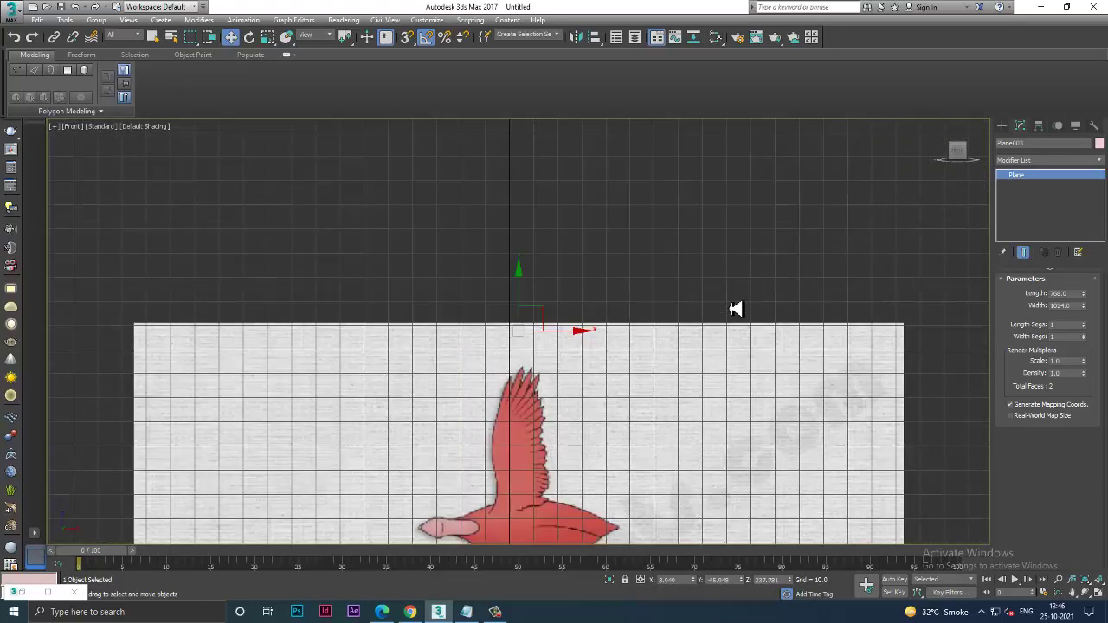
scroll(732, 307, down, 3)
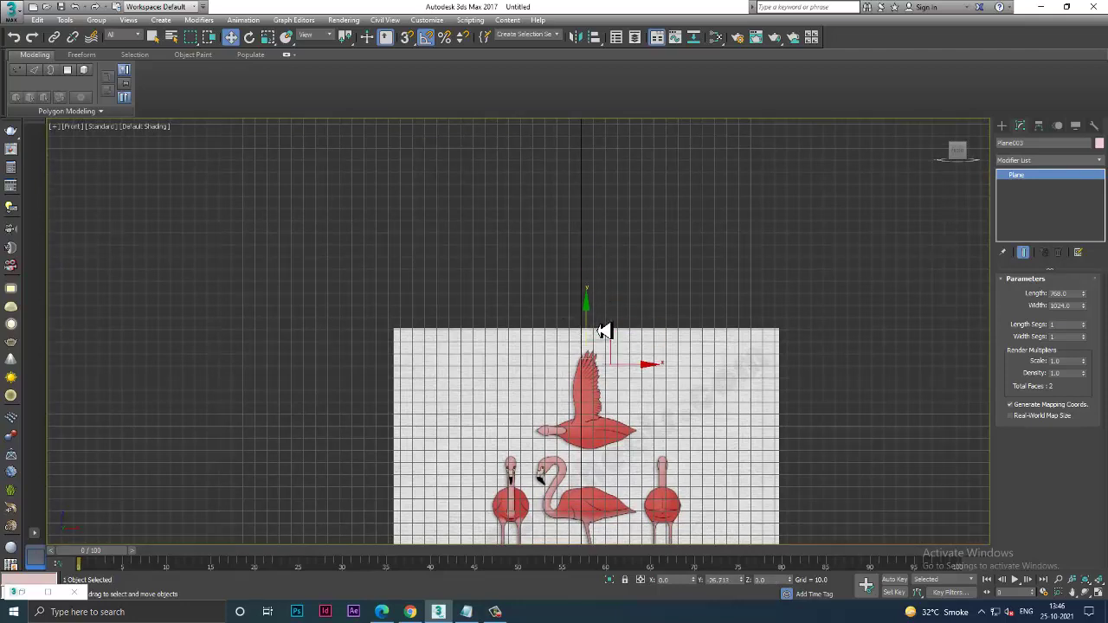
key(alt+w)
alt+middle_drag(765, 404, 762, 402)
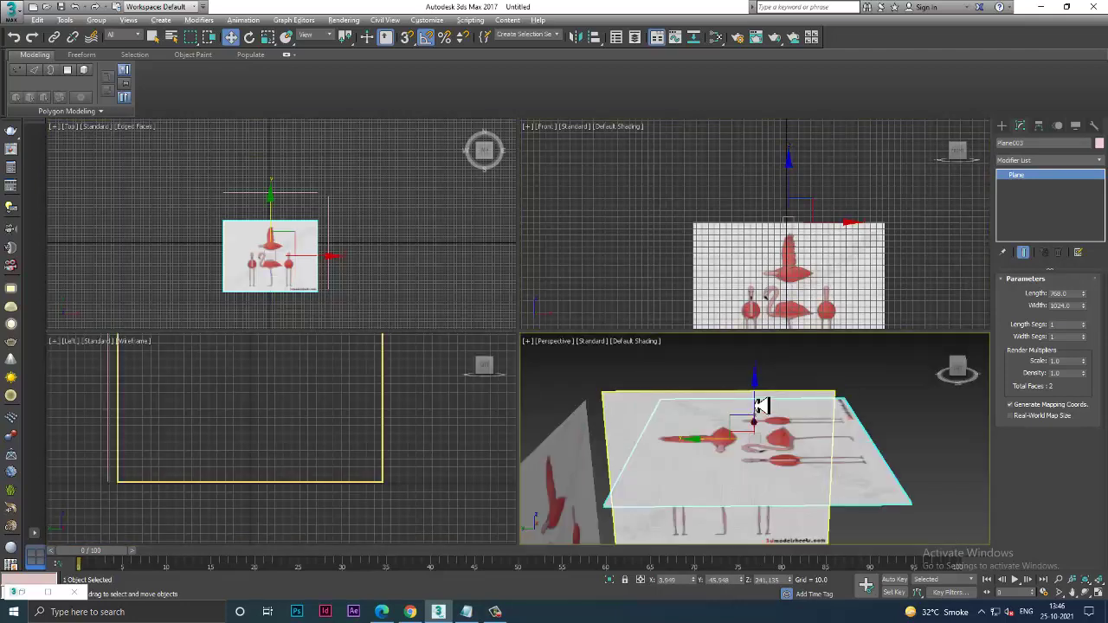
key(alt+w)
mouse_move(739, 356)
alt+middle_down()
mouse_move(626, 363)
mouse_move(626, 410)
mouse_move(630, 358)
mouse_move(630, 372)
mouse_move(614, 346)
mouse_move(668, 353)
mouse_move(632, 378)
mouse_move(601, 354)
alt+middle_up()
key(alt+w)
Select the side flamingo sheet and show the Left view shaded, maximized.
click(299, 439)
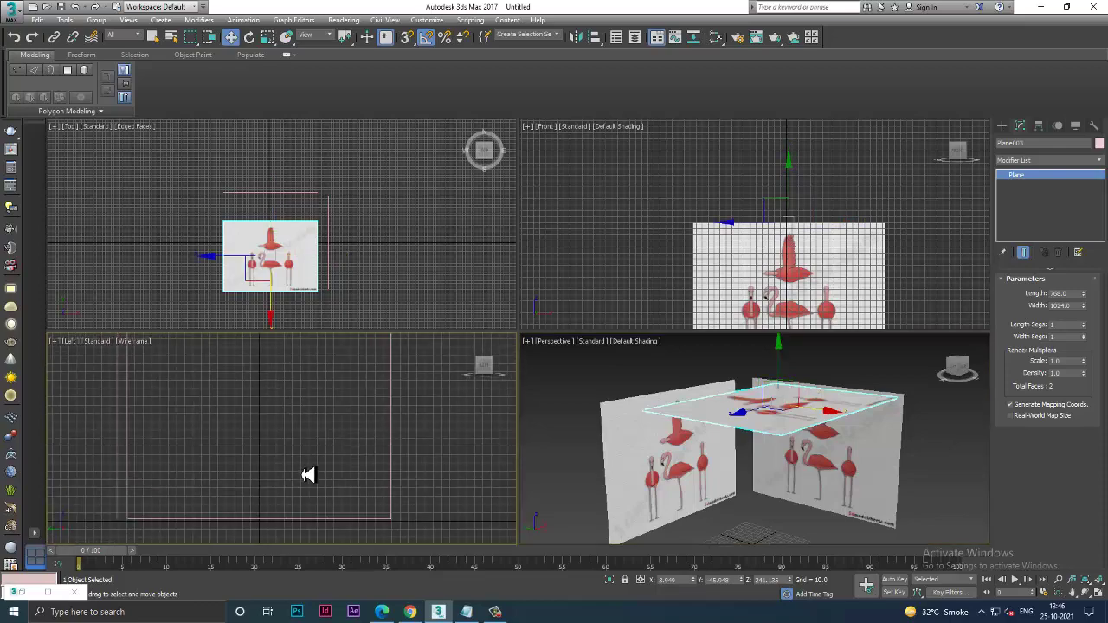
key(F3)
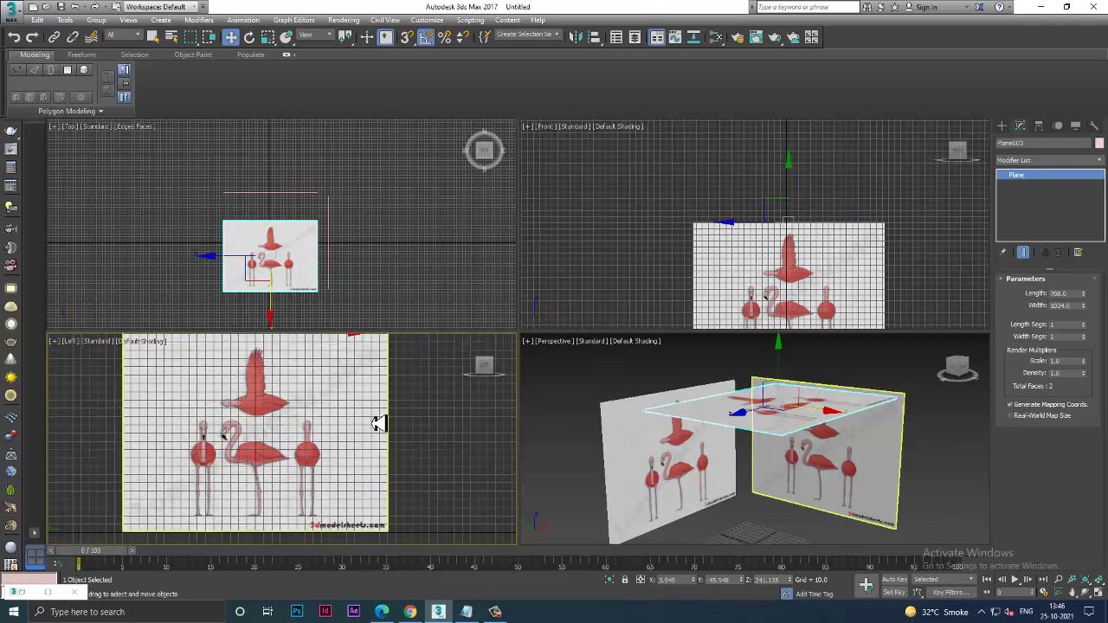
scroll(378, 418, up, 2)
key(alt+w)
scroll(425, 363, up, 2)
Create a Box (Box001) over the flamingo's body in the Left view.
scroll(437, 337, up, 2)
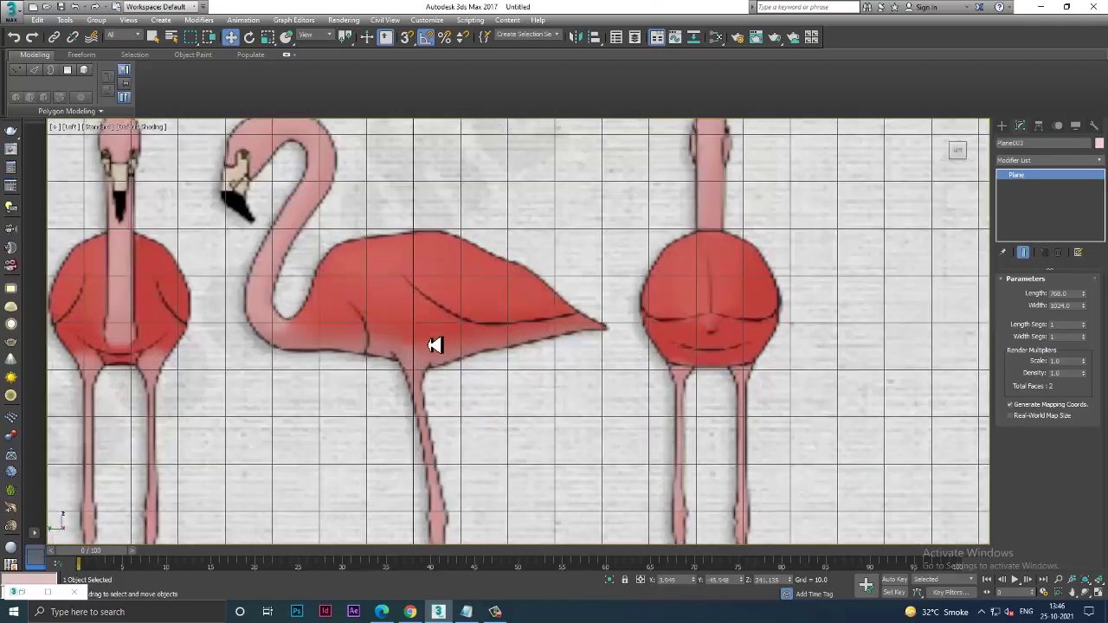
scroll(441, 359, up, 2)
scroll(448, 371, up, 1)
scroll(448, 364, down, 2)
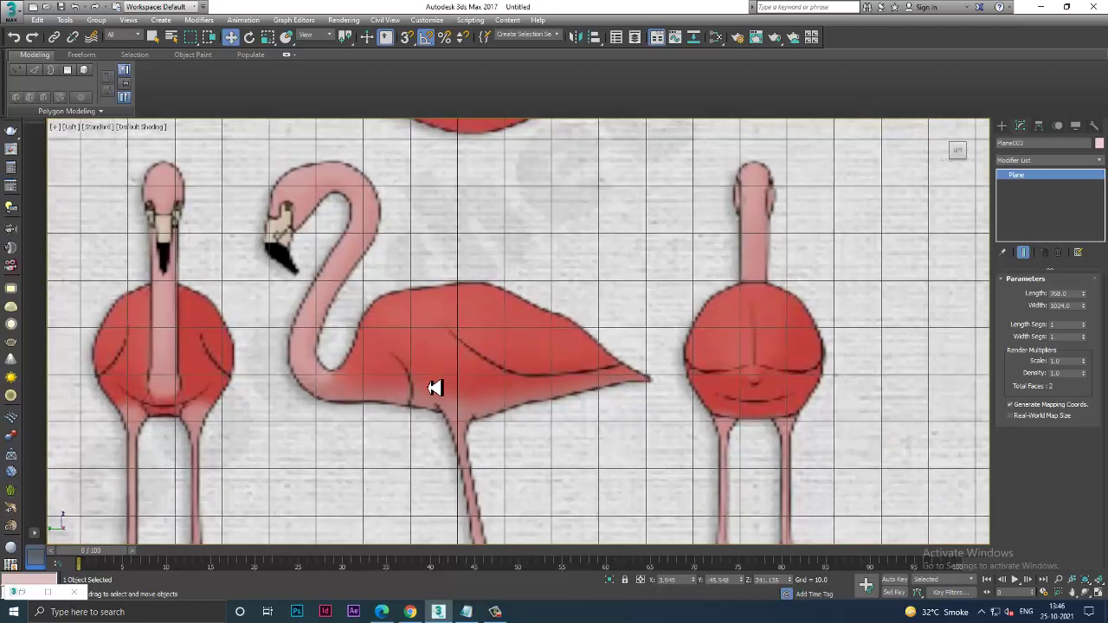
scroll(500, 348, up, 2)
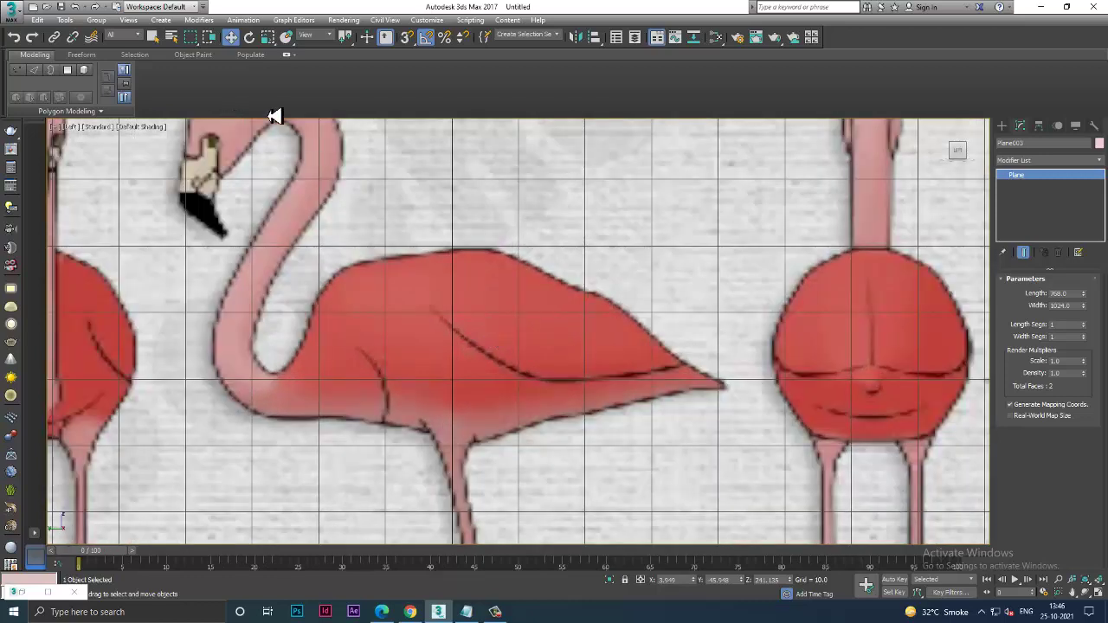
click(1001, 126)
click(1025, 195)
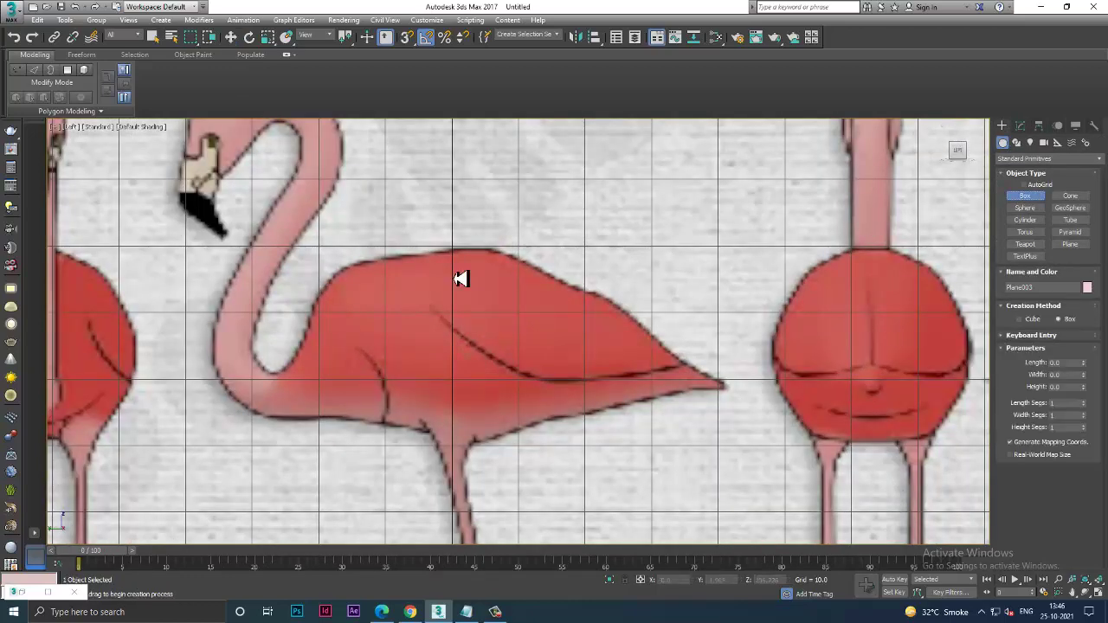
drag(391, 269, 558, 438)
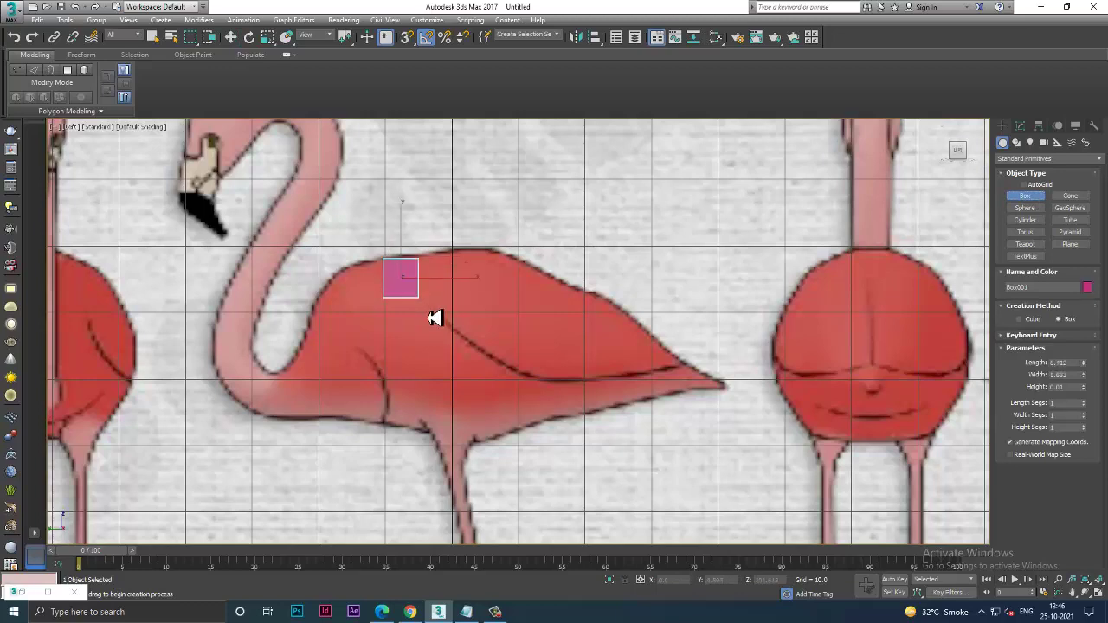
click(557, 408)
Move the box onto the flamingo's body in the Front view.
key(w)
key(alt+w)
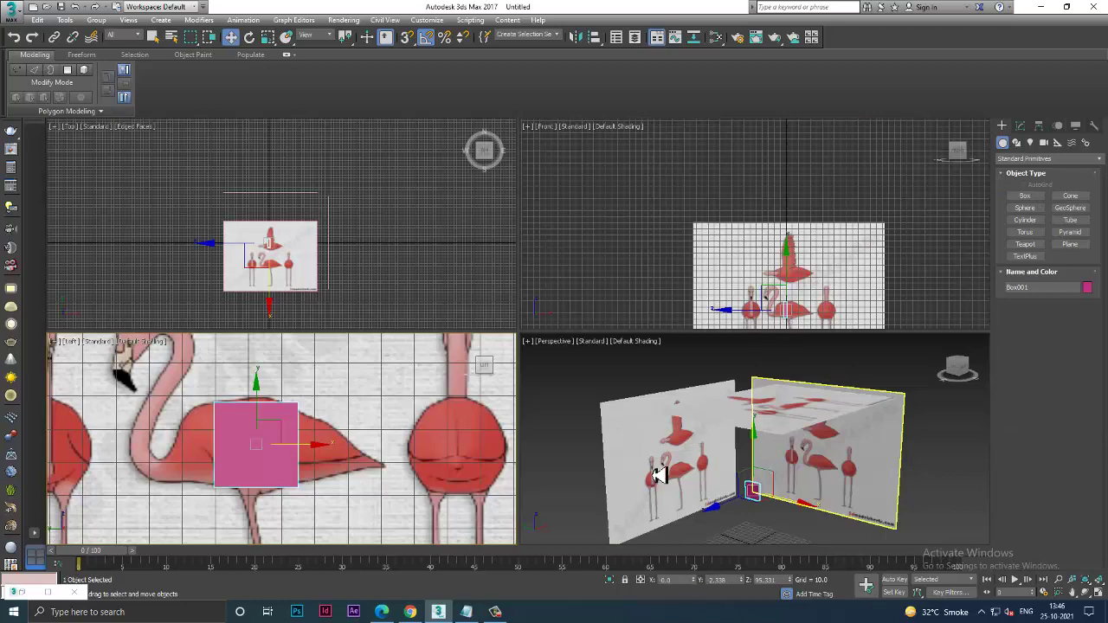
middle_click(731, 257)
key(alt+w)
key(z)
scroll(650, 252, down, 3)
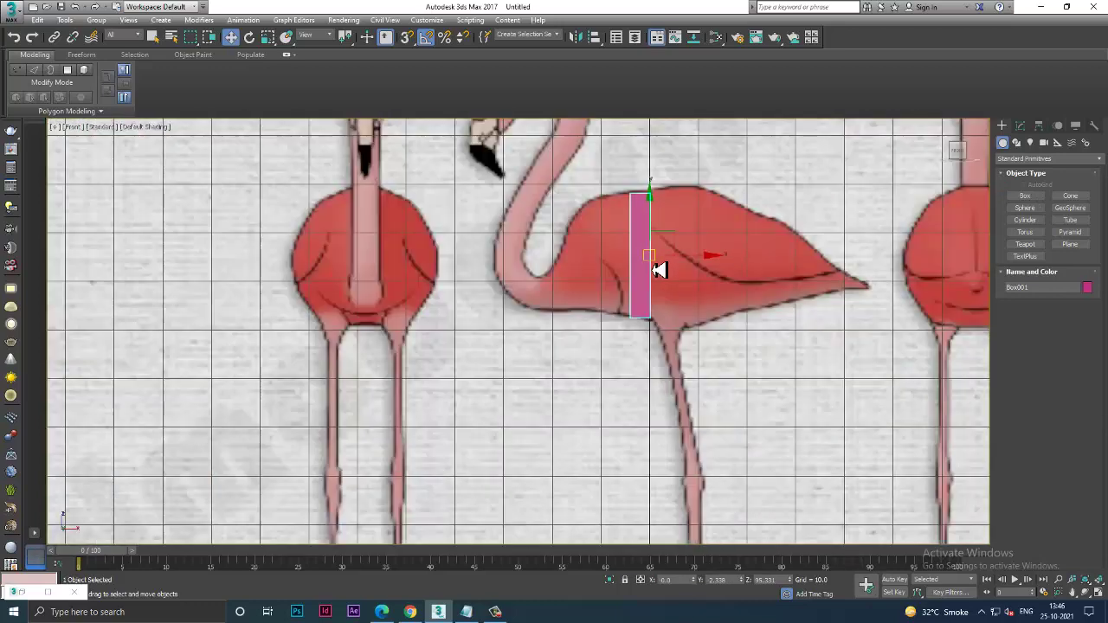
key(alt+w)
scroll(816, 257, up, 2)
key(alt+w)
scroll(736, 286, up, 1)
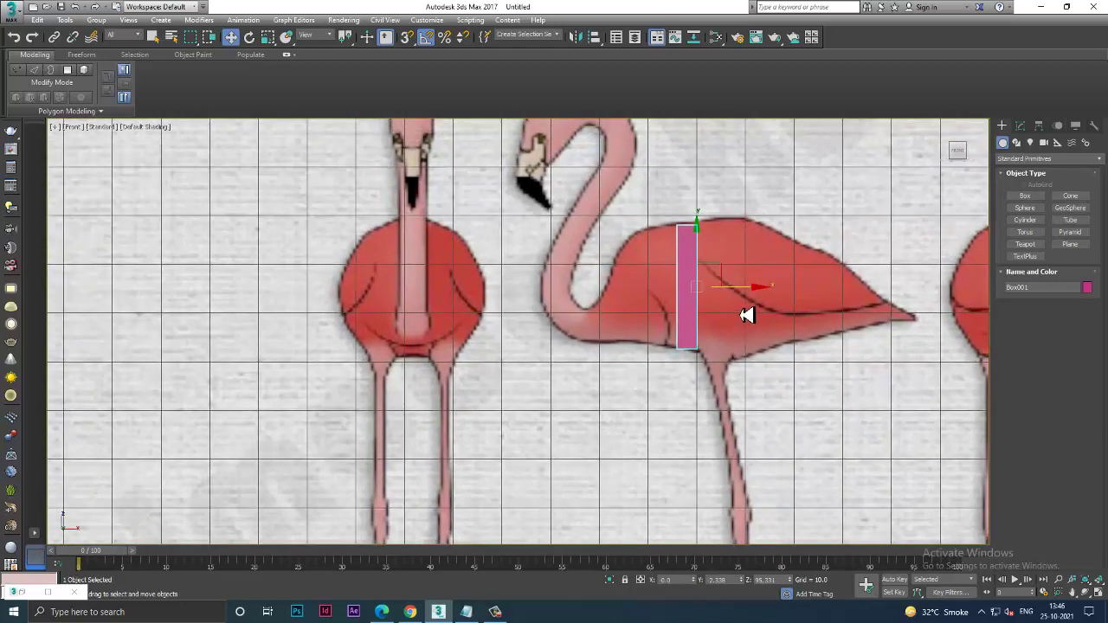
drag(750, 297, 487, 298)
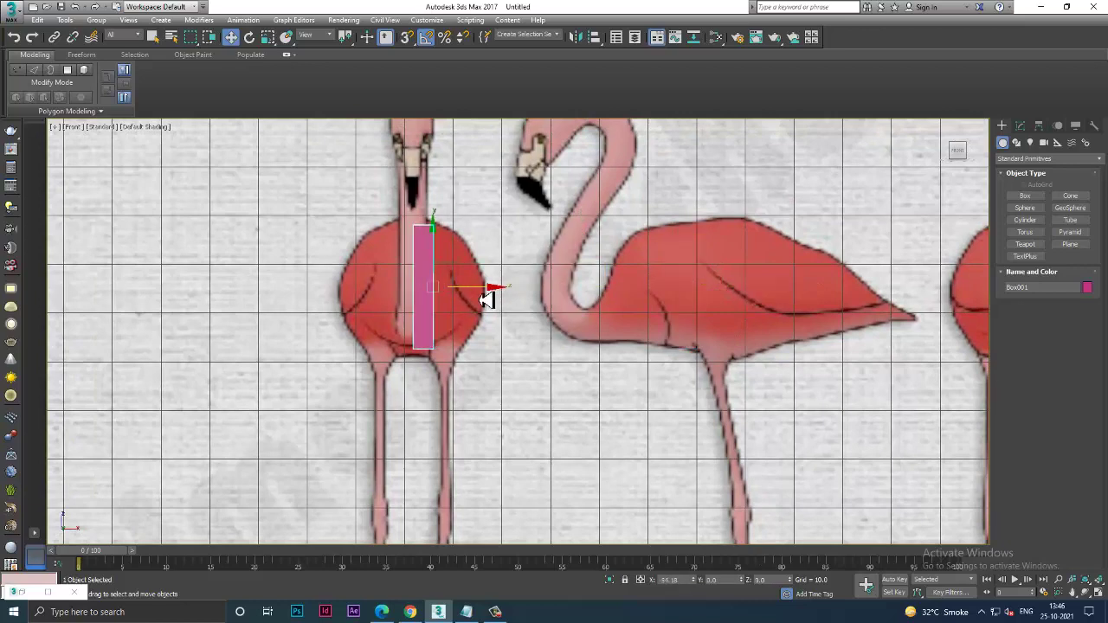
Make the box see-through with Alt+X and maximize the Left view.
key(alt+w)
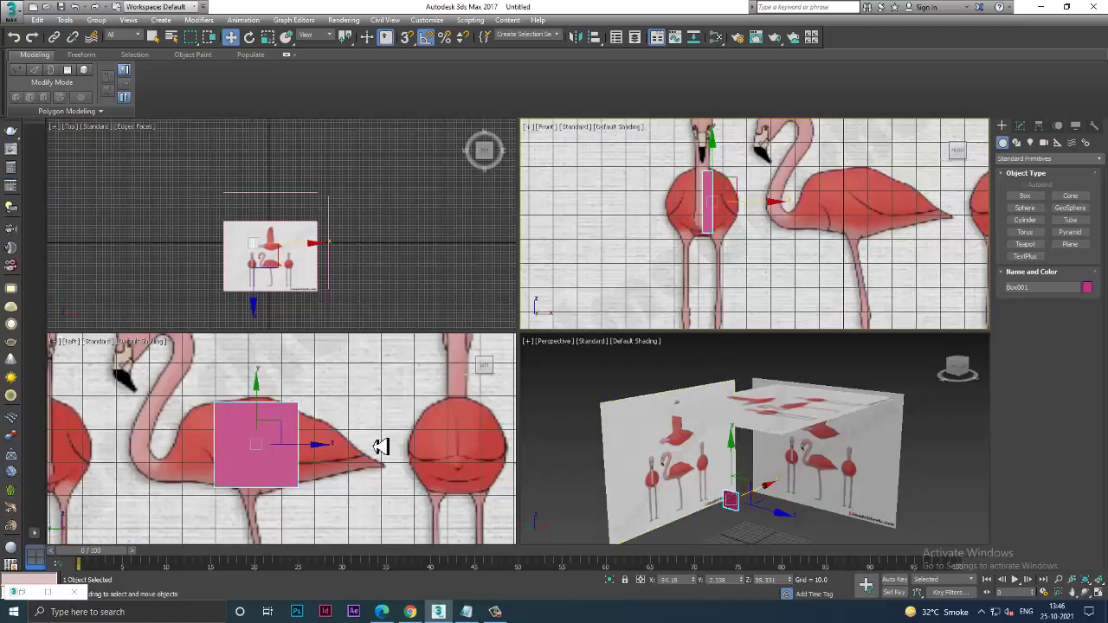
middle_drag(372, 420, 354, 403)
key(alt+x)
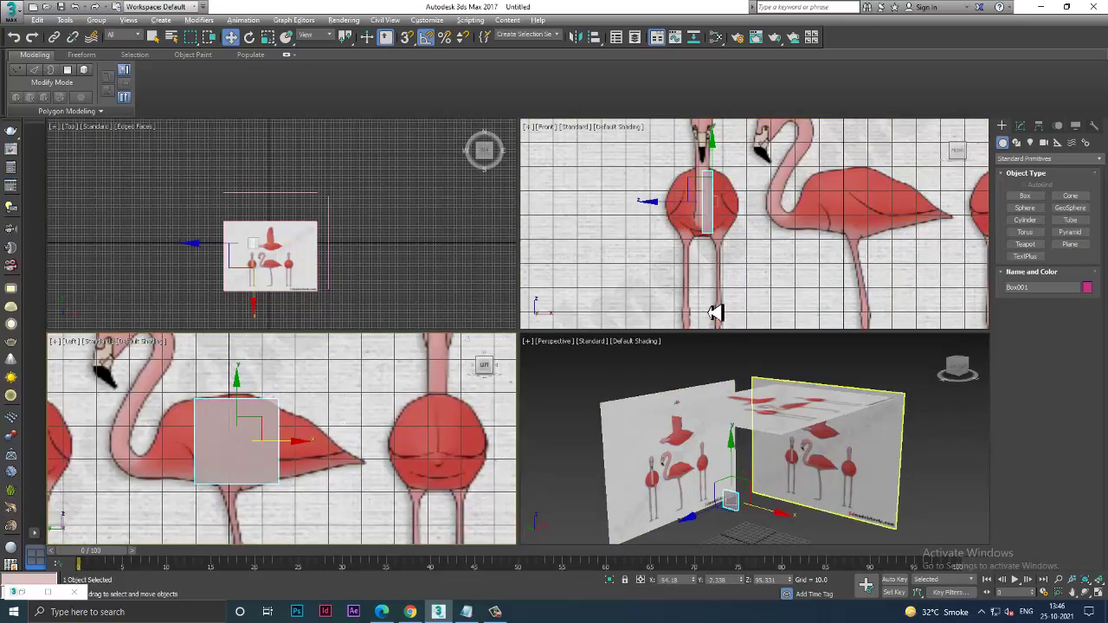
scroll(358, 445, up, 2)
key(alt+w)
scroll(426, 354, up, 2)
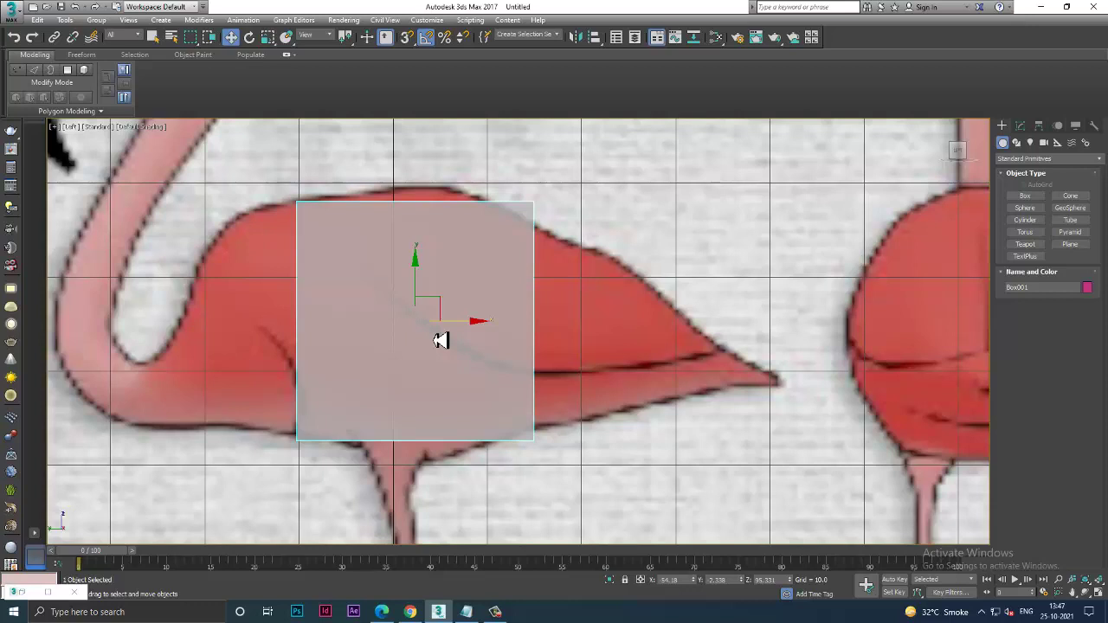
Pan the top view over the flamingo sheet and select its reference plane, checking the box in Left.
right_click(460, 249)
mouse_move(489, 363)
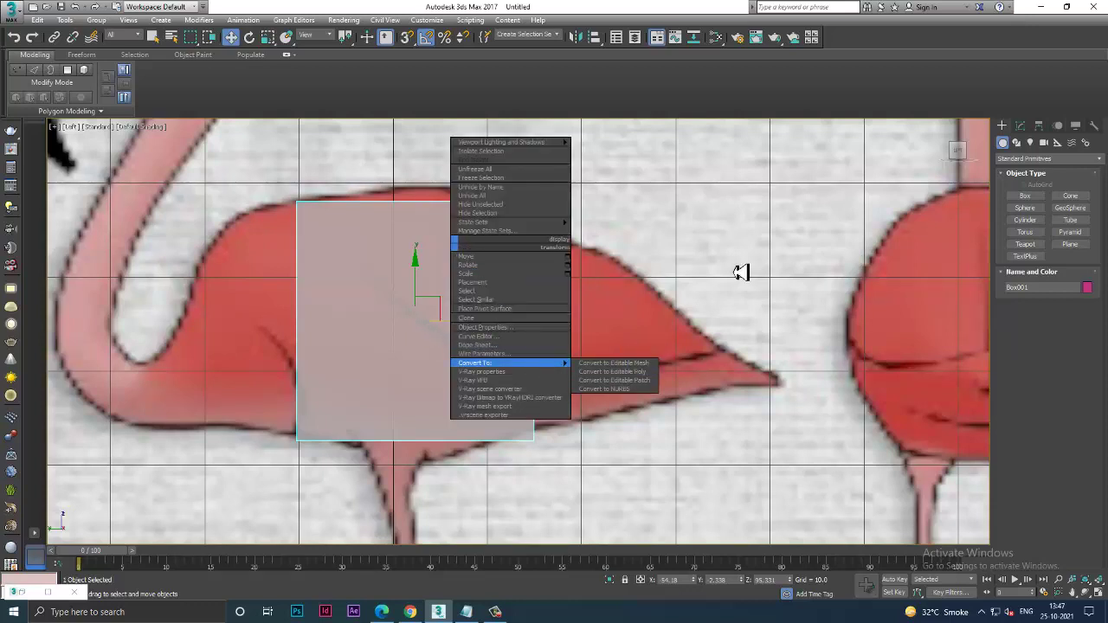
key(Escape)
key(alt+w)
key(alt+w)
scroll(415, 269, up, 5)
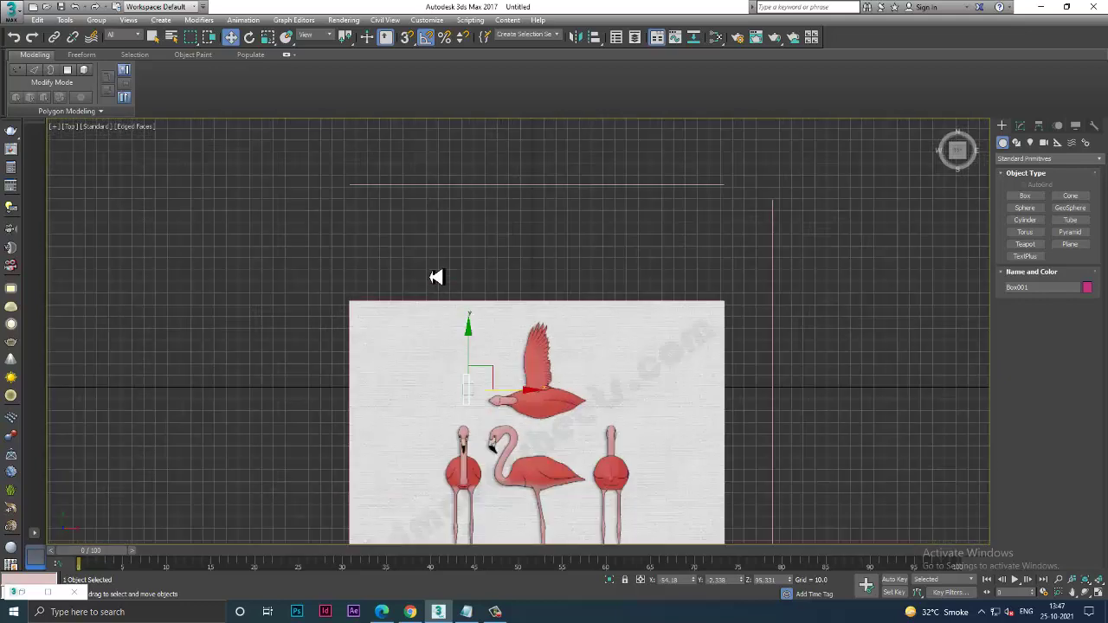
middle_drag(546, 289, 522, 250)
click(514, 294)
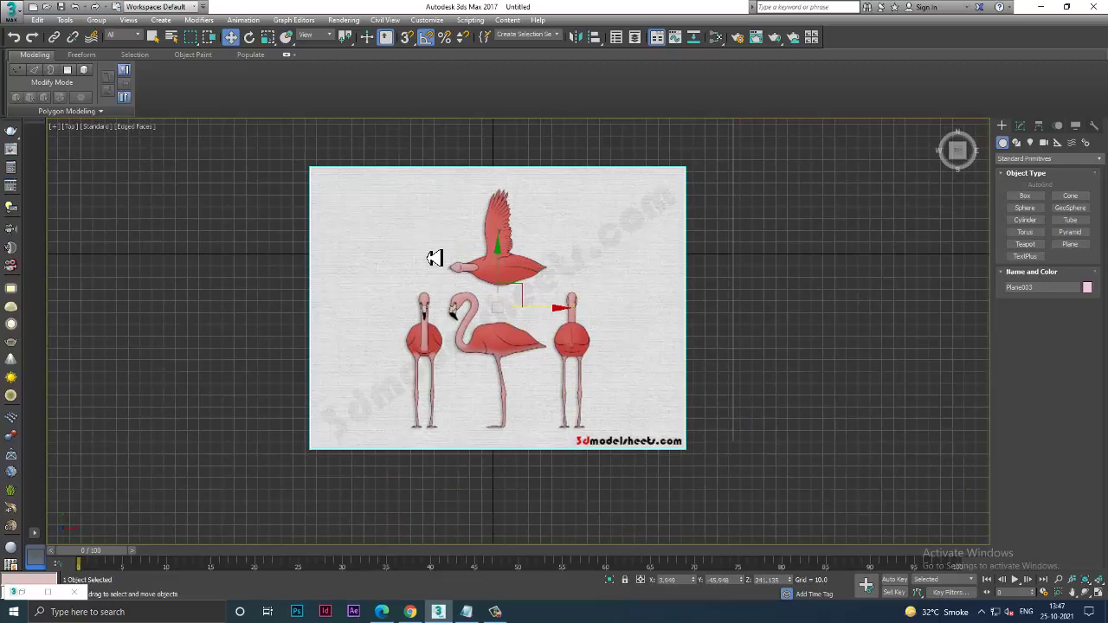
click(883, 244)
click(566, 277)
key(alt+w)
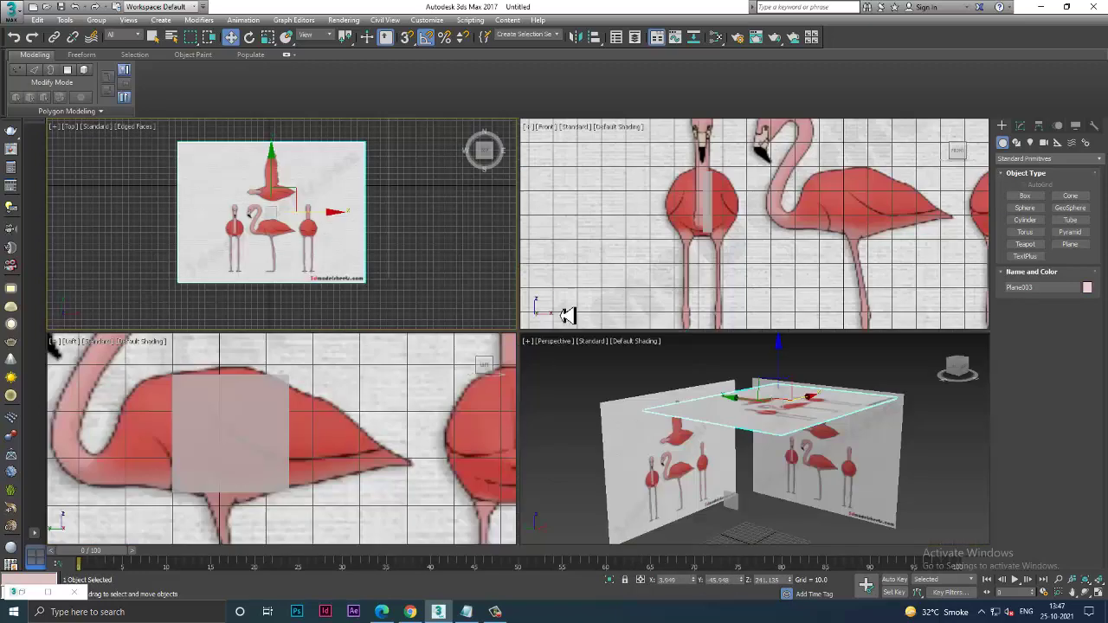
click(236, 446)
Shift the flamingo reference plane left, adjust its height, and nudge it up to line up with the box.
key(alt+w)
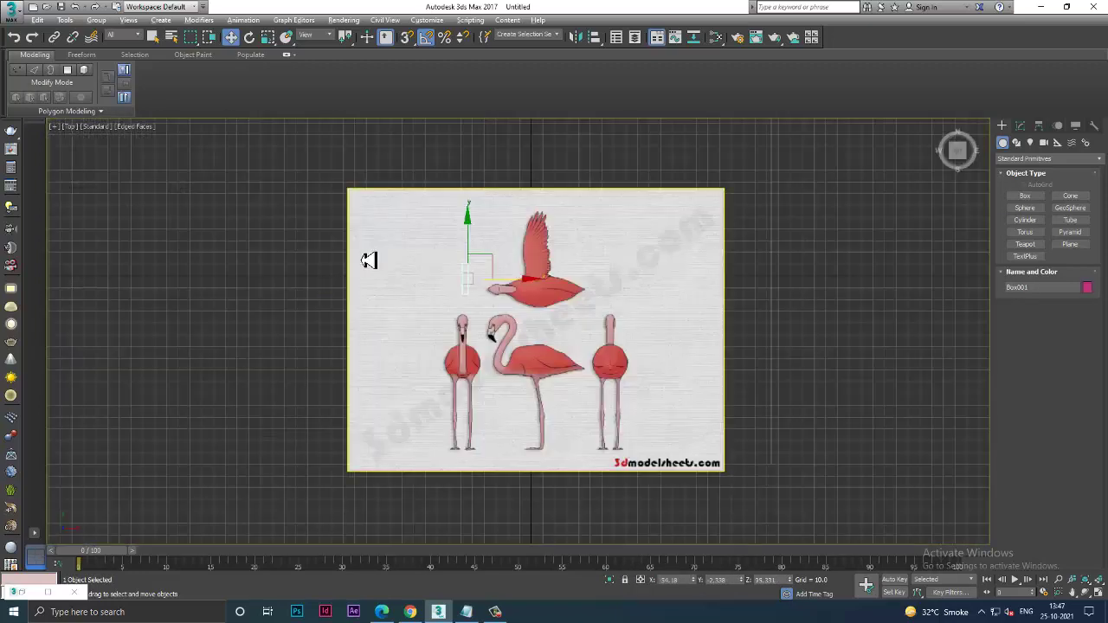
scroll(407, 277, up, 2)
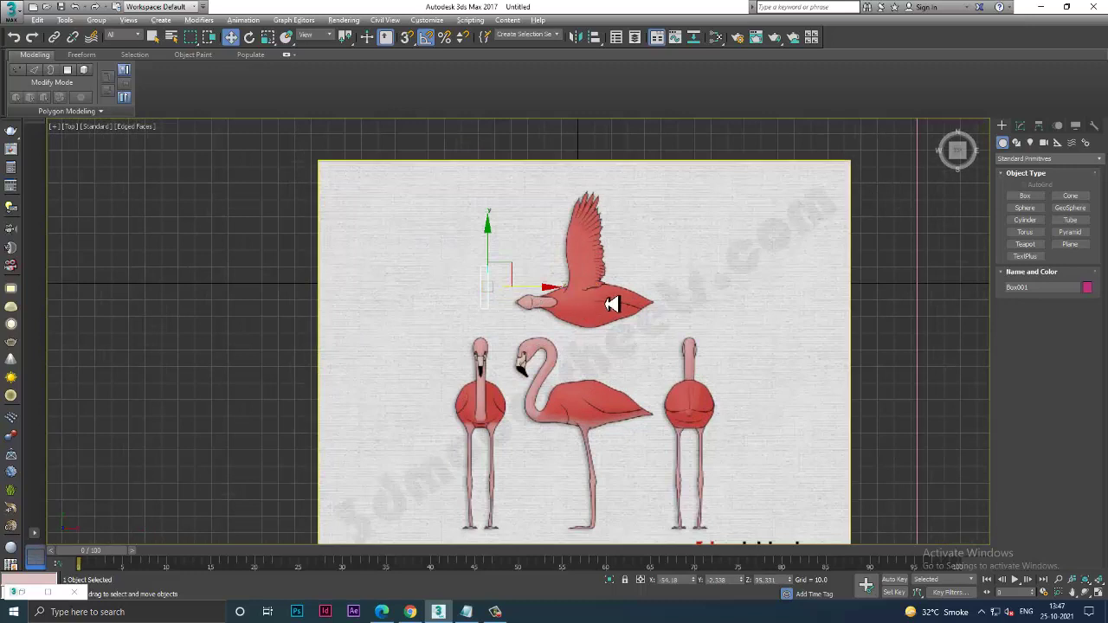
click(642, 295)
drag(634, 374, 547, 361)
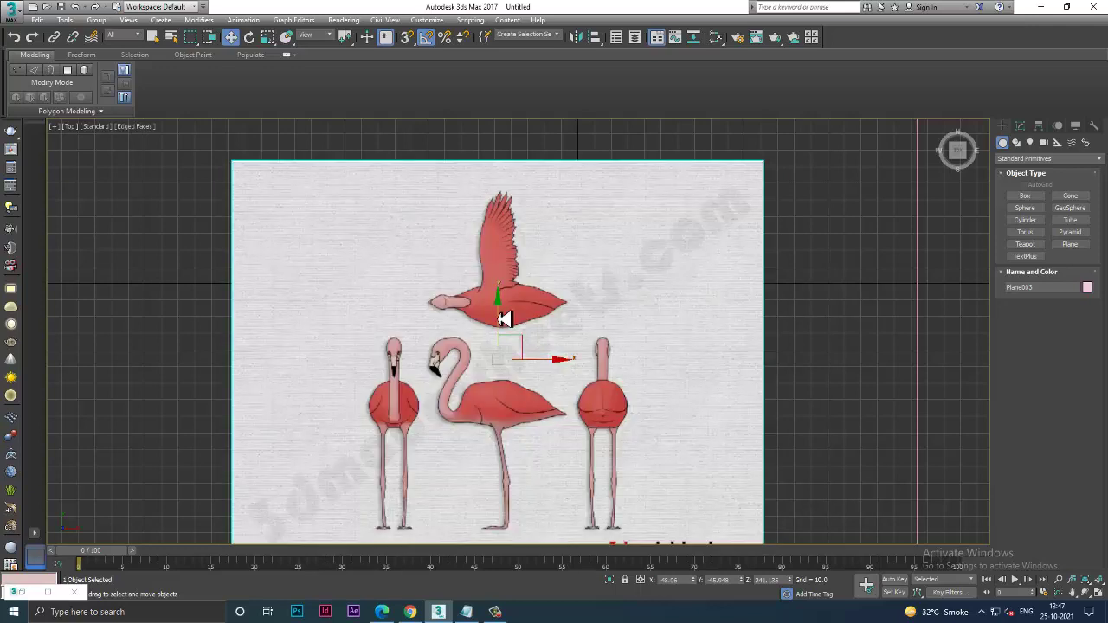
key(alt+w)
mouse_move(715, 395)
mouse_down()
mouse_move(737, 371)
mouse_move(789, 523)
mouse_up()
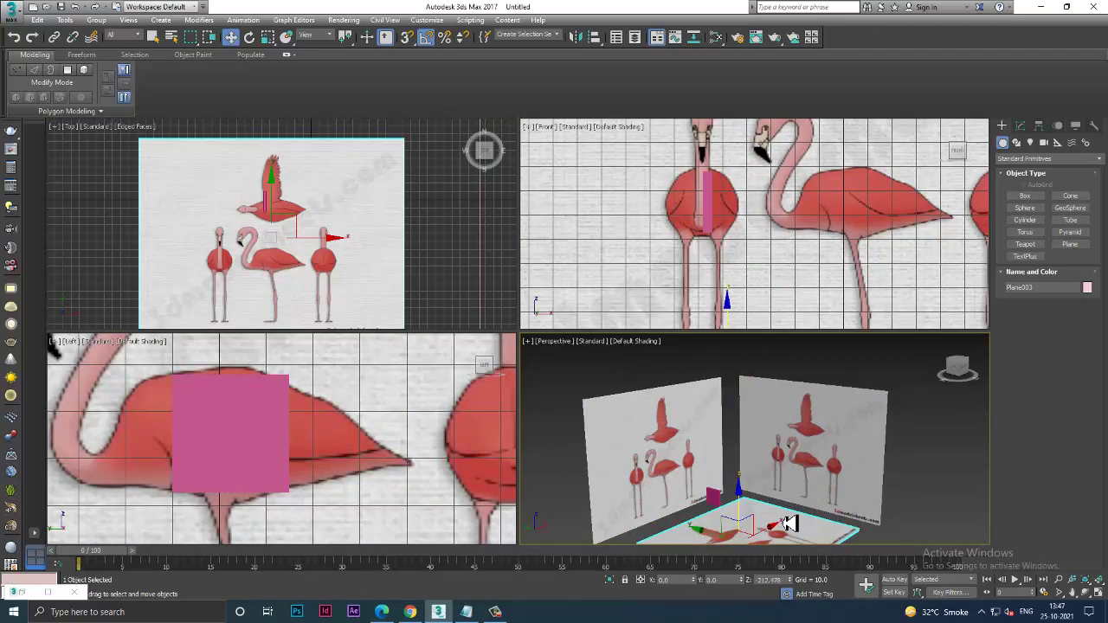
key(alt+w)
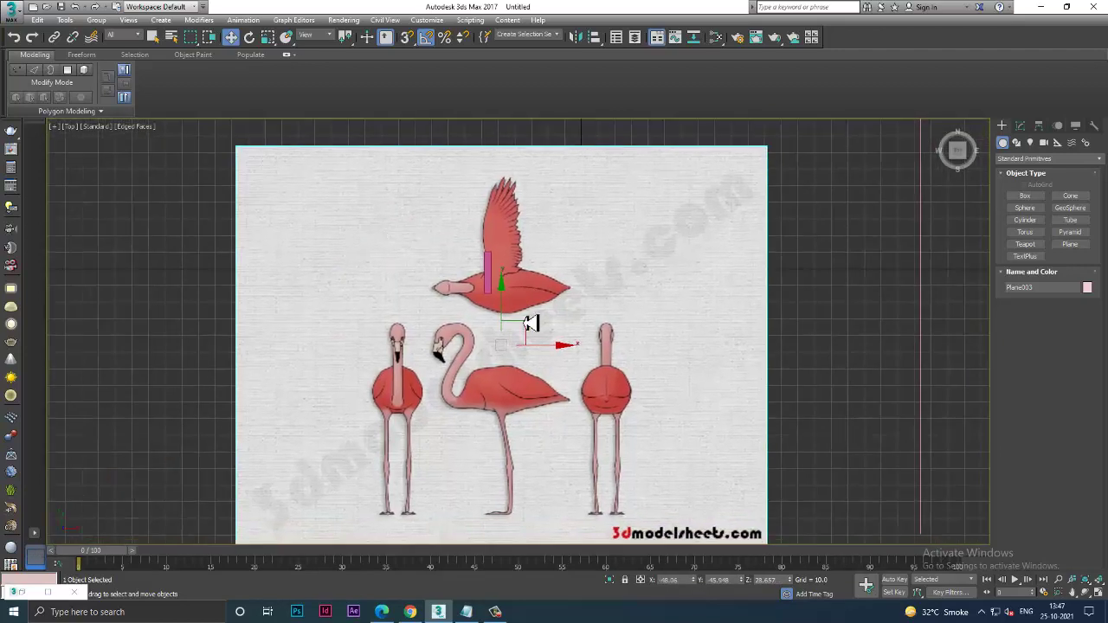
drag(507, 321, 511, 304)
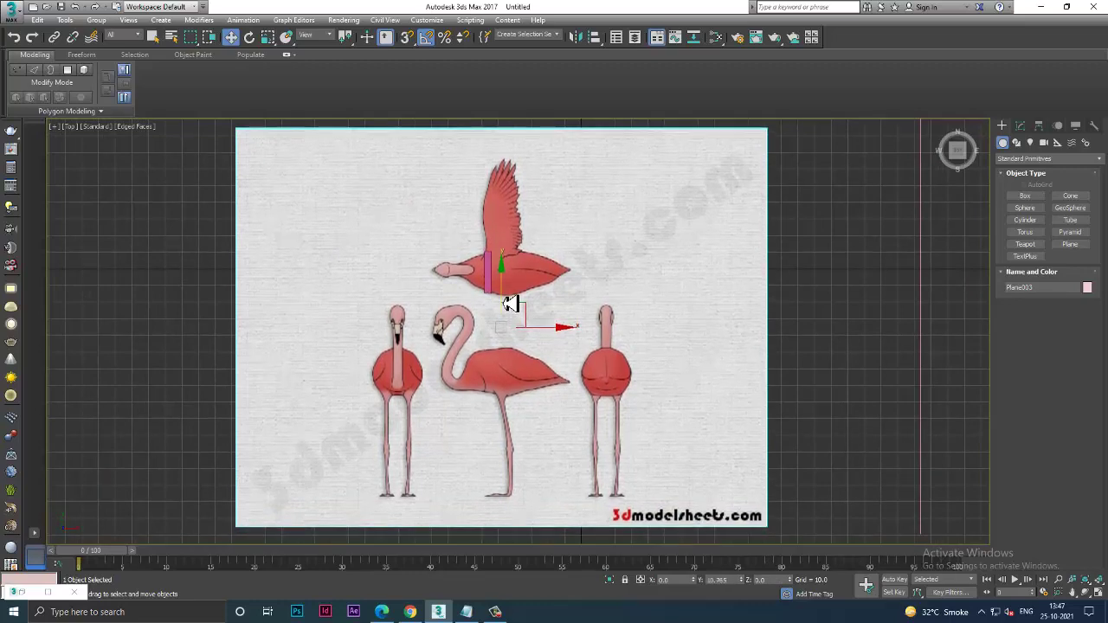
Show all four views, pan the Left view, and select Box001.
scroll(515, 303, up, 2)
scroll(516, 303, up, 2)
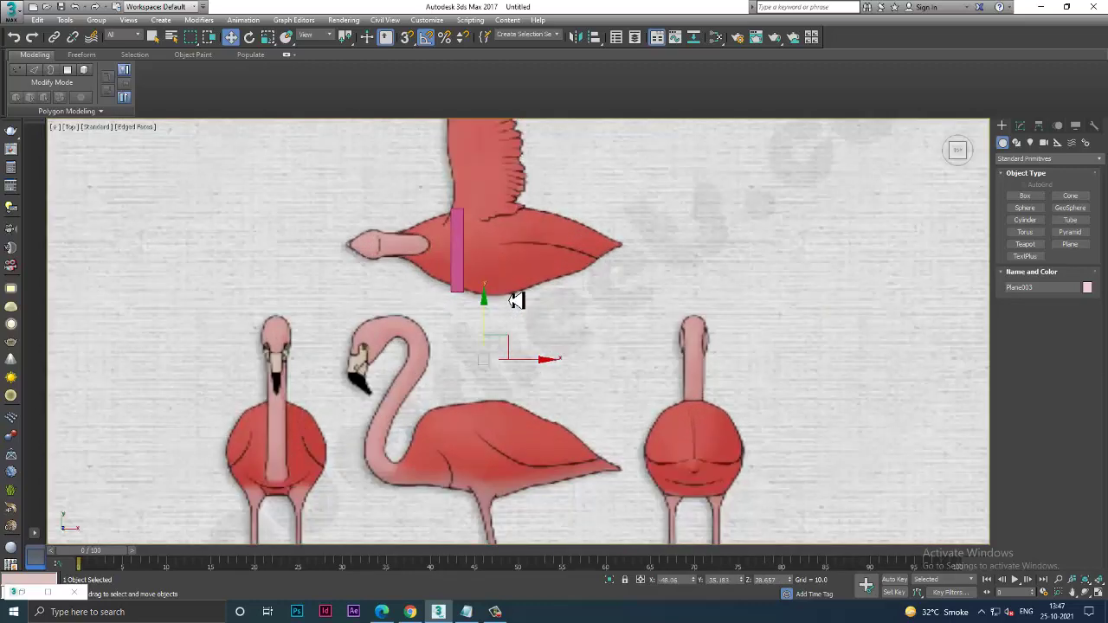
key(alt+w)
middle_drag(347, 421, 318, 419)
click(221, 433)
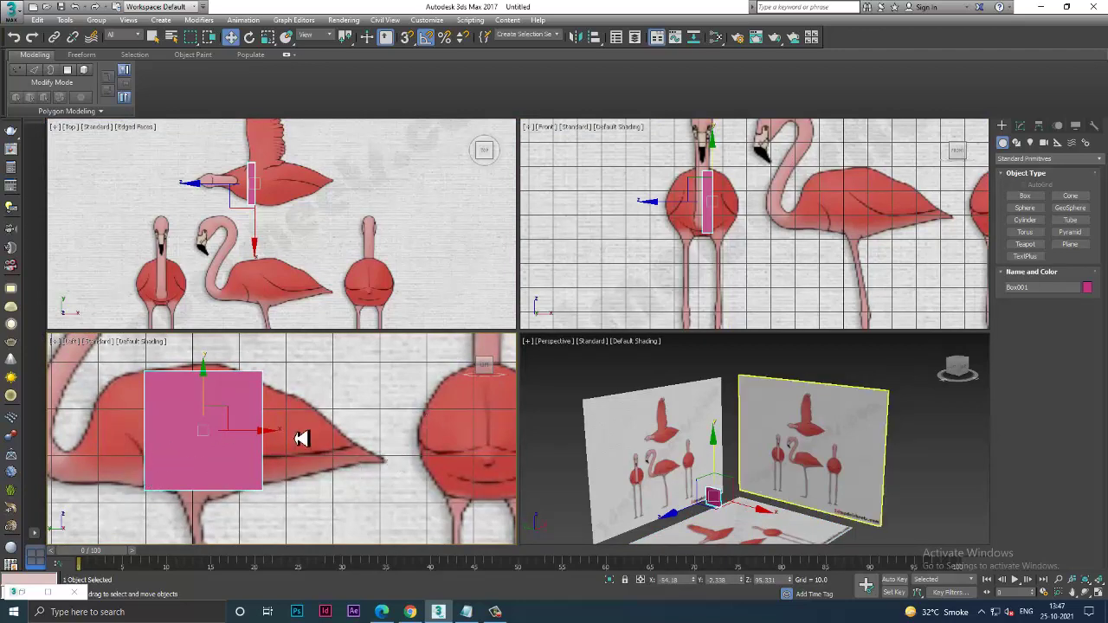
Maximize the Left view, centre the box, and make it see-through with Alt+X.
key(alt+w)
middle_drag(366, 398, 425, 388)
key(alt+x)
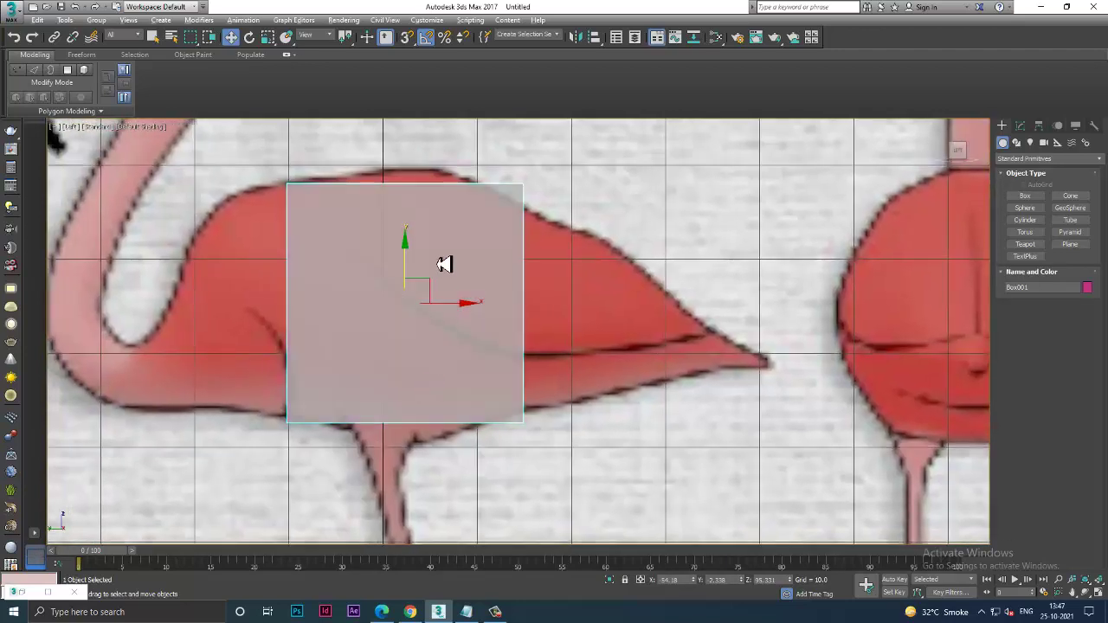
Give Box001 4 length segments and 2 width segments, then convert it to an Editable Poly.
click(1022, 128)
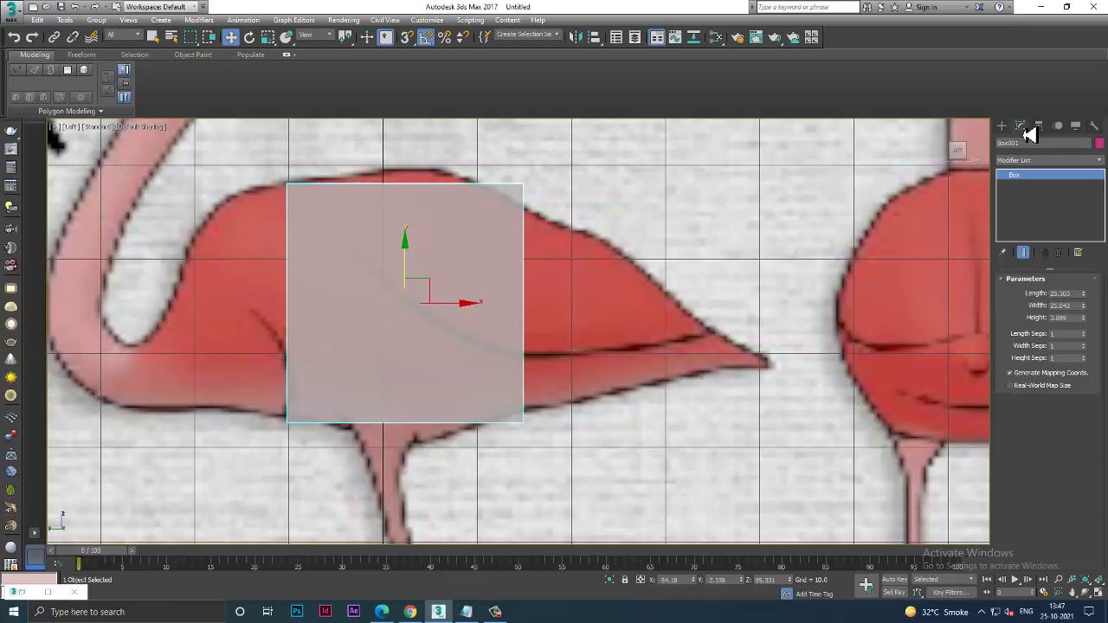
click(1088, 334)
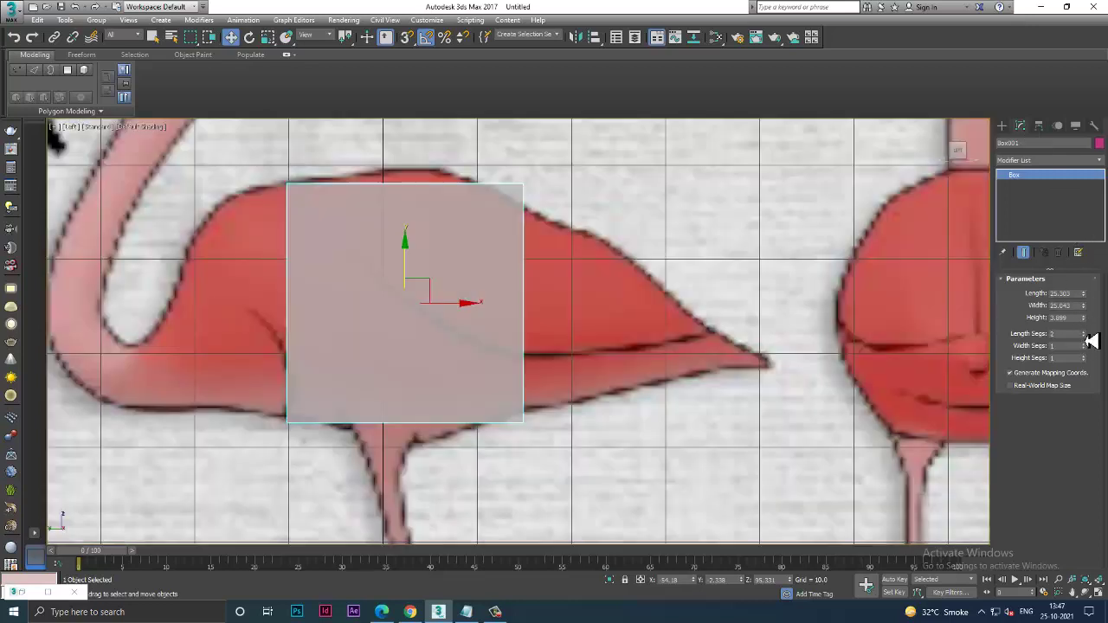
click(1088, 334)
click(1088, 334)
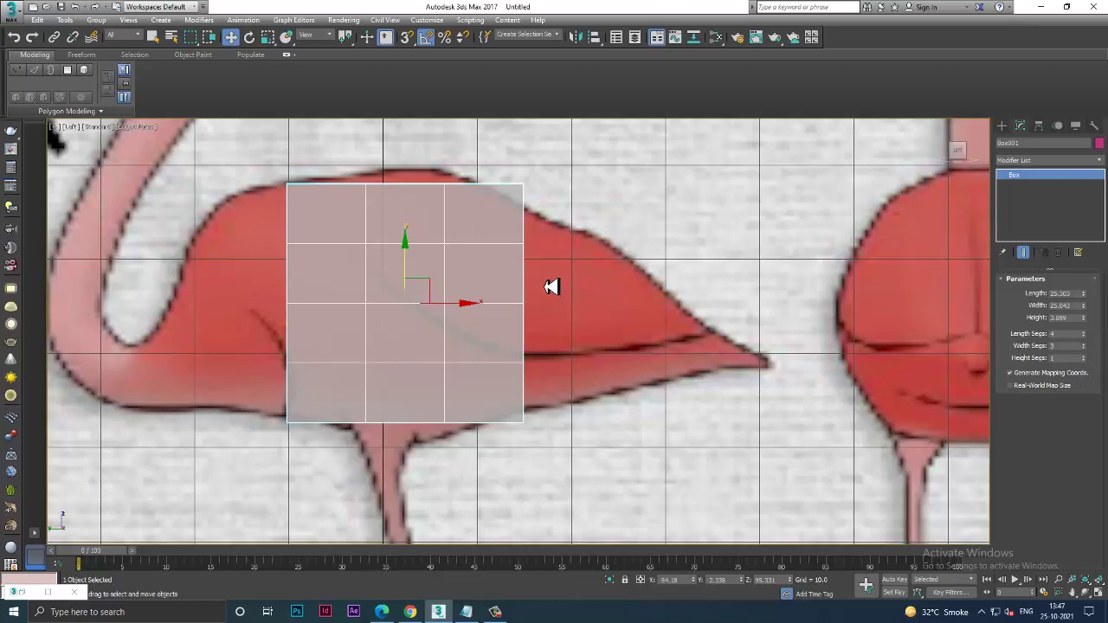
click(1085, 338)
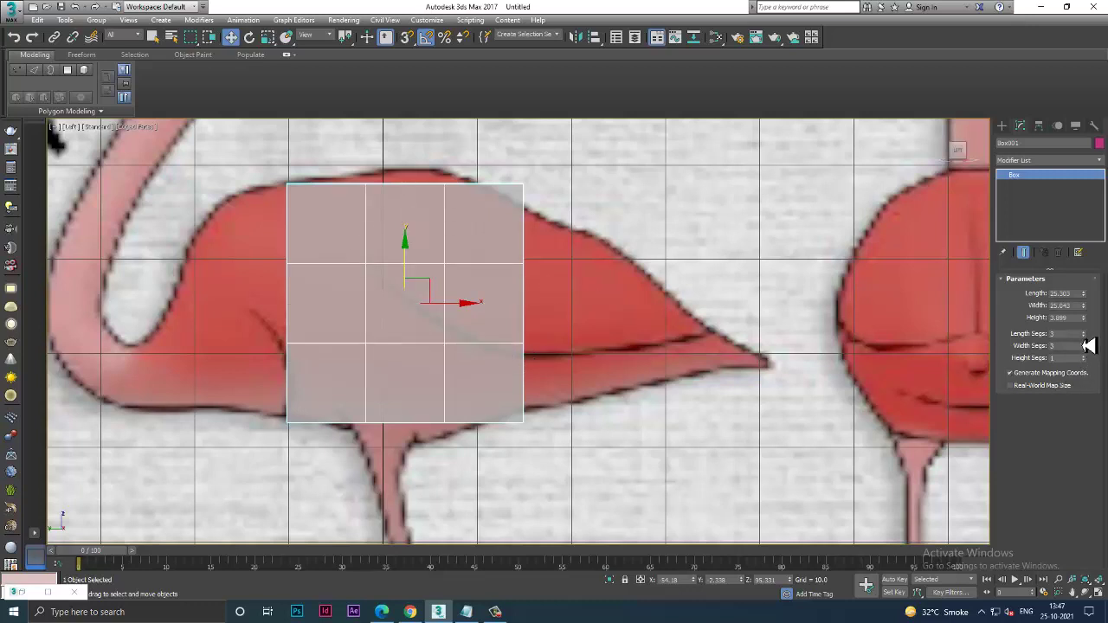
click(1088, 335)
click(1084, 348)
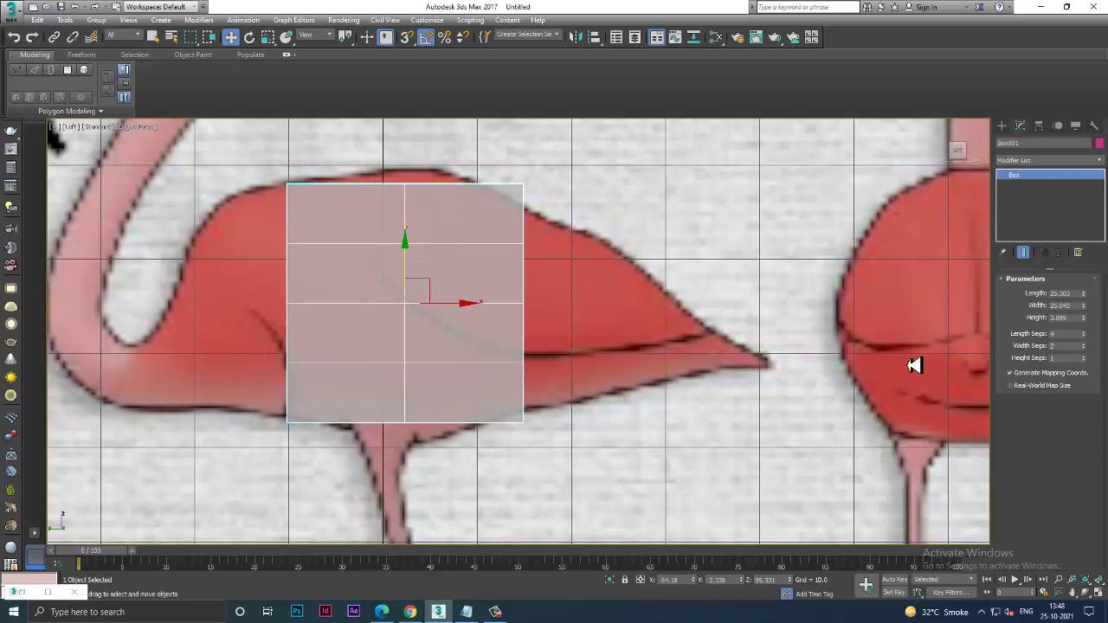
right_click(403, 224)
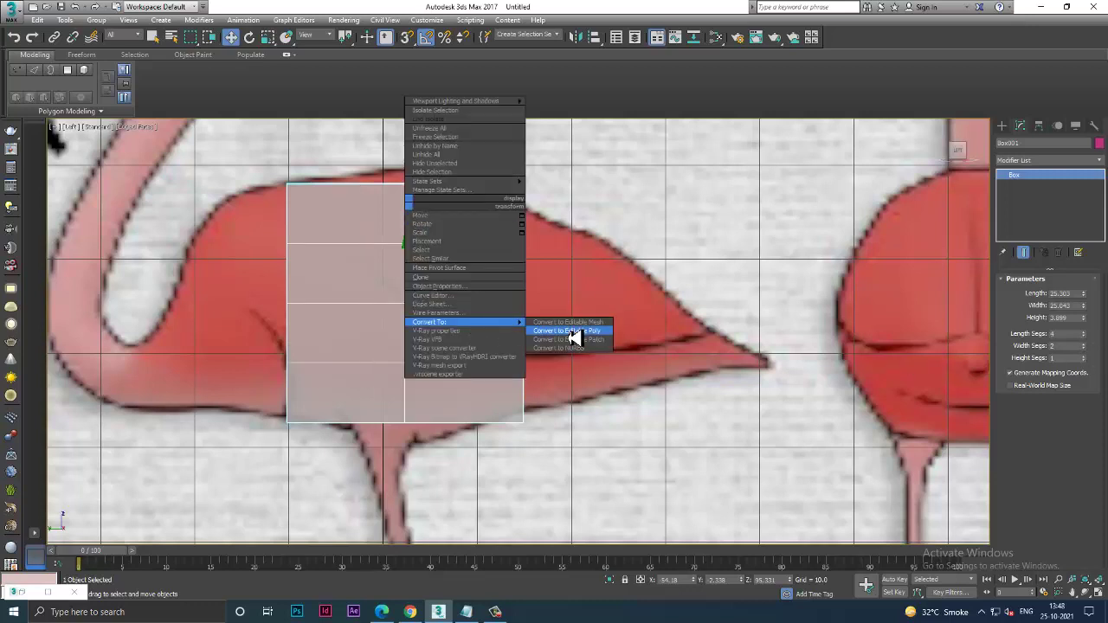
click(574, 337)
In vertex mode, raise the top-middle vertex and lower the bottom-middle vertex to follow the side outline.
key(1)
mouse_move(222, 181)
mouse_down()
mouse_move(300, 193)
mouse_move(297, 157)
mouse_up()
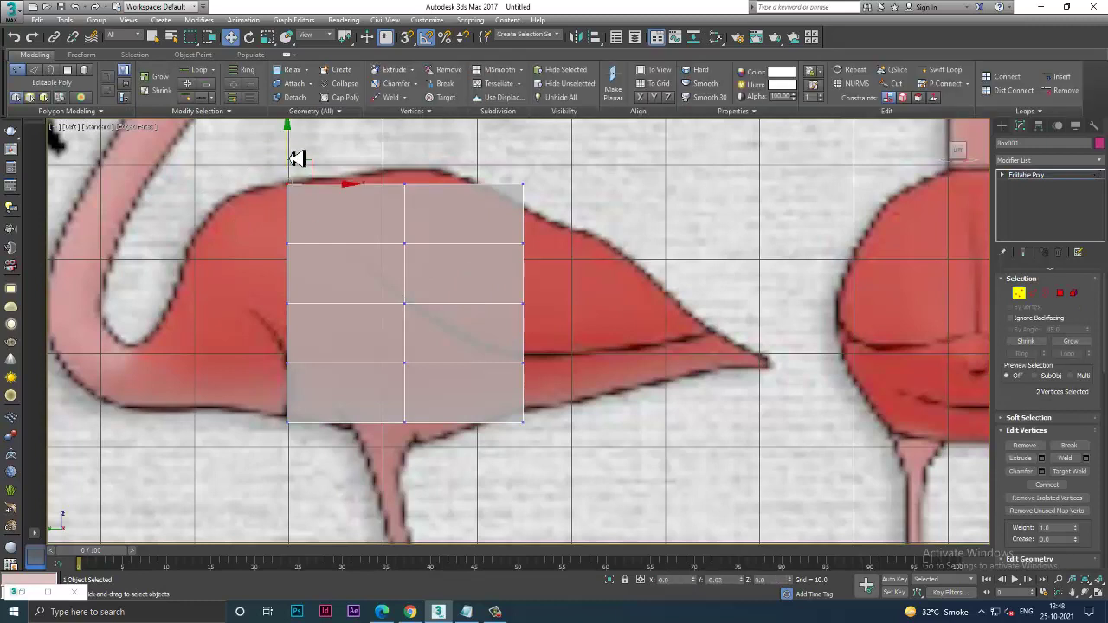
drag(329, 459, 293, 396)
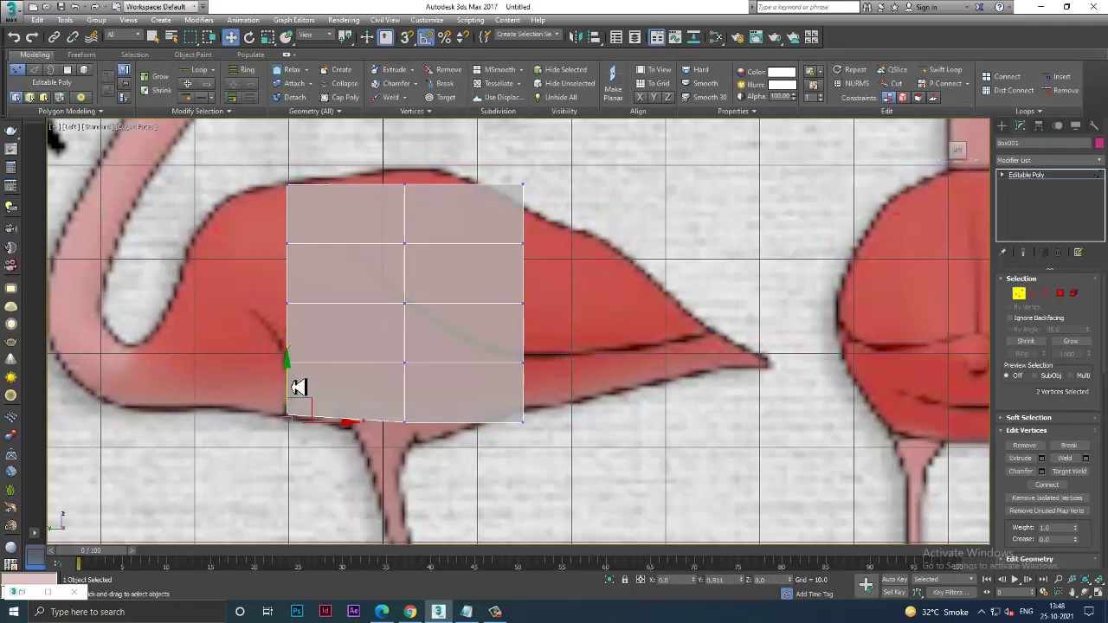
middle_drag(467, 330, 464, 348)
mouse_move(428, 248)
mouse_down()
mouse_move(385, 204)
mouse_move(413, 176)
mouse_up()
click(409, 456)
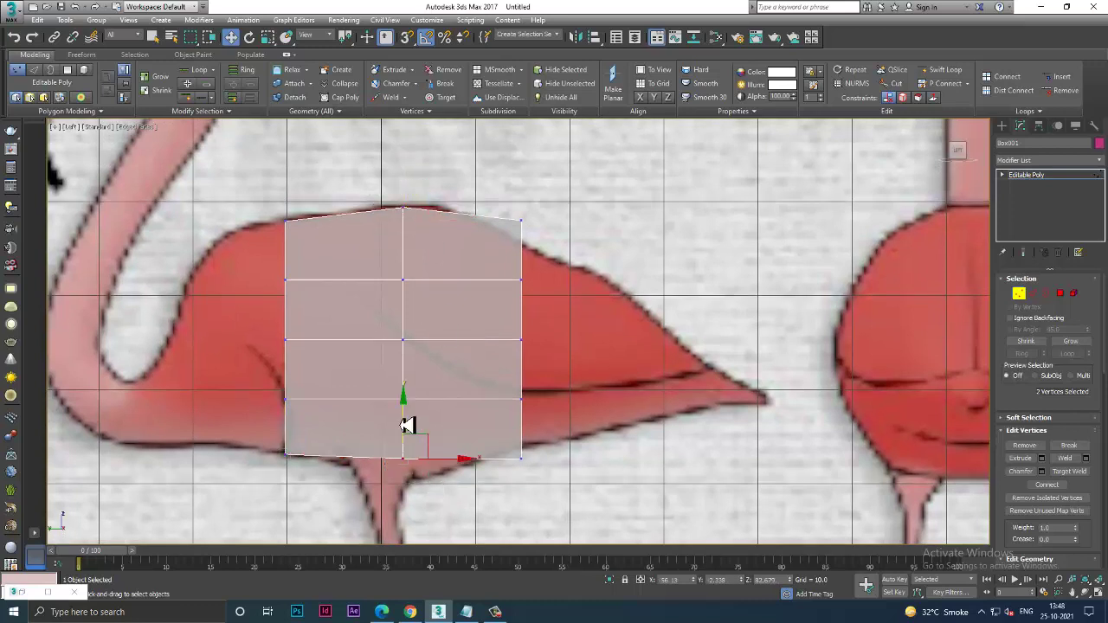
drag(411, 425, 415, 428)
In the front view with edges shown, push the middle and lower vertices out to round the body.
key(alt+w)
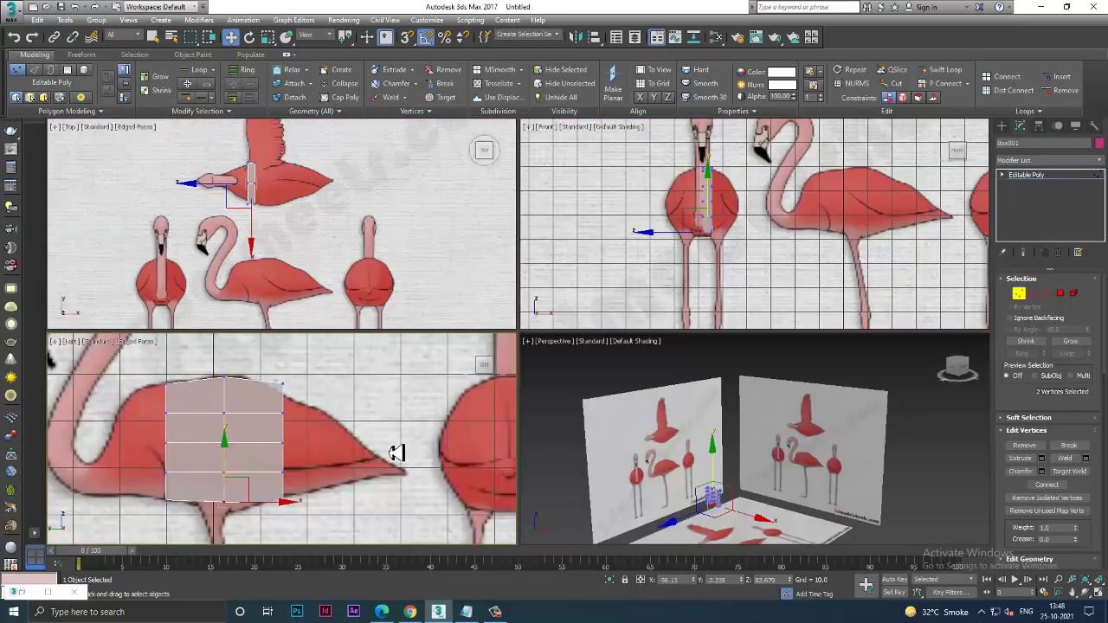
key(alt+w)
scroll(586, 314, up, 3)
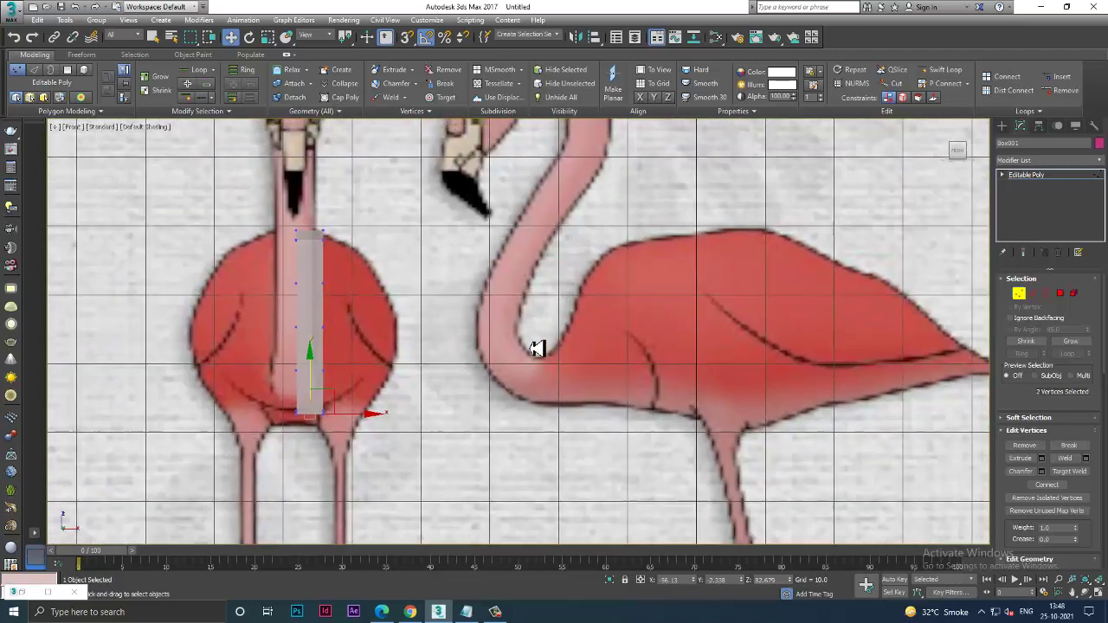
scroll(537, 346, up, 3)
middle_drag(303, 296, 341, 301)
key(F4)
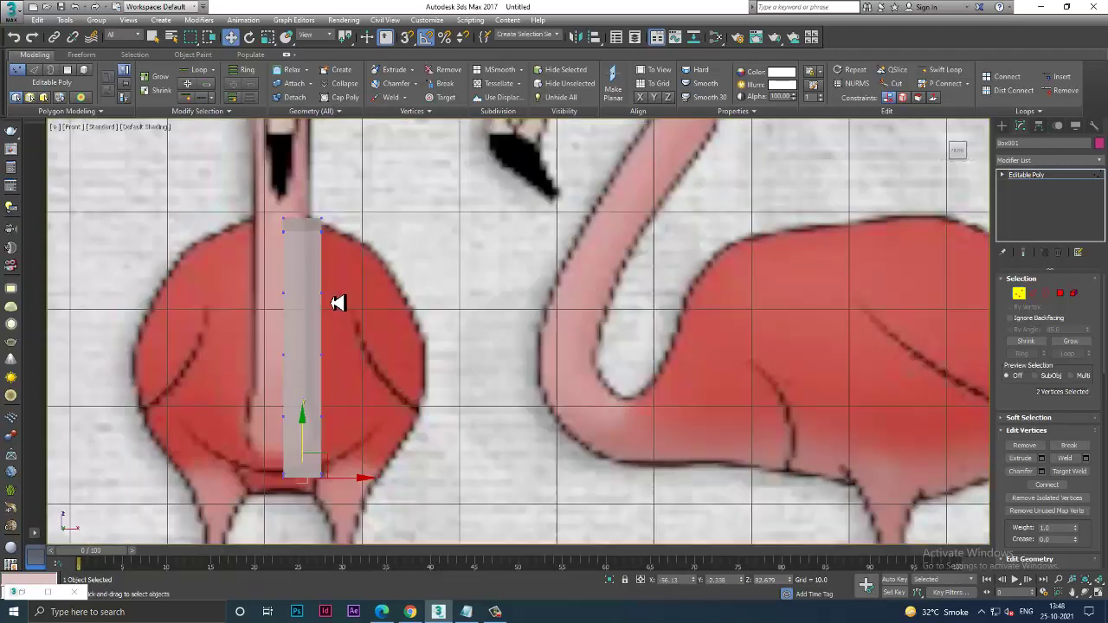
mouse_move(314, 277)
mouse_down()
mouse_move(369, 309)
mouse_move(464, 303)
mouse_up()
mouse_move(356, 381)
mouse_down()
mouse_move(363, 364)
mouse_move(468, 358)
mouse_up()
click(321, 417)
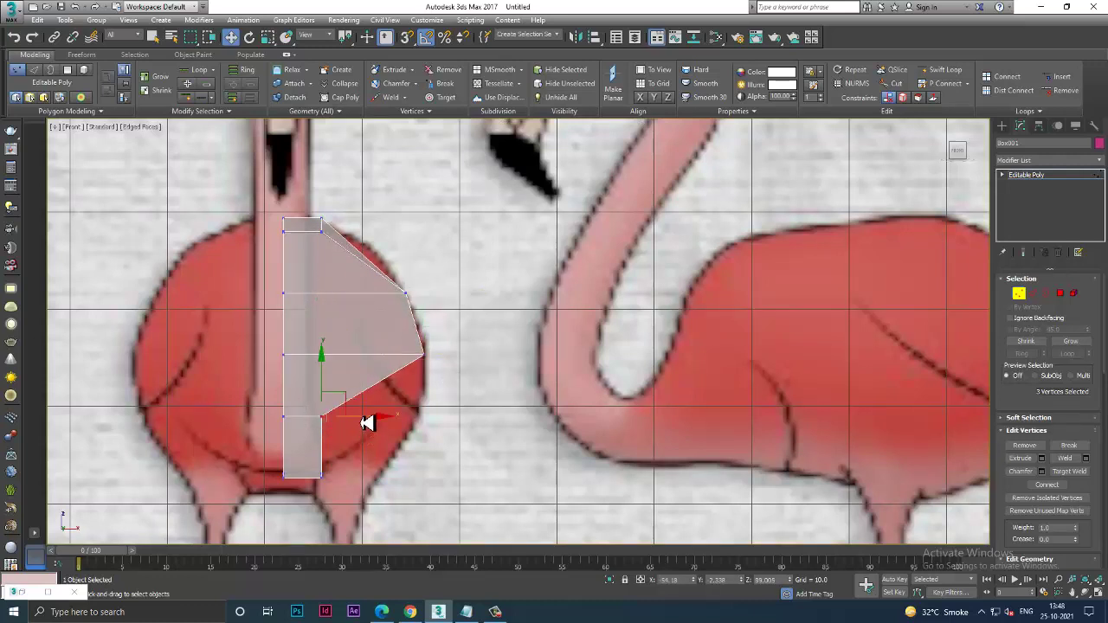
drag(367, 420, 452, 440)
Move the top-right vertex onto the body outline and lower the bottom vertex to the underside.
scroll(353, 416, down, 1)
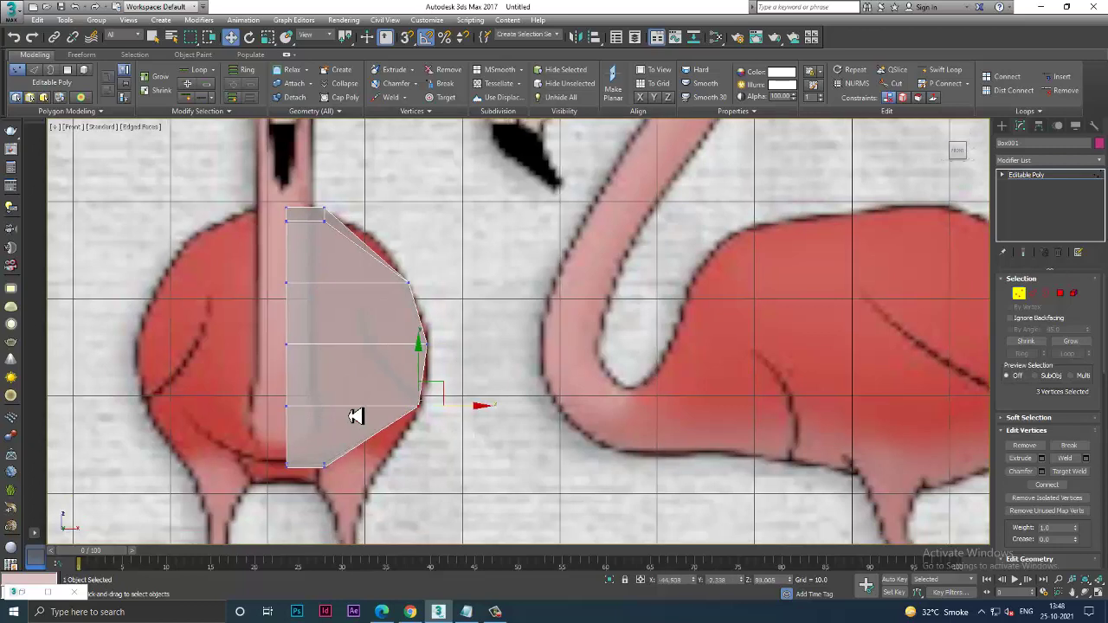
scroll(346, 402, down, 1)
scroll(338, 384, down, 1)
scroll(329, 411, down, 1)
scroll(333, 404, up, 2)
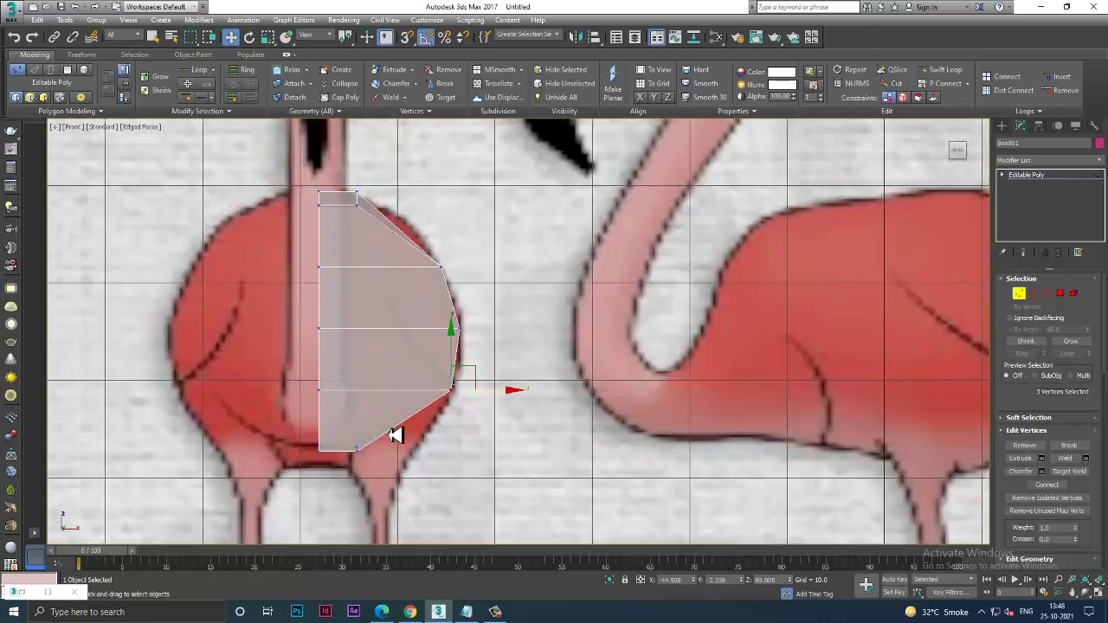
middle_drag(395, 432, 409, 491)
click(371, 254)
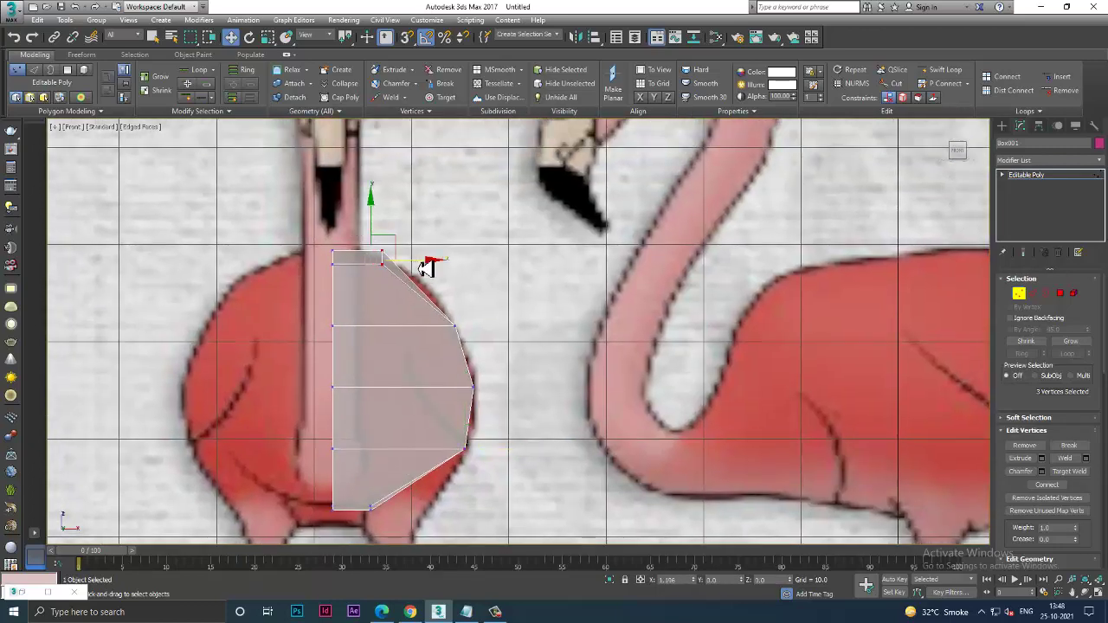
mouse_move(376, 249)
mouse_down()
mouse_move(390, 239)
mouse_move(393, 253)
mouse_up()
middle_drag(472, 377, 453, 329)
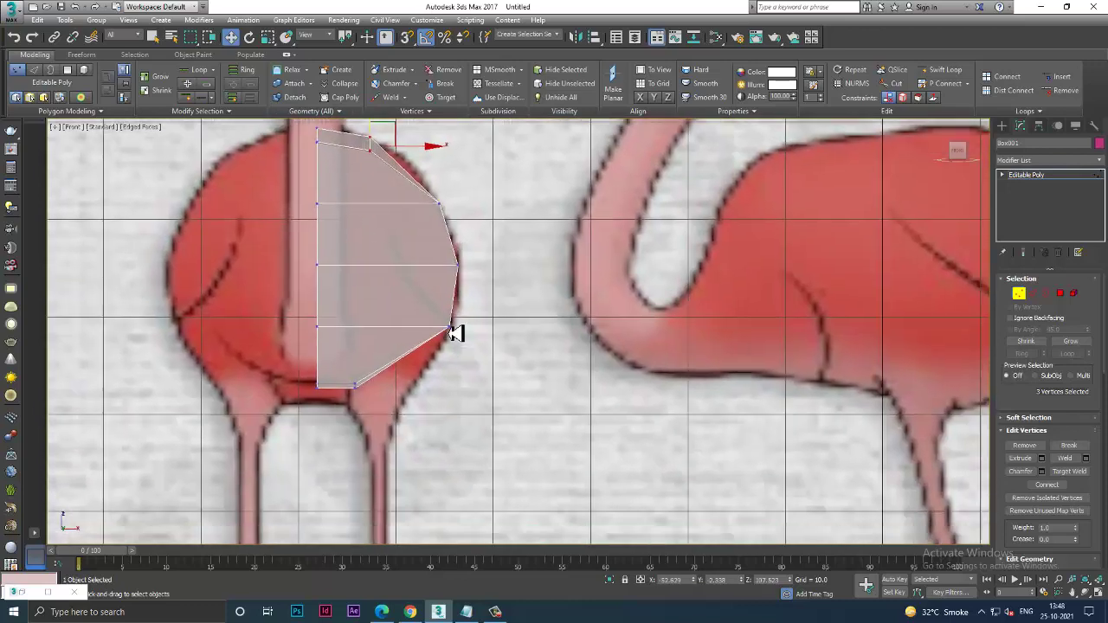
drag(321, 343, 383, 396)
mouse_move(358, 337)
mouse_down()
mouse_move(387, 404)
mouse_move(391, 391)
mouse_up()
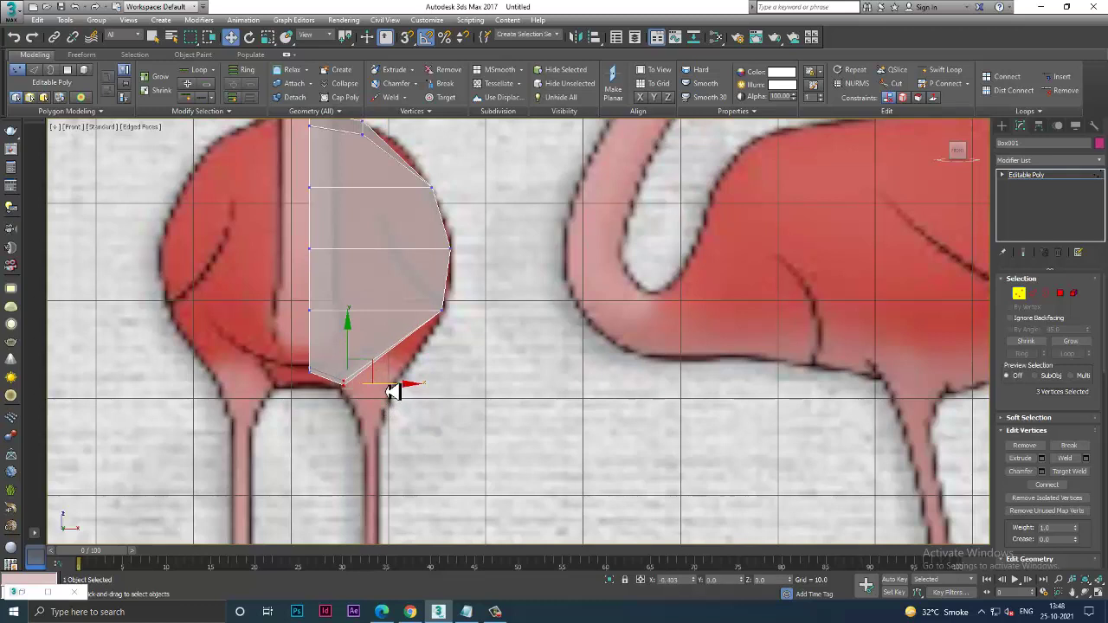
middle_drag(401, 383, 396, 351)
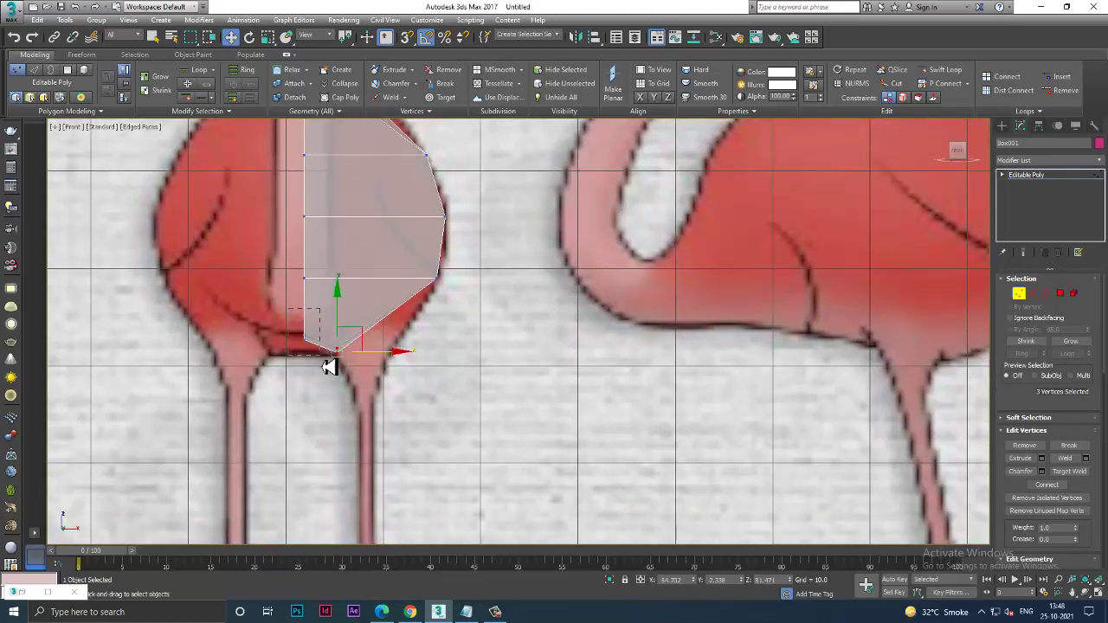
click(308, 339)
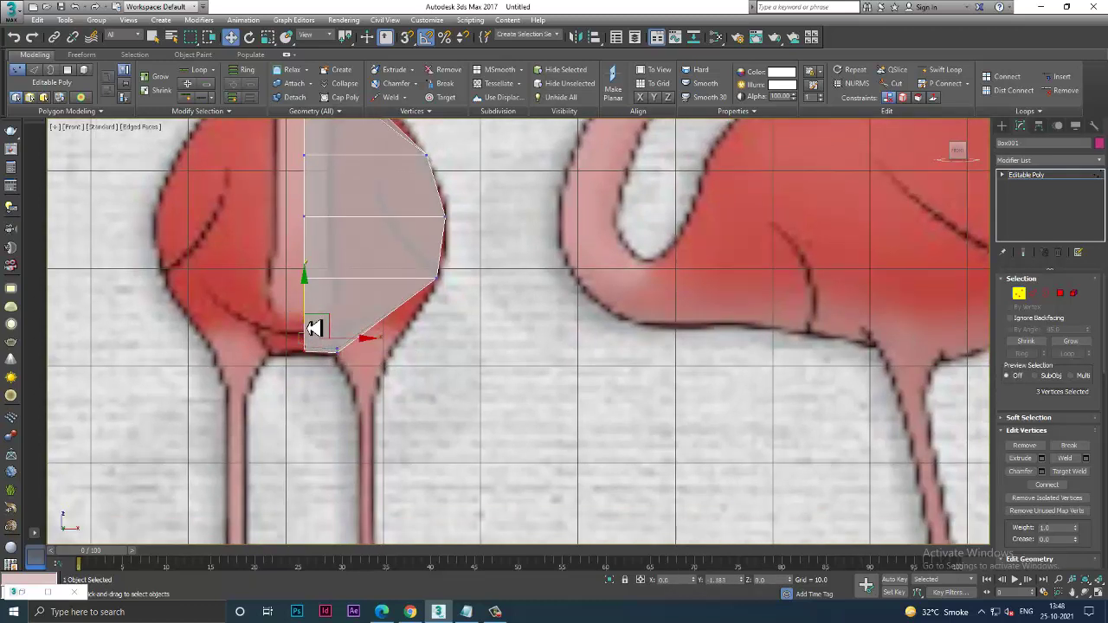
Insert a vertical edge loop through the box in the side view and raise its bottom-right vertex.
key(alt+w)
scroll(365, 465, up, 2)
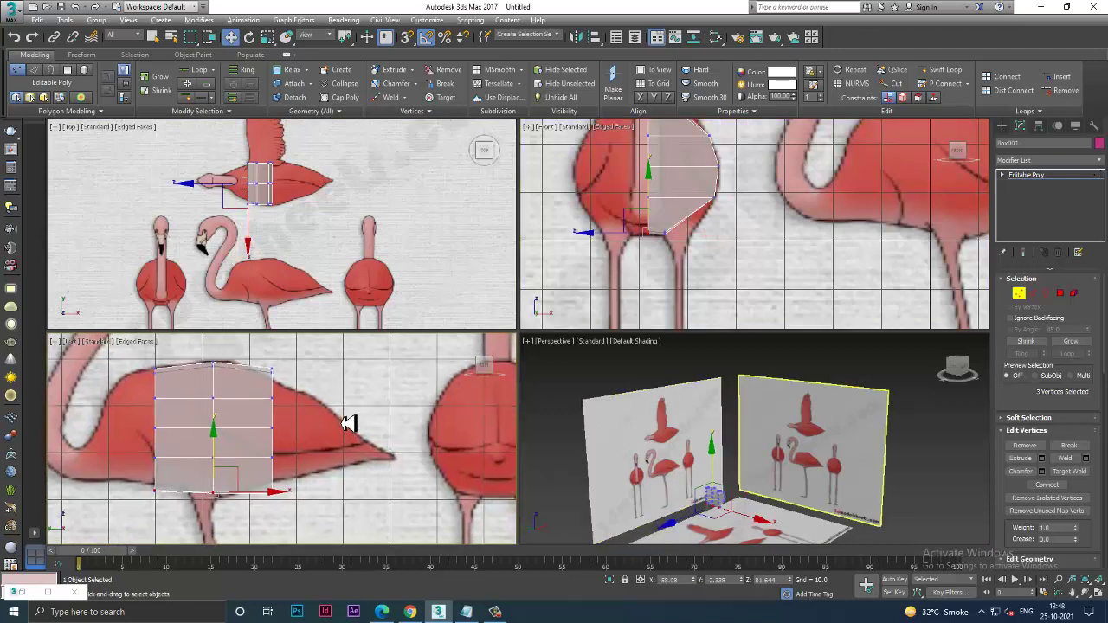
key(alt+w)
mouse_move(258, 417)
mouse_down()
mouse_move(301, 396)
mouse_move(289, 351)
mouse_up()
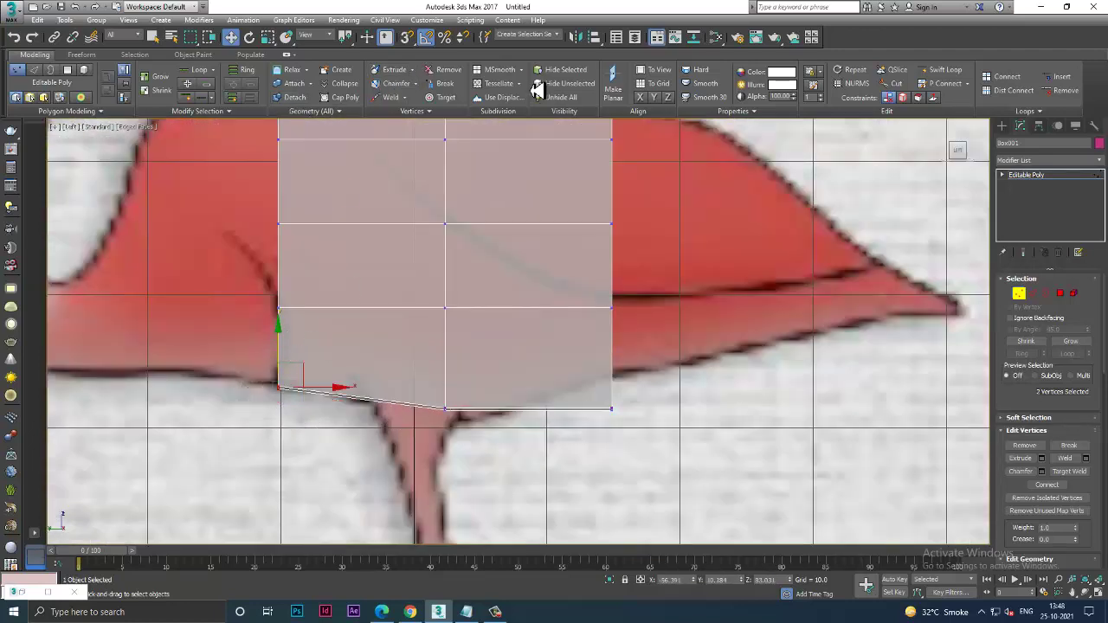
click(946, 69)
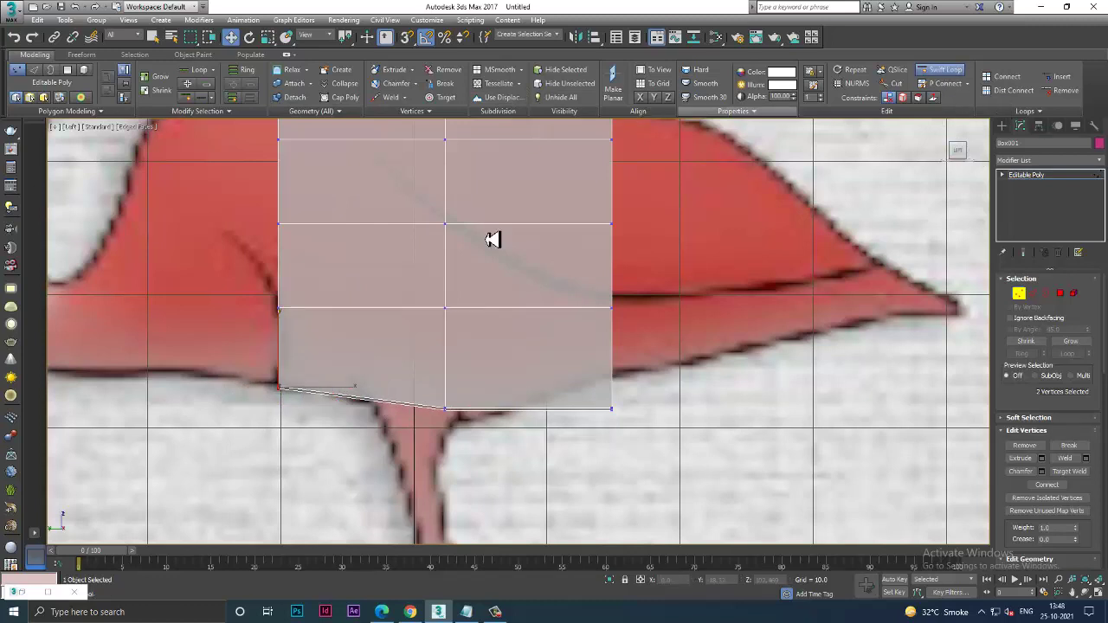
click(362, 320)
scroll(618, 327, down, 3)
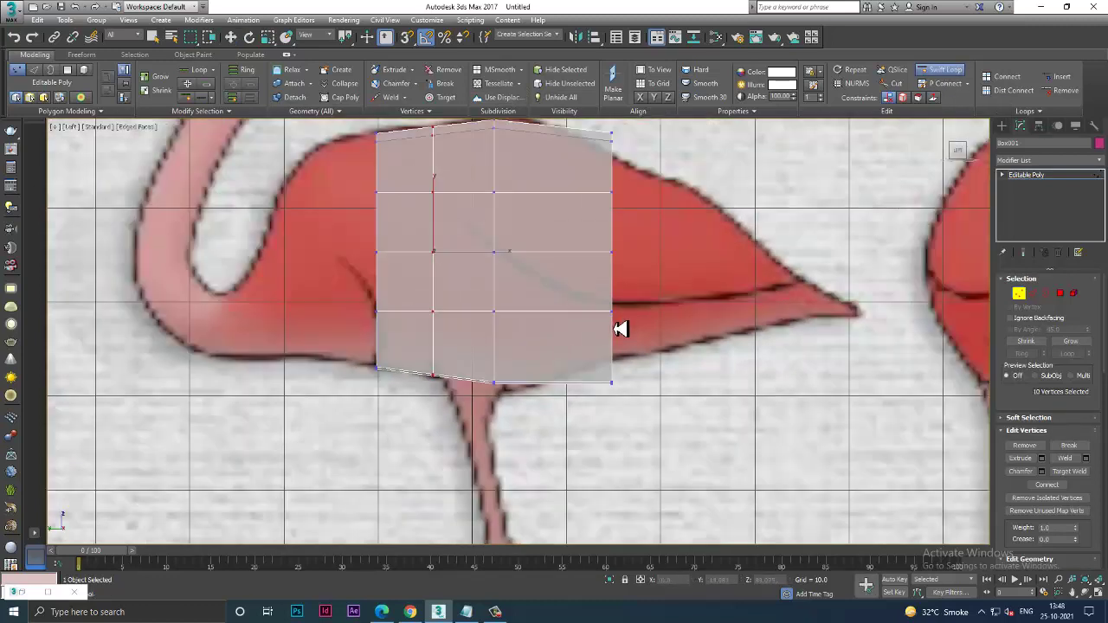
key(w)
mouse_move(611, 433)
mouse_down()
mouse_move(565, 381)
mouse_move(589, 338)
mouse_up()
Select the top-left, top-right, bottom-left and bottom-right corner vertex groups in the top view.
key(alt+w)
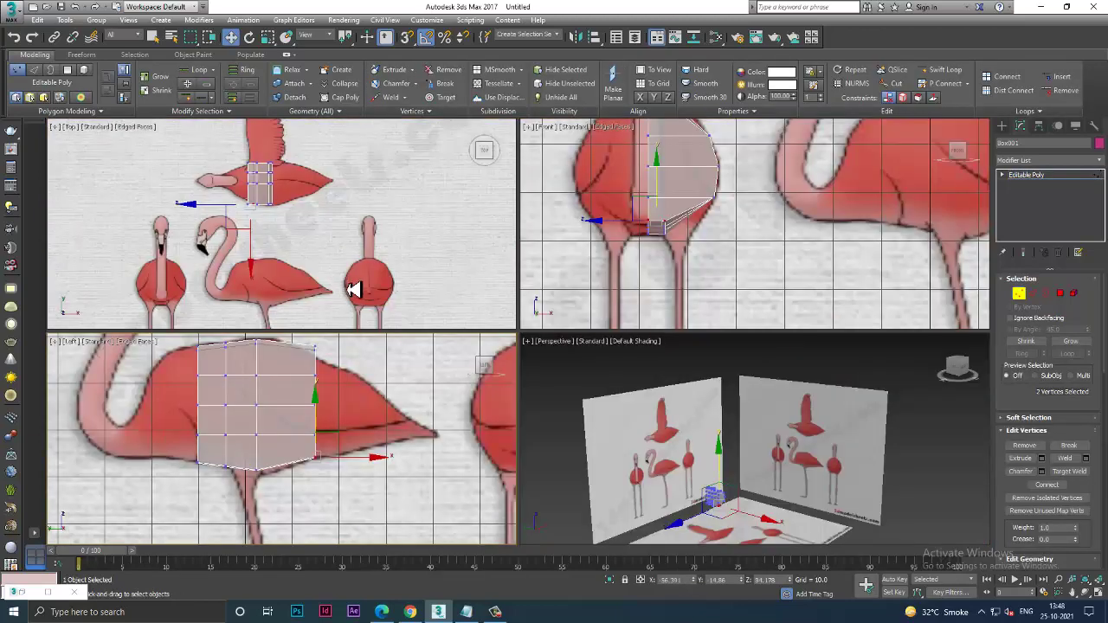
key(alt+w)
scroll(467, 259, up, 4)
scroll(469, 368, up, 2)
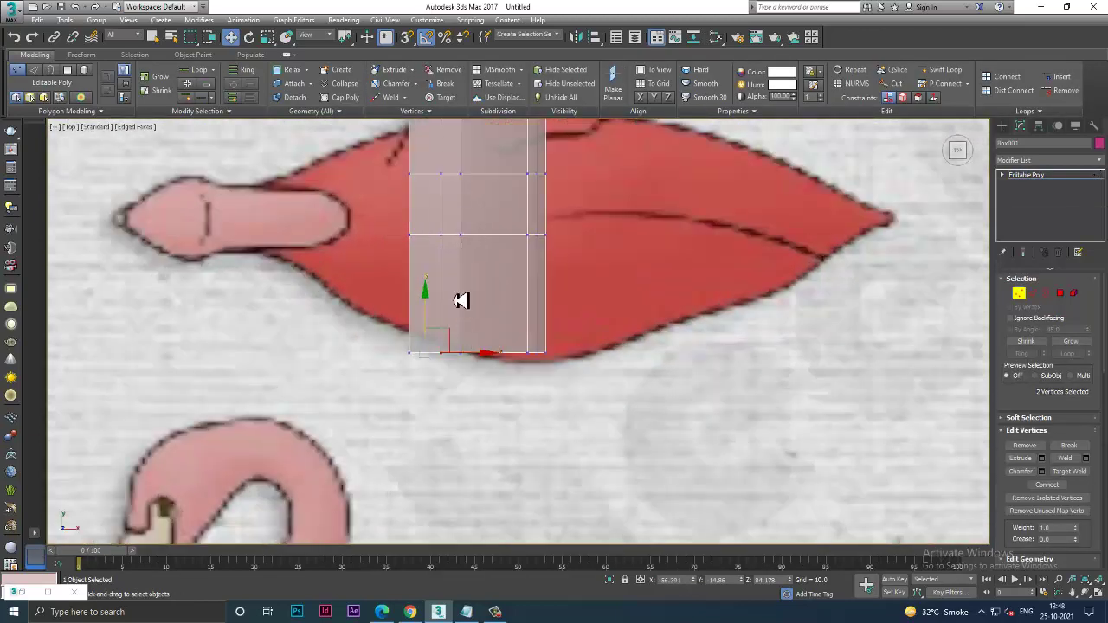
drag(369, 337, 416, 319)
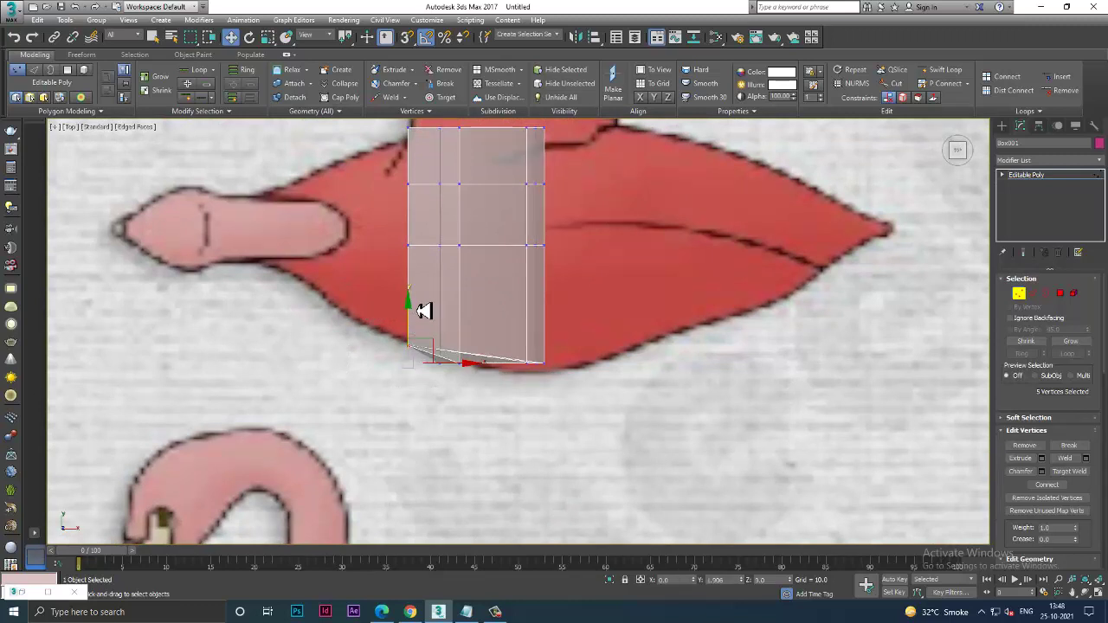
drag(523, 343, 554, 373)
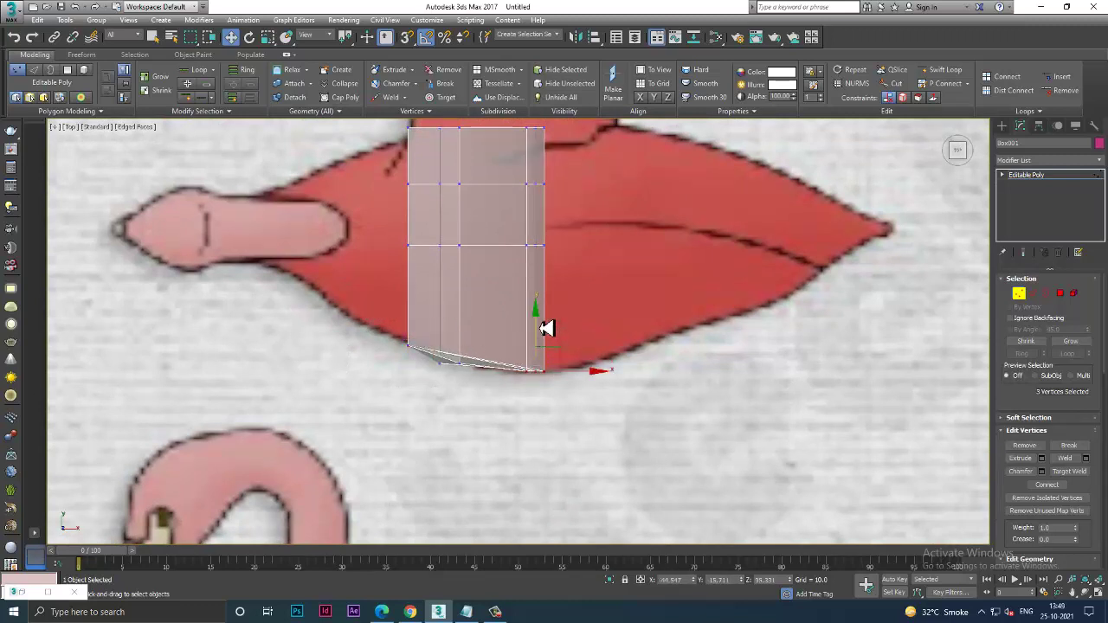
middle_drag(542, 324, 541, 353)
drag(401, 180, 439, 223)
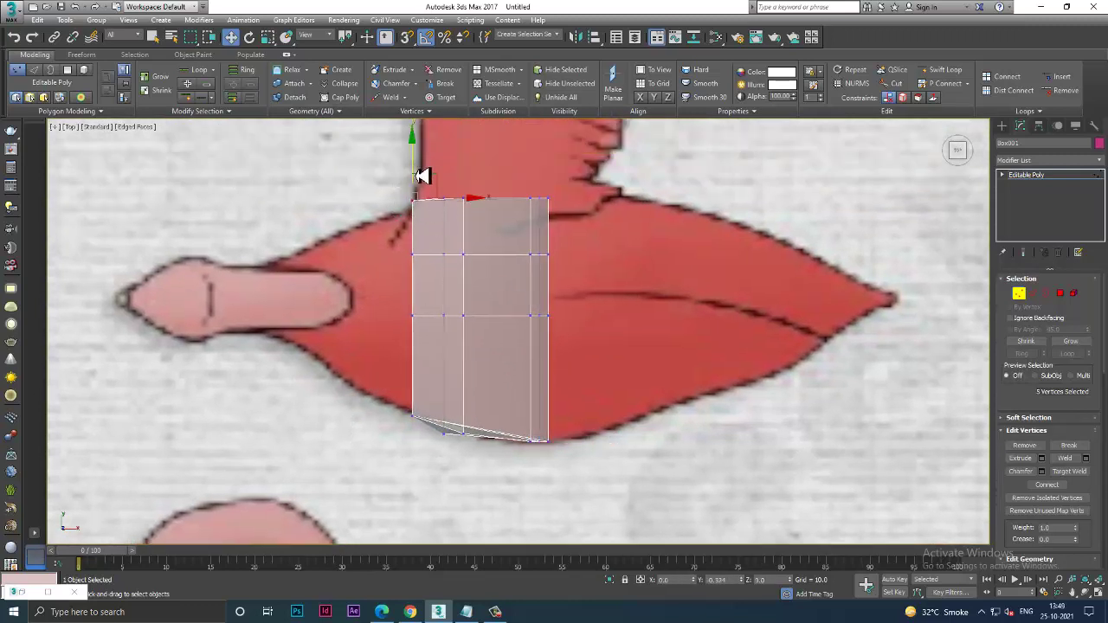
drag(534, 188, 558, 212)
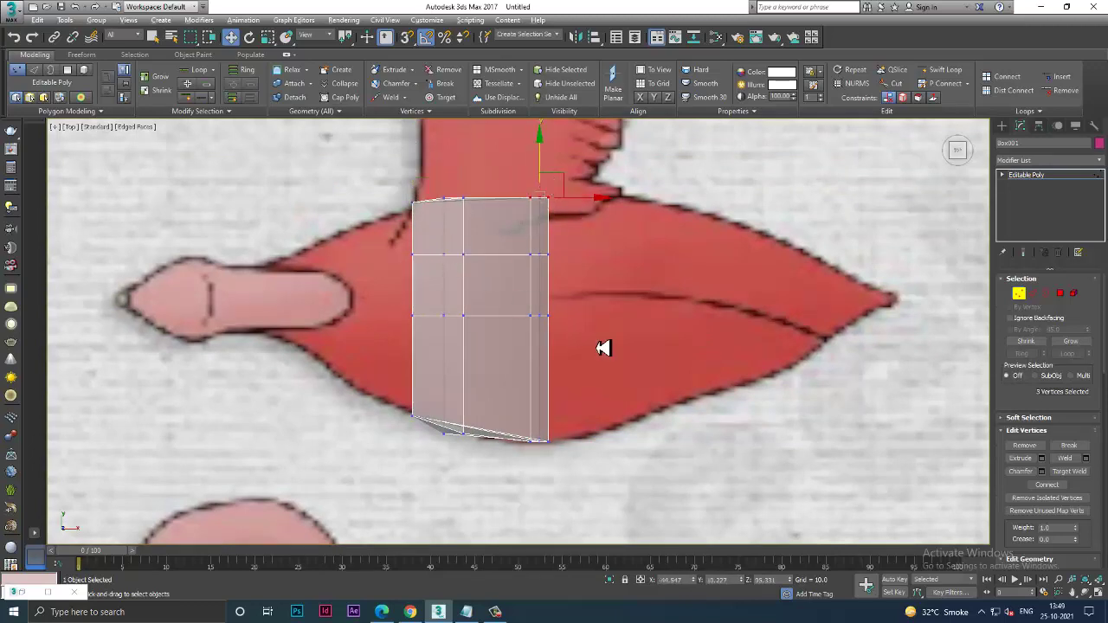
key(alt+w)
Return to the four views and switch the Editable Poly to Polygon sub-object level.
key(alt+w)
key(z)
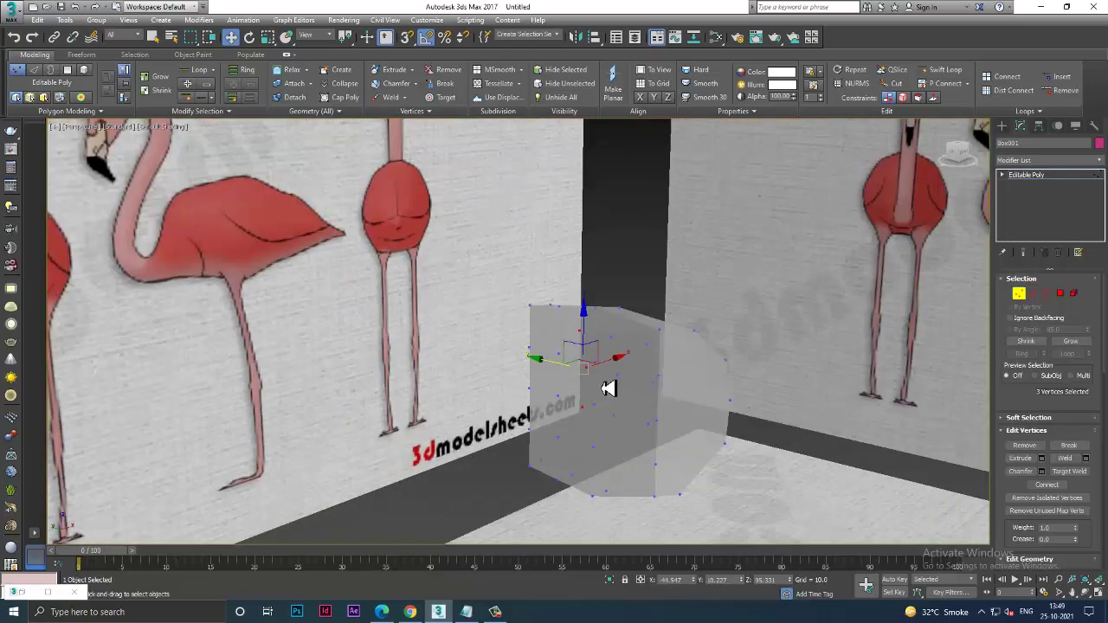
mouse_move(608, 389)
alt+middle_down()
mouse_move(663, 359)
mouse_move(618, 352)
alt+middle_up()
key(alt+w)
scroll(353, 480, up, 1)
key(alt+w)
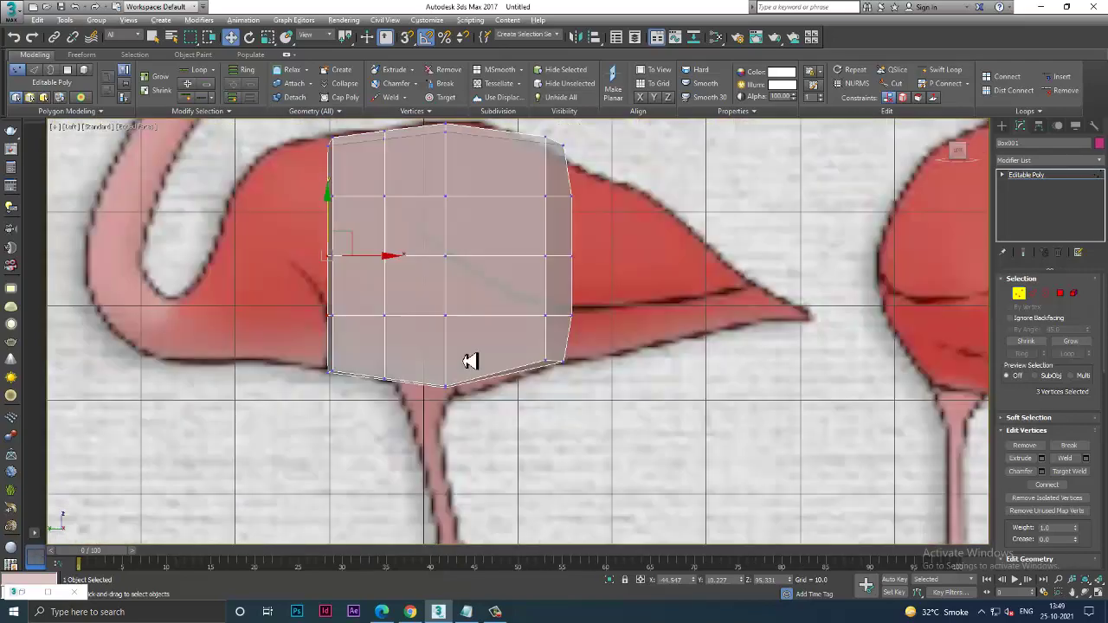
scroll(470, 361, down, 3)
scroll(502, 413, up, 3)
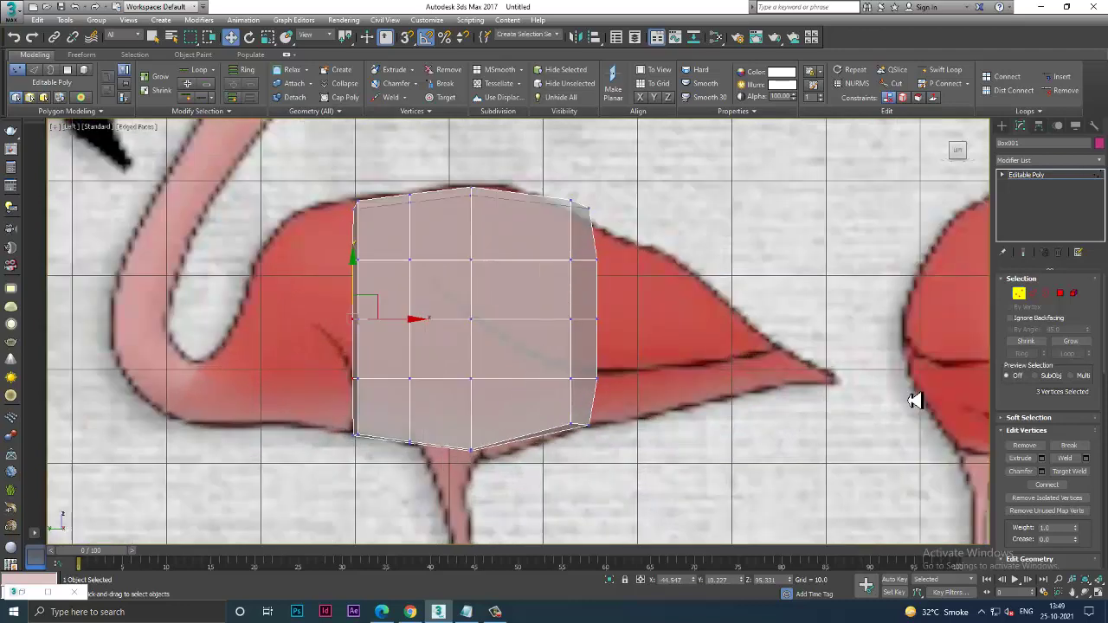
click(1061, 294)
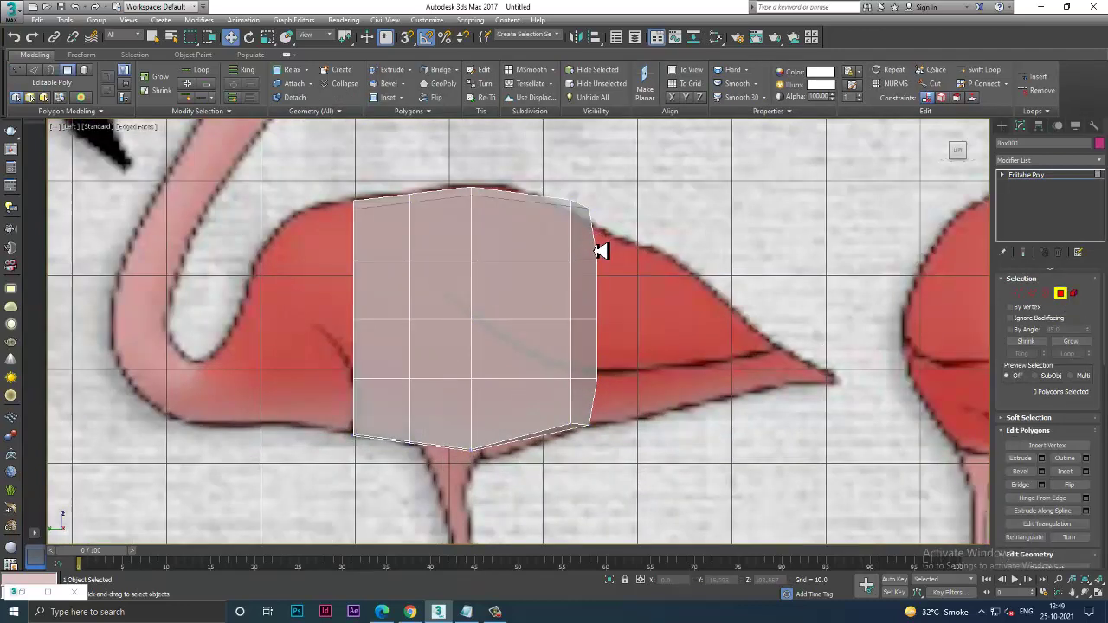
Undo the bulge on the box's right edge and select the four polygons at the rear end.
key(ctrl+z)
key(ctrl+z)
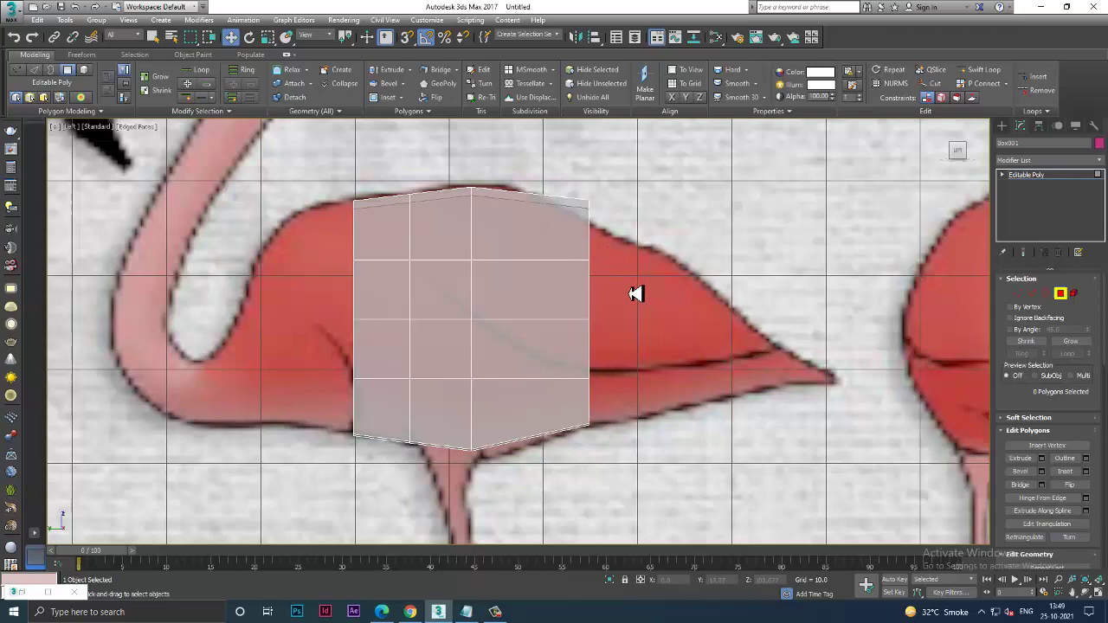
key(alt+w)
right_click(701, 379)
key(alt+w)
key(alt+w)
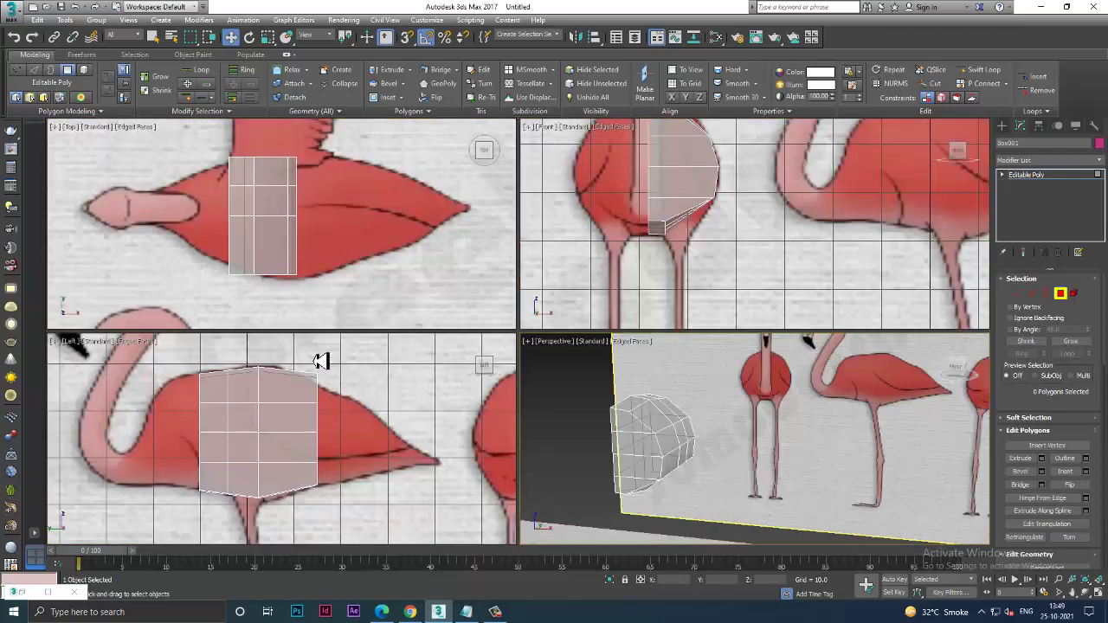
drag(321, 361, 260, 507)
click(325, 422)
scroll(403, 396, up, 2)
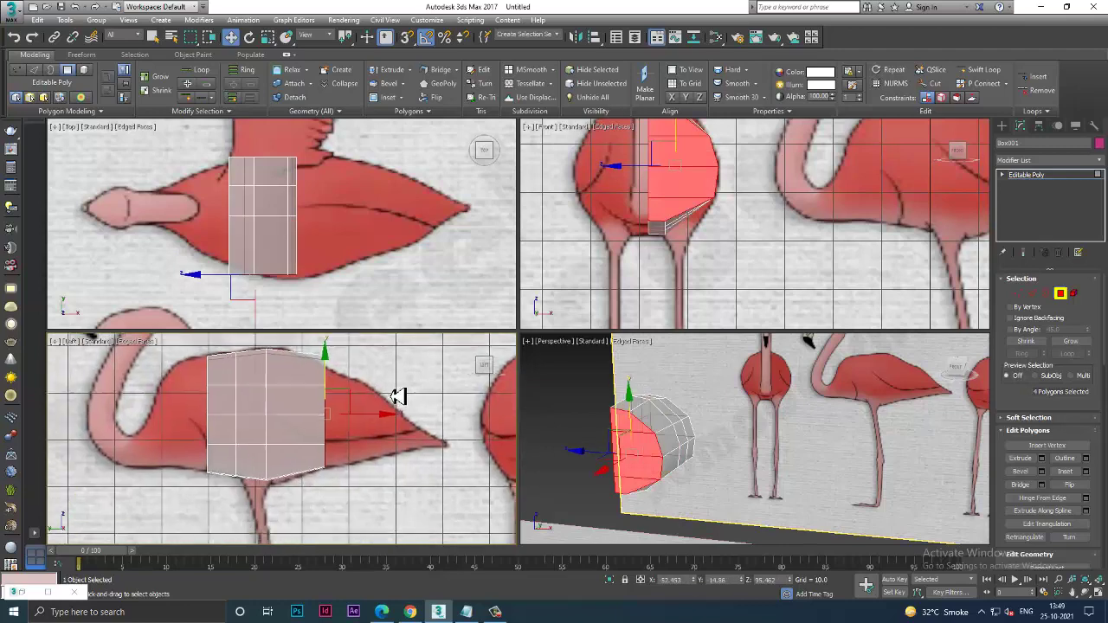
scroll(403, 399, up, 3)
key(alt+w)
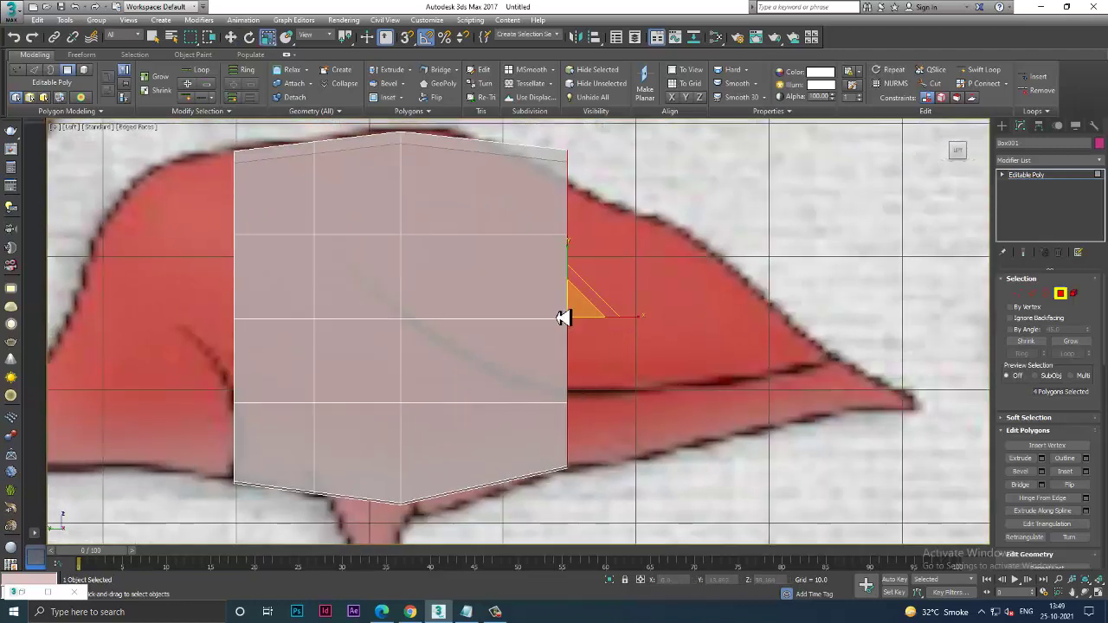
Scale the rear polygons inward in the side view to taper the body.
mouse_move(577, 321)
mouse_down()
mouse_move(577, 336)
mouse_move(569, 325)
mouse_up()
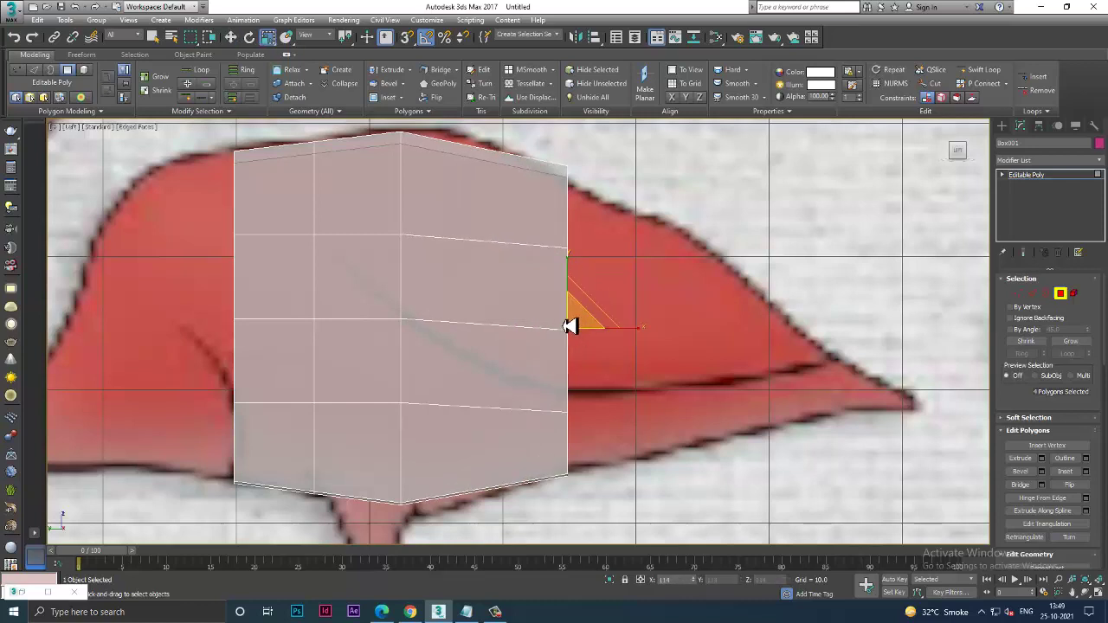
mouse_move(569, 327)
middle_down()
mouse_move(567, 319)
mouse_move(581, 326)
middle_up()
key(w)
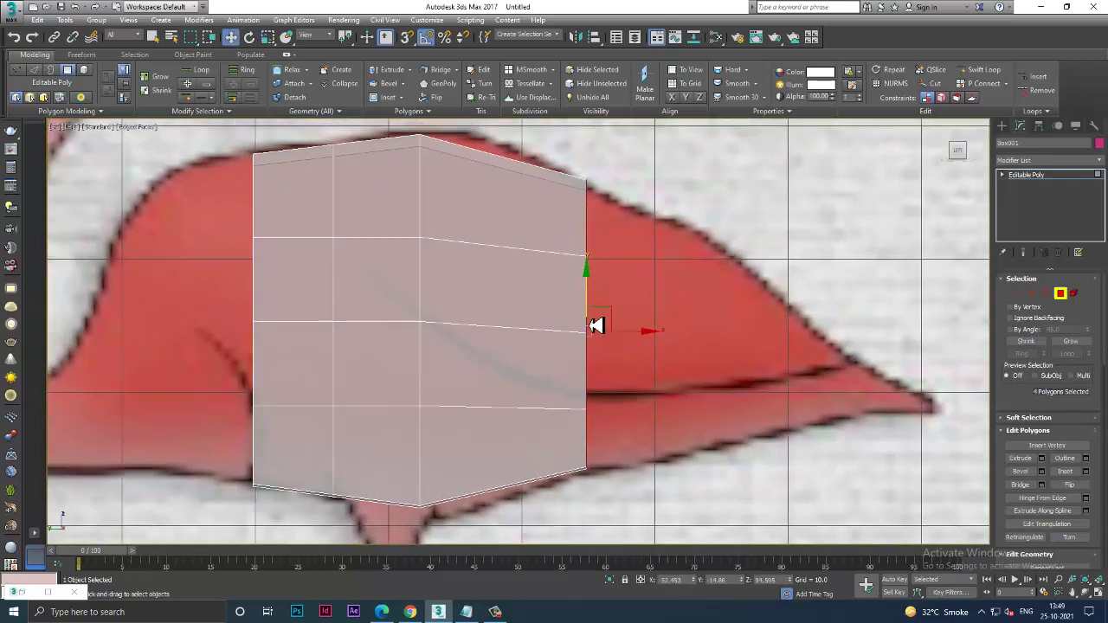
scroll(596, 326, down, 2)
middle_drag(685, 341, 667, 337)
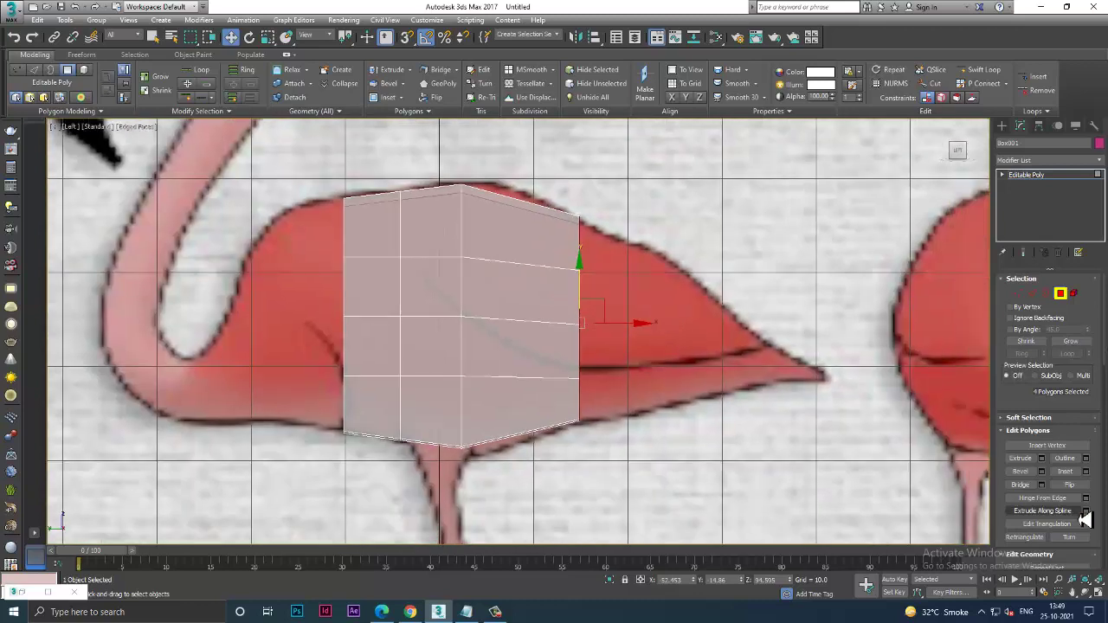
Extrude the rear polygons toward the tail, then shrink the new end face vertically and lower it.
click(1042, 459)
click(527, 370)
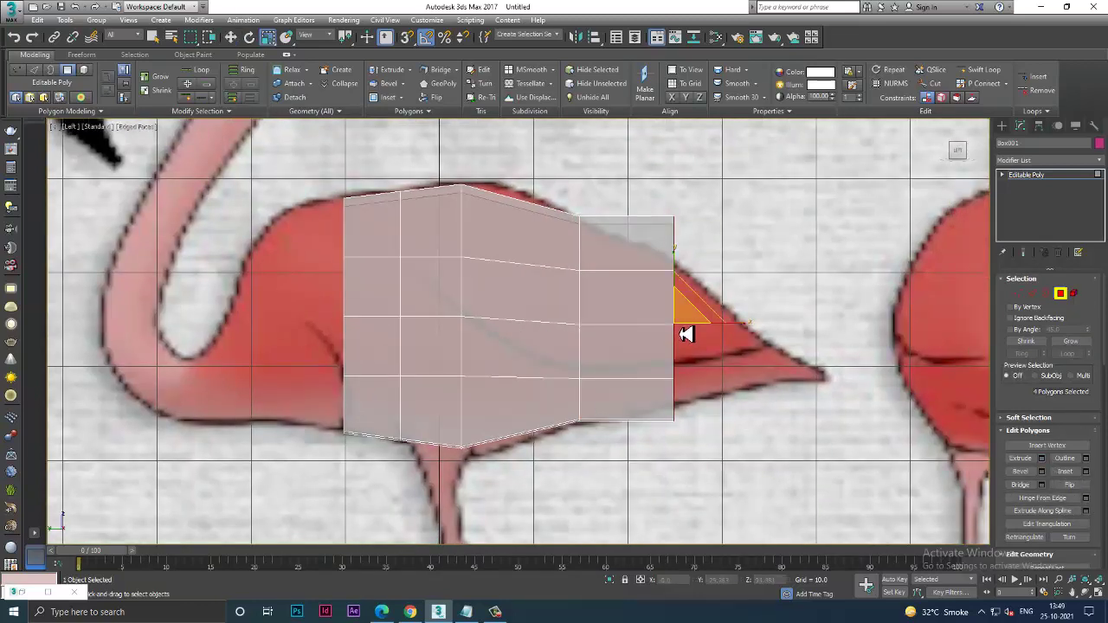
drag(686, 334, 700, 356)
key(w)
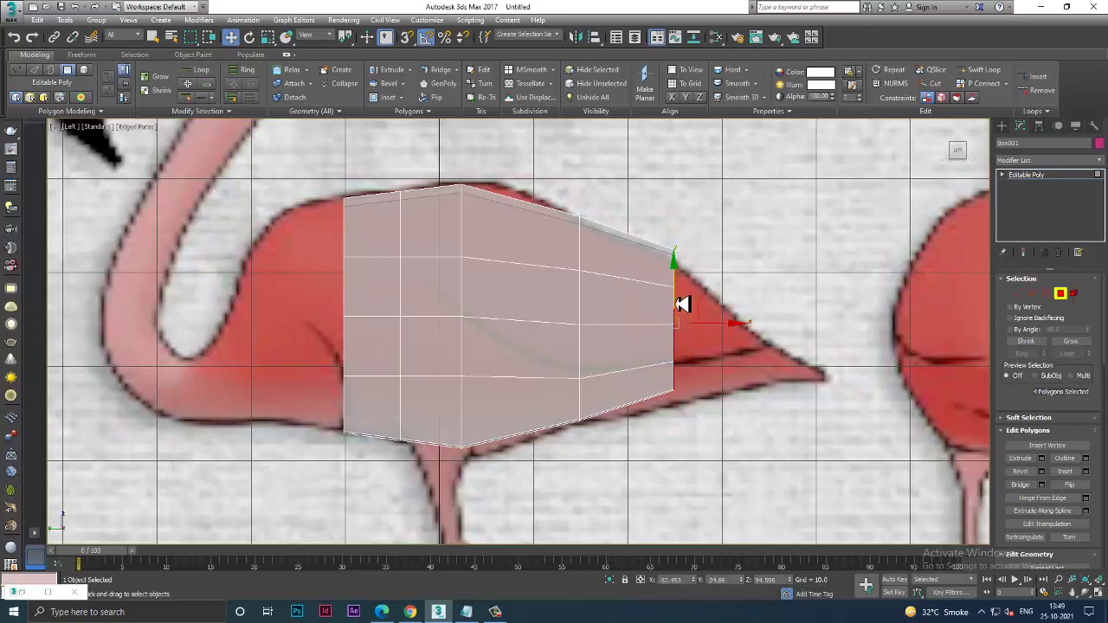
drag(684, 304, 688, 314)
scroll(688, 313, down, 5)
Check the tapered body across the four views, then pan the enlarged top view.
key(alt+w)
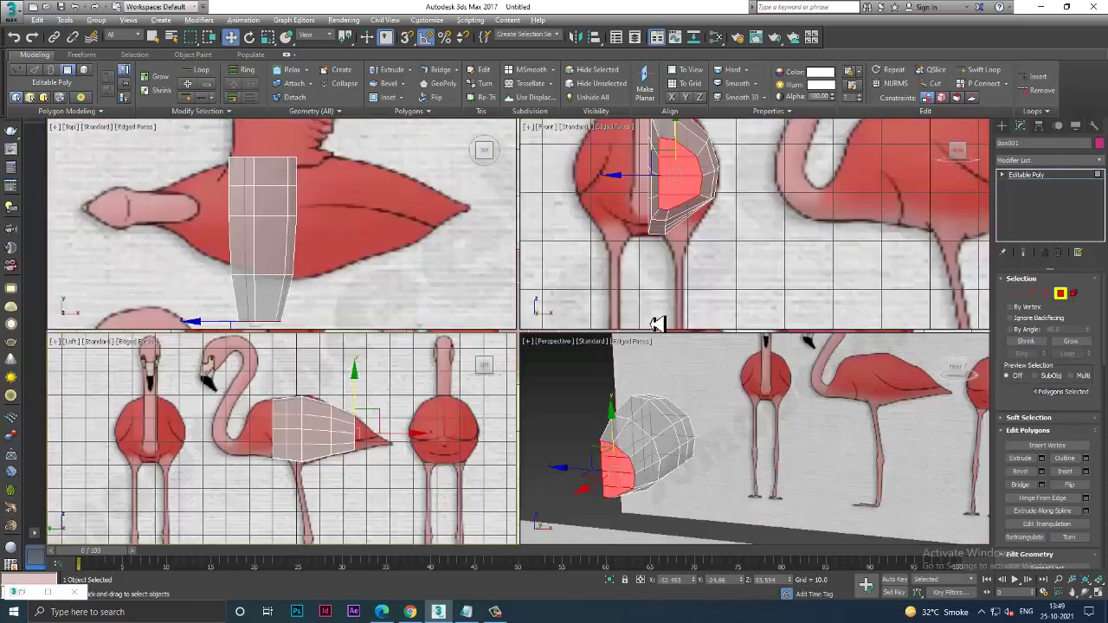
scroll(415, 269, down, 3)
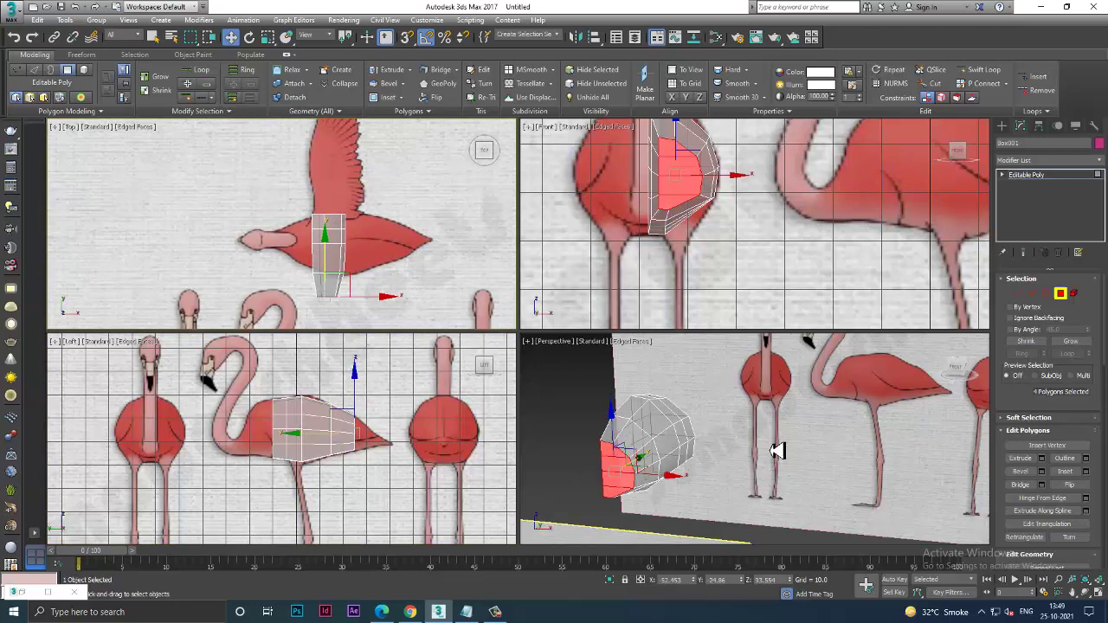
scroll(771, 294, up, 2)
scroll(771, 294, up, 1)
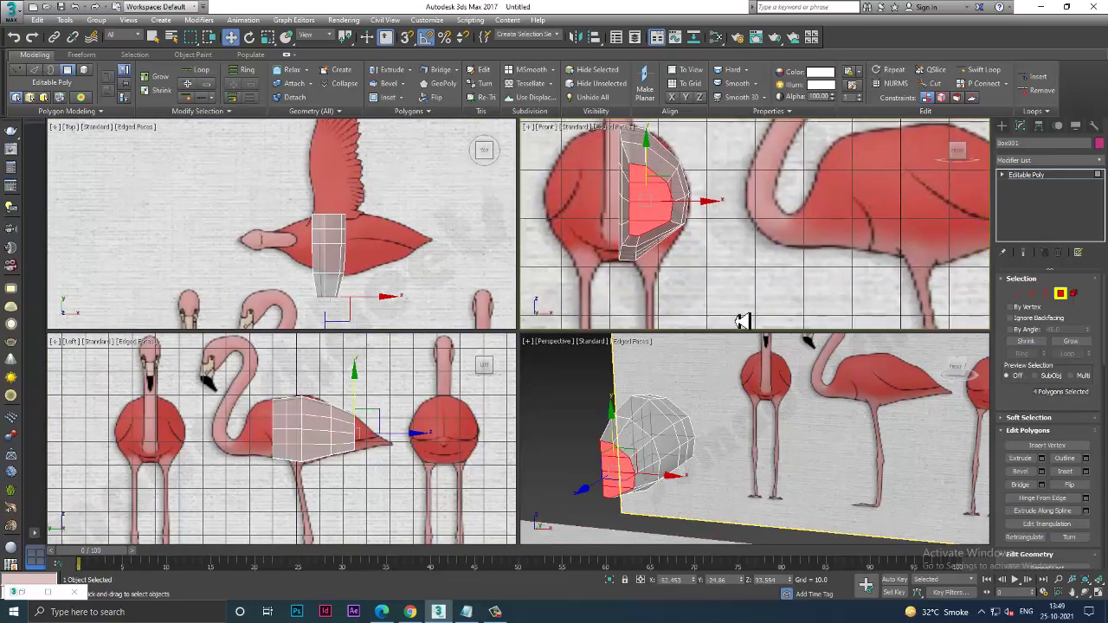
middle_drag(363, 222, 358, 213)
key(alt+w)
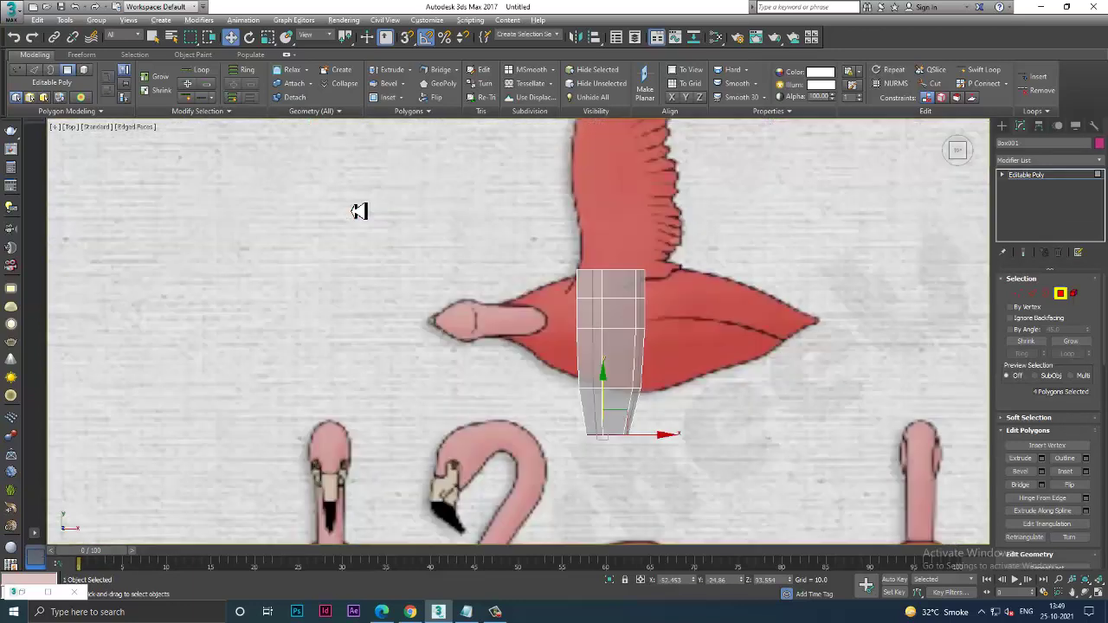
middle_drag(644, 333, 613, 310)
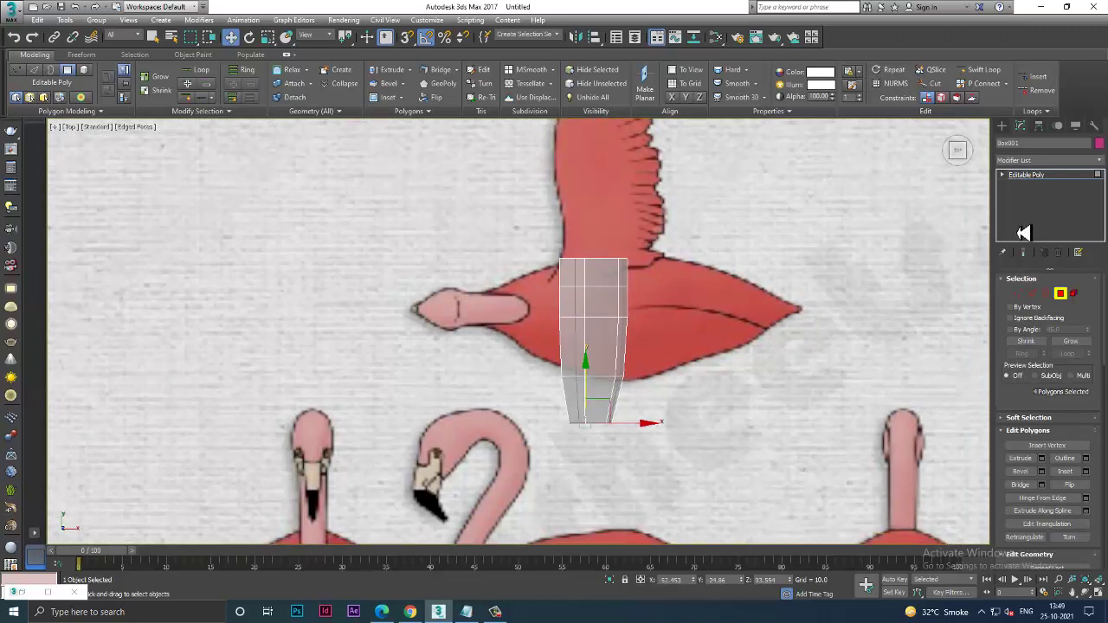
Rotate the top-view flamingo reference plane 90° and move it left and up beneath the body box.
click(722, 321)
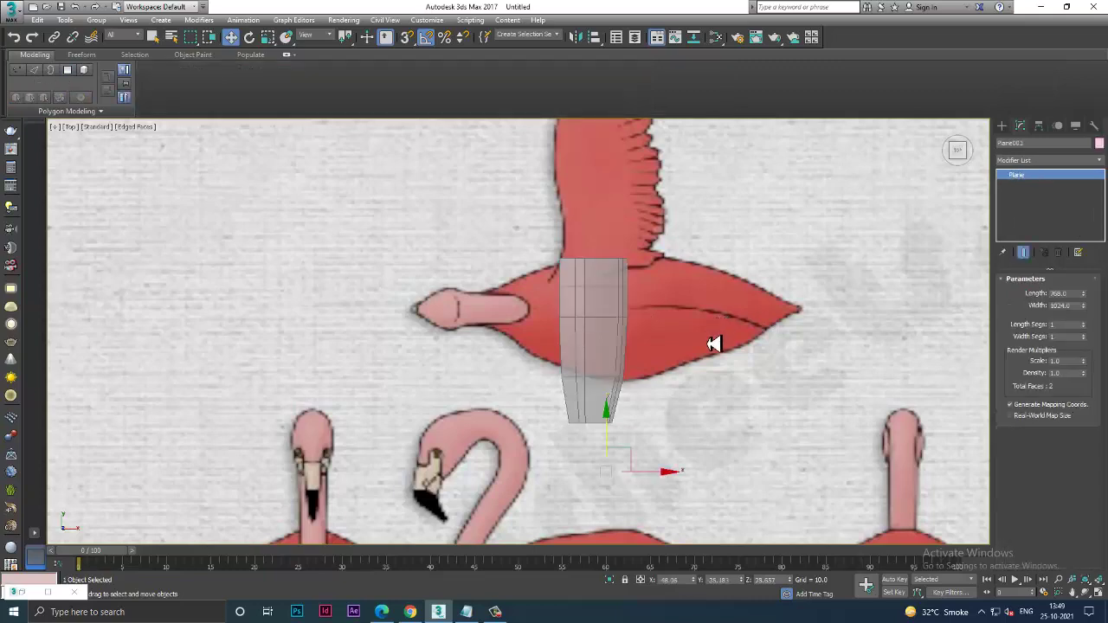
scroll(713, 343, down, 4)
key(e)
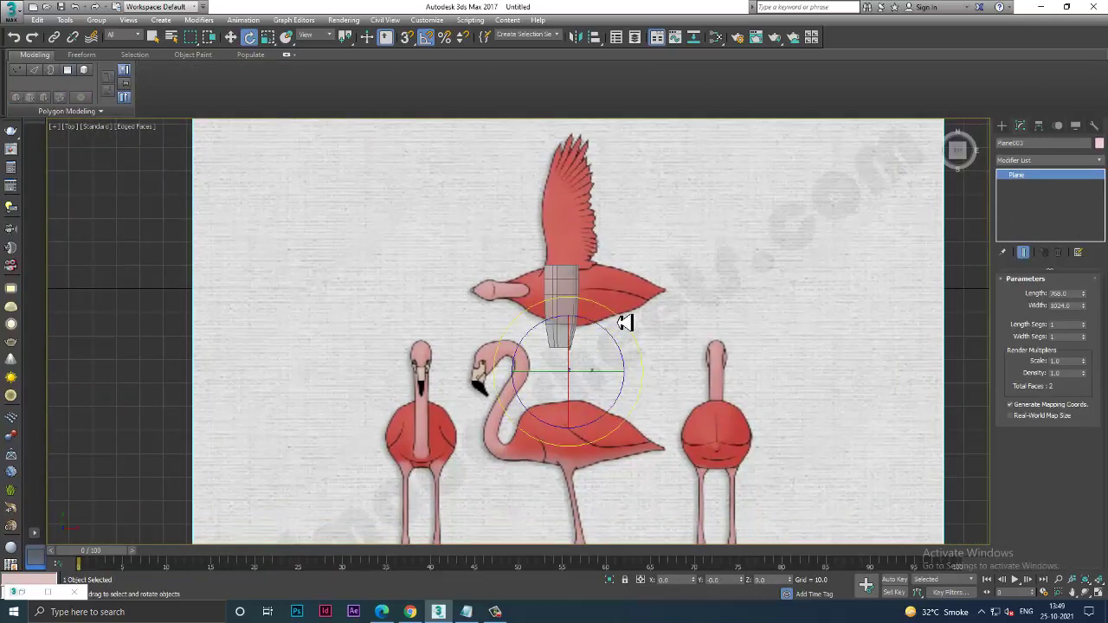
drag(625, 317, 627, 325)
key(w)
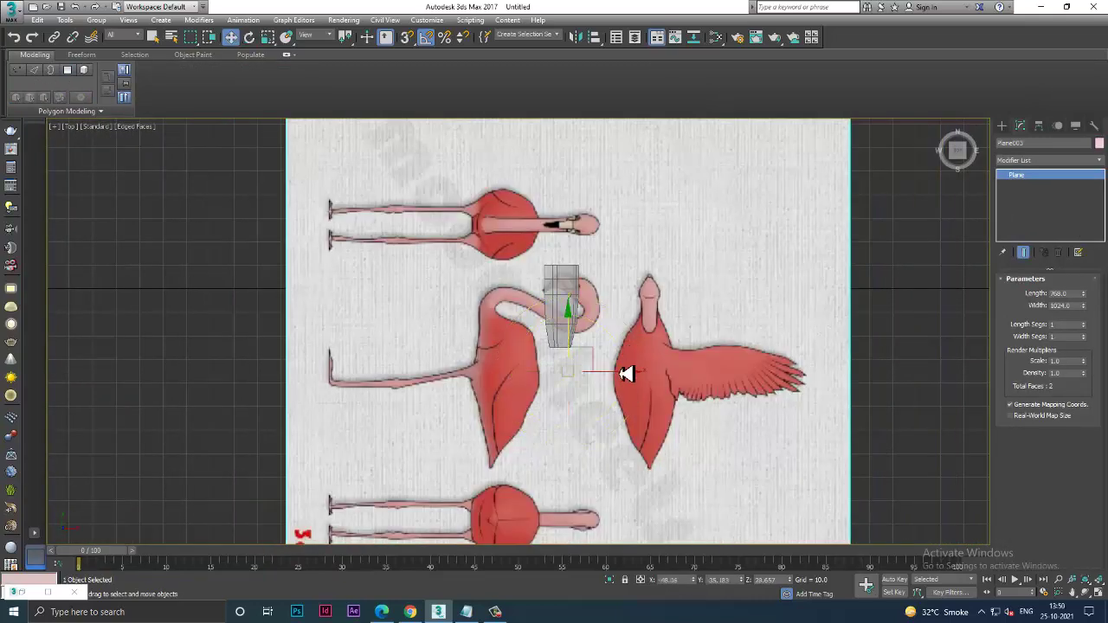
drag(626, 372, 531, 373)
mouse_move(482, 339)
mouse_down()
mouse_move(477, 252)
mouse_move(500, 280)
mouse_up()
scroll(546, 325, up, 2)
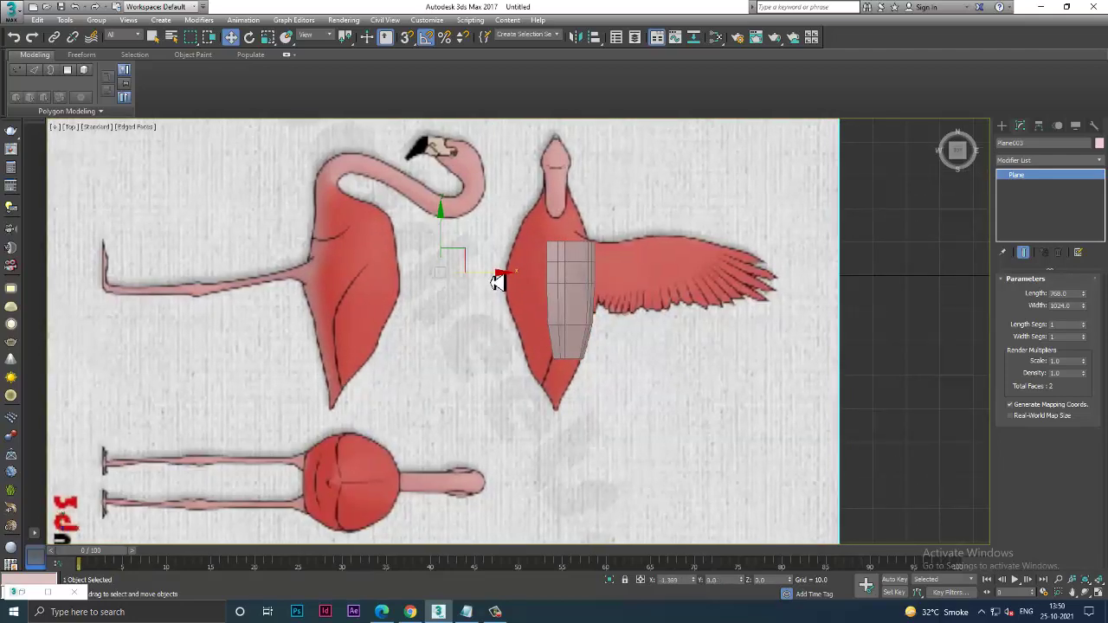
Reselect the body box and orbit the Perspective view to a raised view of the reference planes.
key(alt+w)
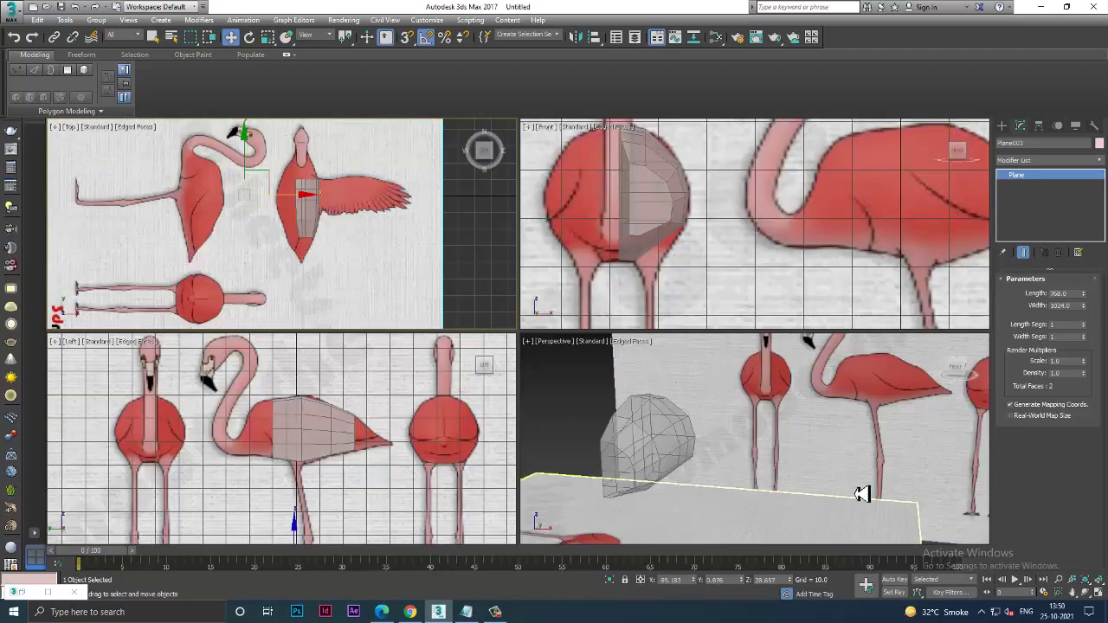
middle_drag(443, 472, 396, 472)
click(270, 447)
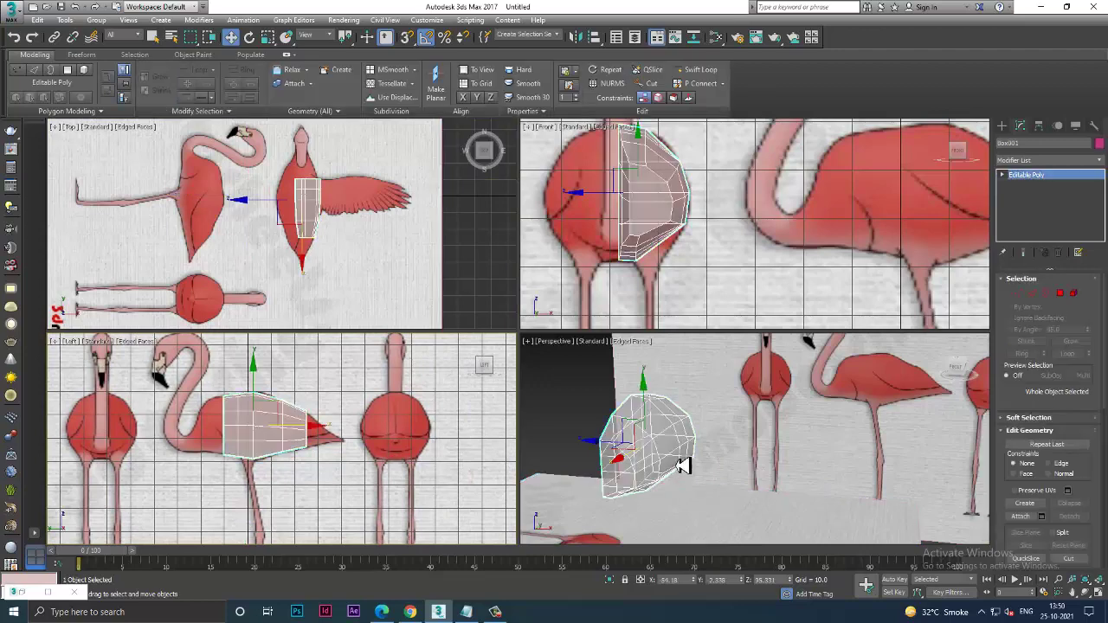
key(alt+w)
scroll(682, 453, down, 5)
mouse_move(700, 440)
alt+middle_down()
mouse_move(651, 435)
mouse_move(531, 512)
alt+middle_up()
click(545, 465)
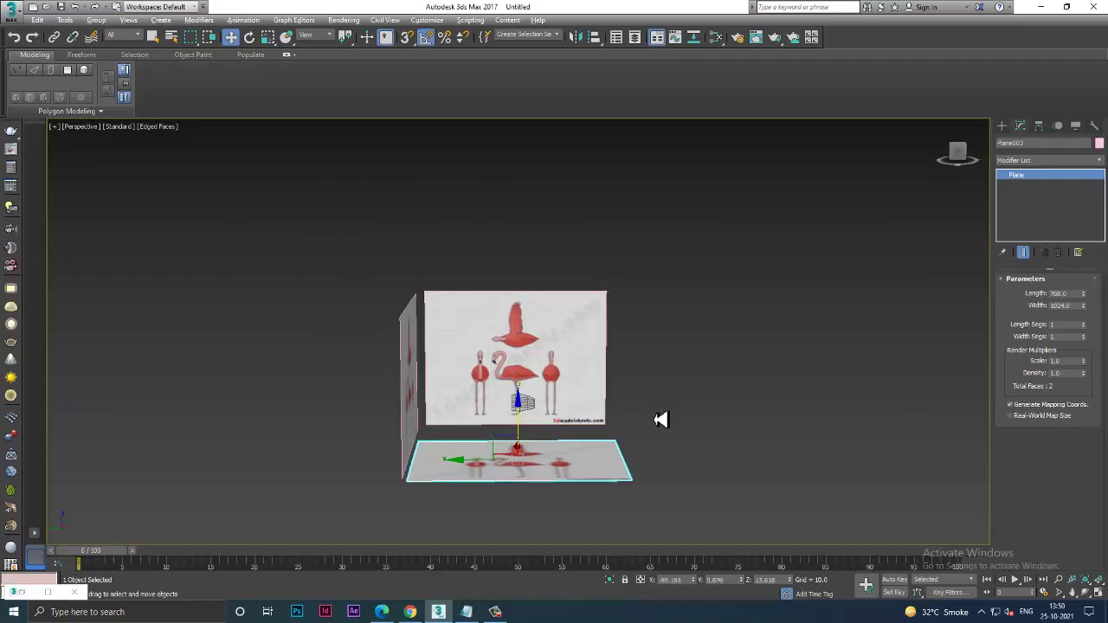
alt+middle_drag(661, 415, 619, 451)
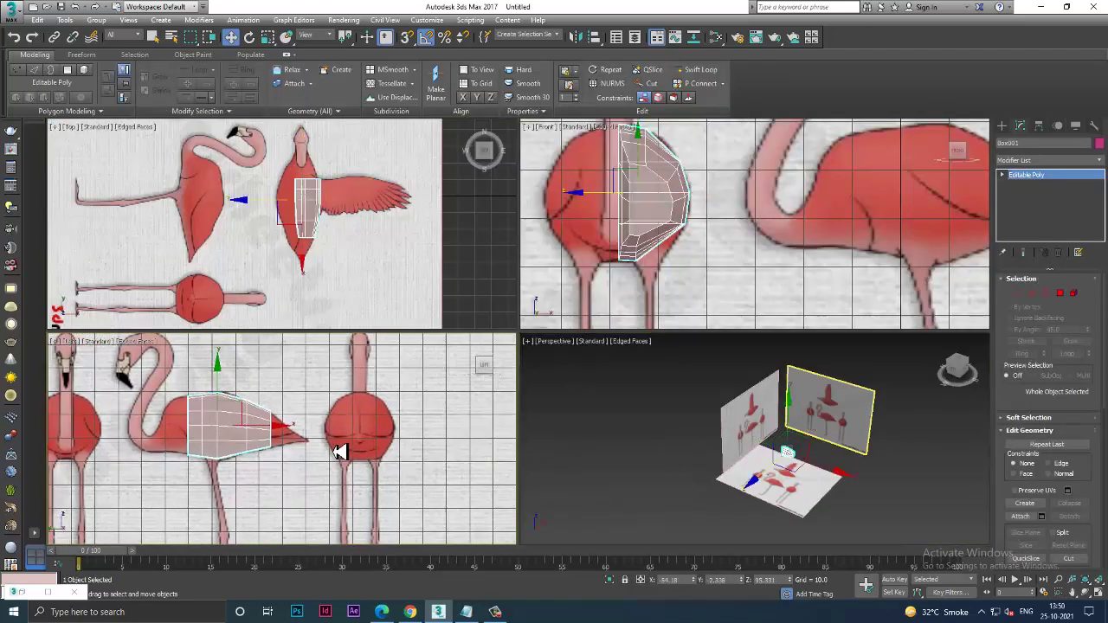
key(alt+w)
scroll(453, 389, up, 3)
scroll(490, 401, up, 3)
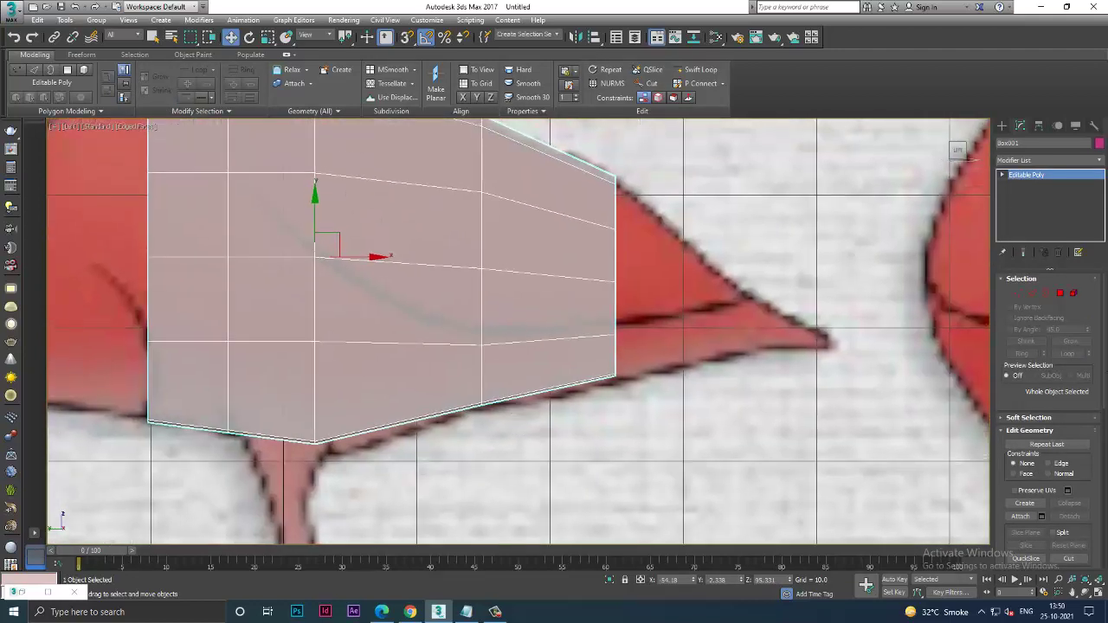
click(1060, 293)
middle_drag(672, 353, 673, 403)
scroll(746, 381, down, 2)
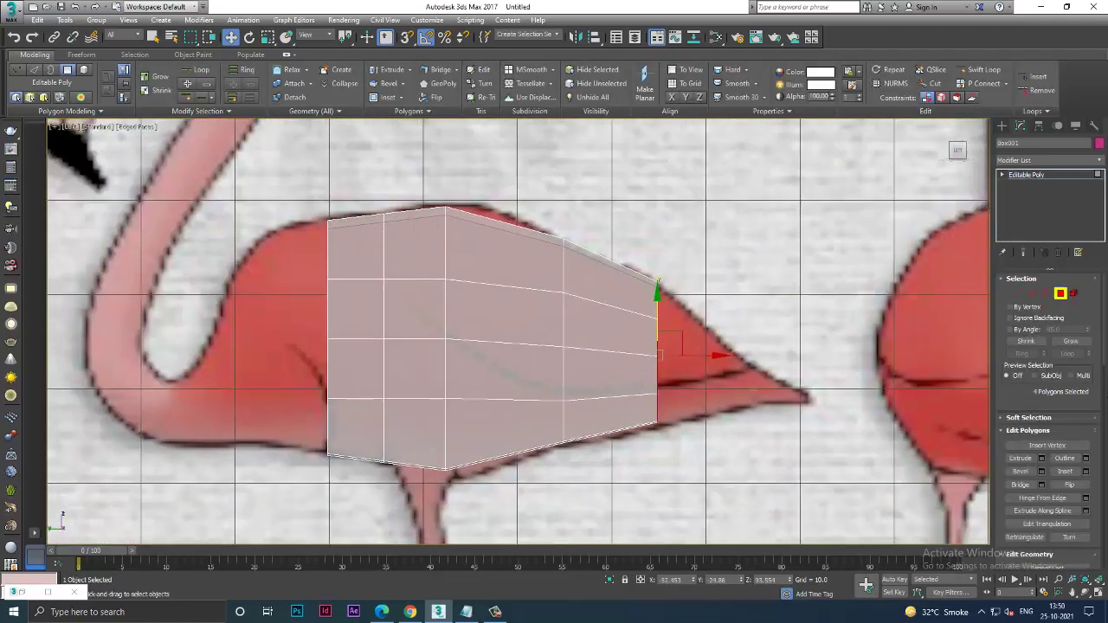
key(alt+c)
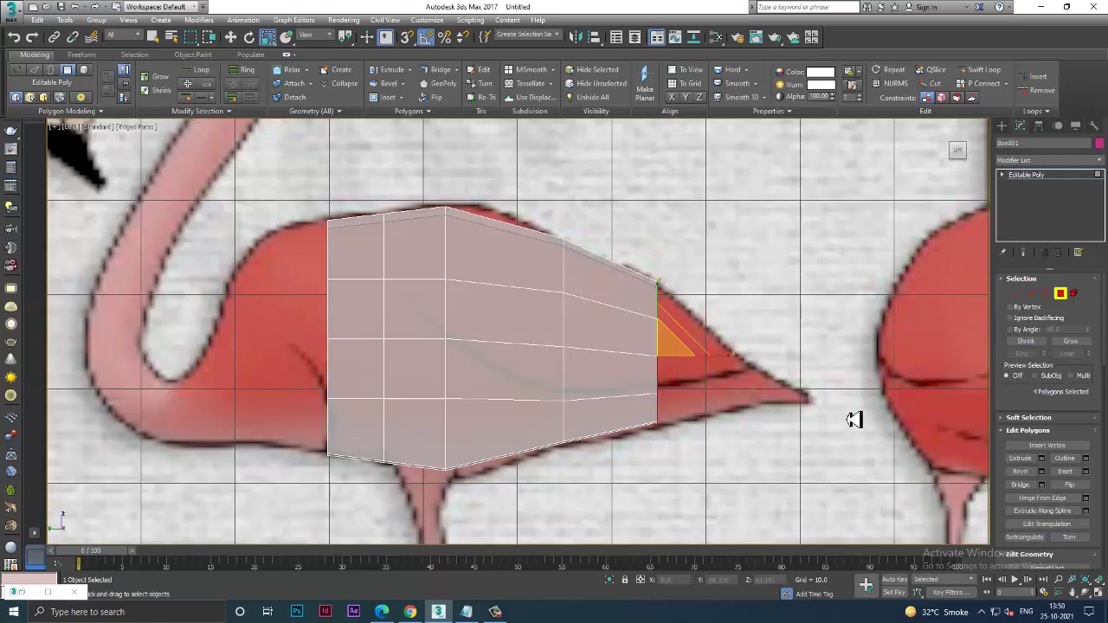
key(w)
click(1043, 458)
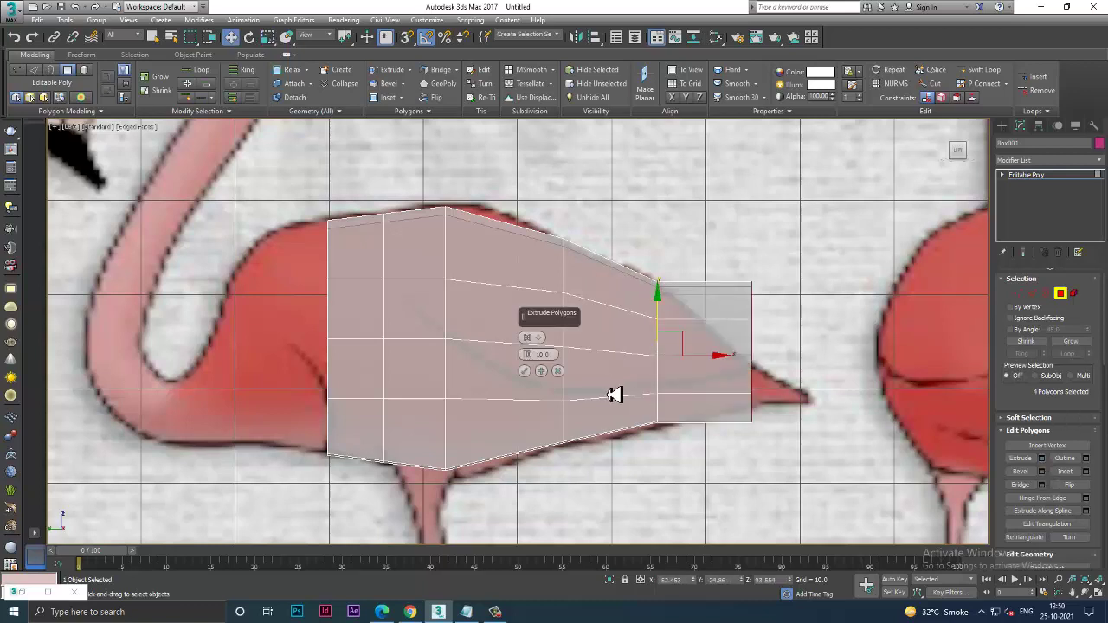
click(534, 371)
drag(764, 365, 806, 463)
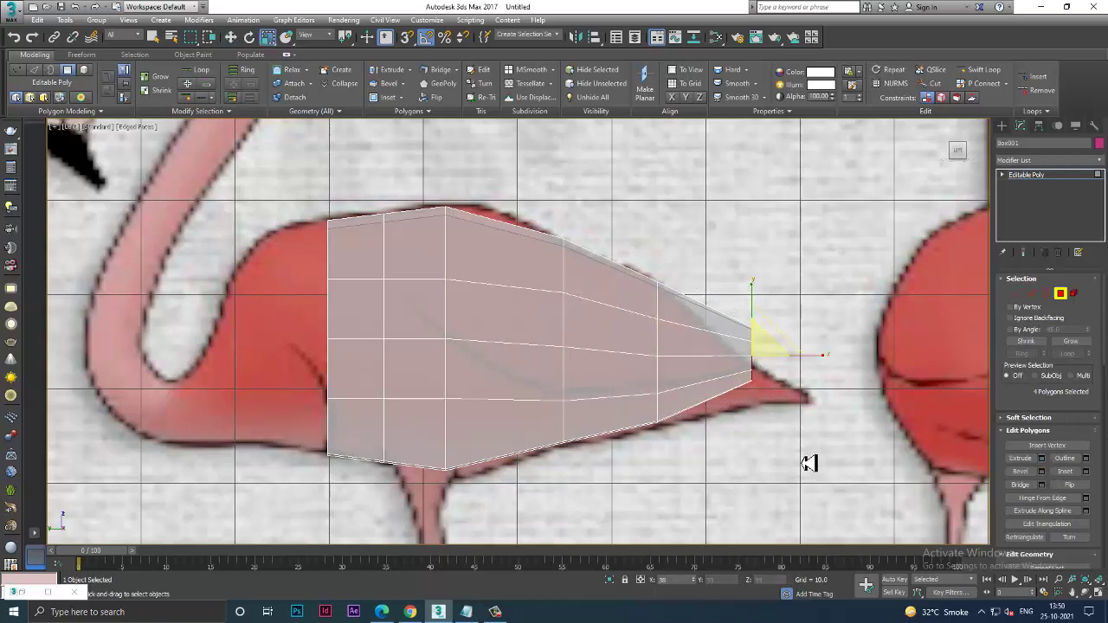
key(w)
drag(760, 325, 774, 410)
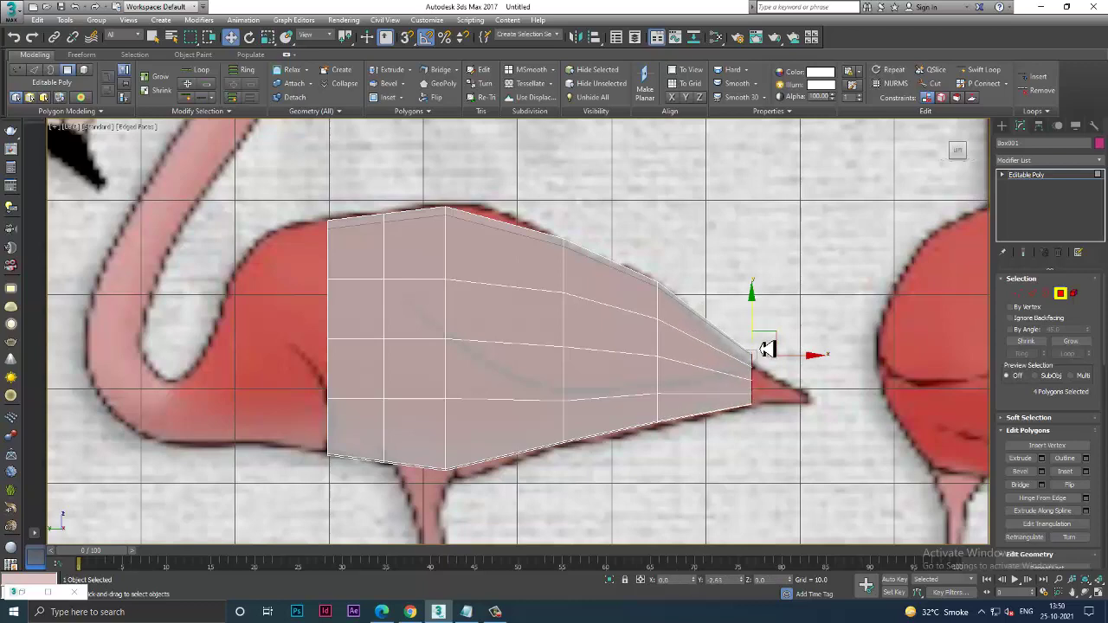
scroll(774, 411, down, 3)
key(alt+w)
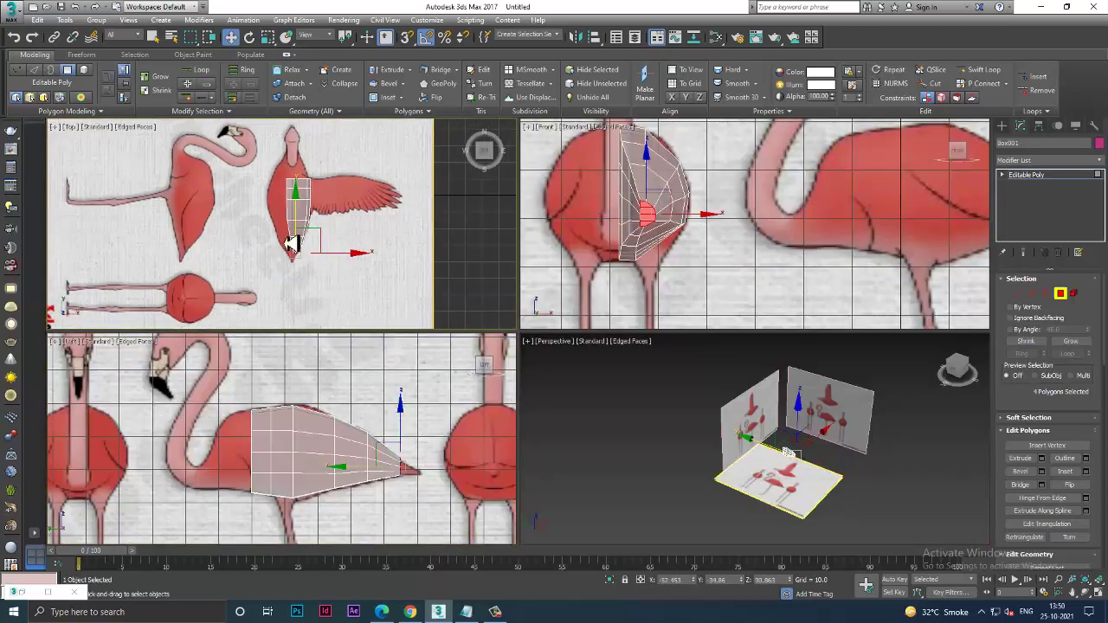
middle_drag(660, 263, 586, 242)
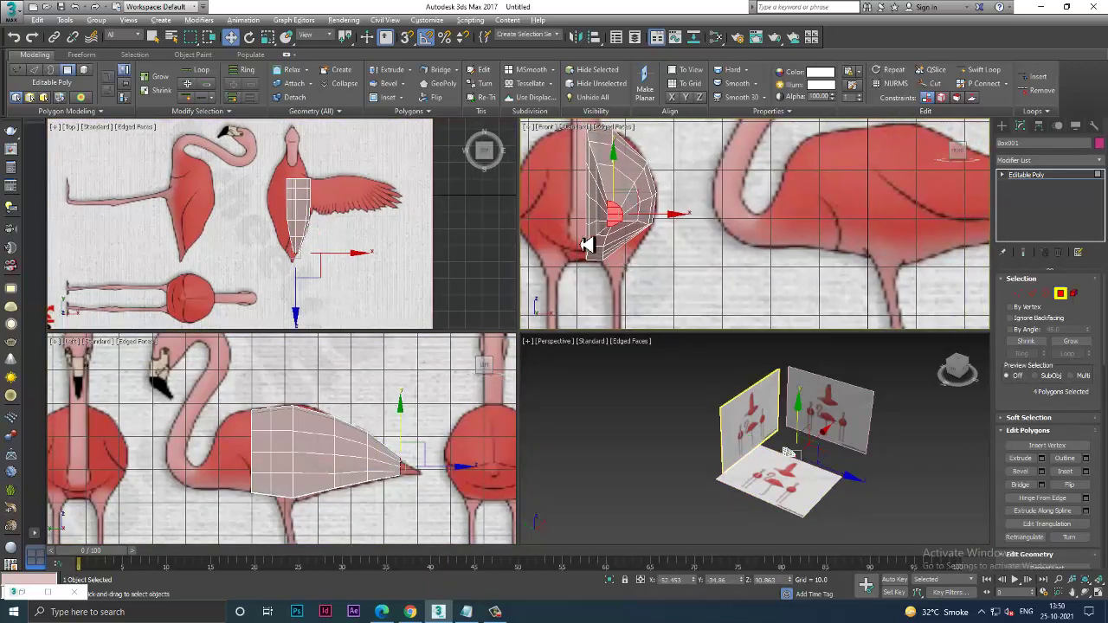
key(alt+w)
key(alt+w)
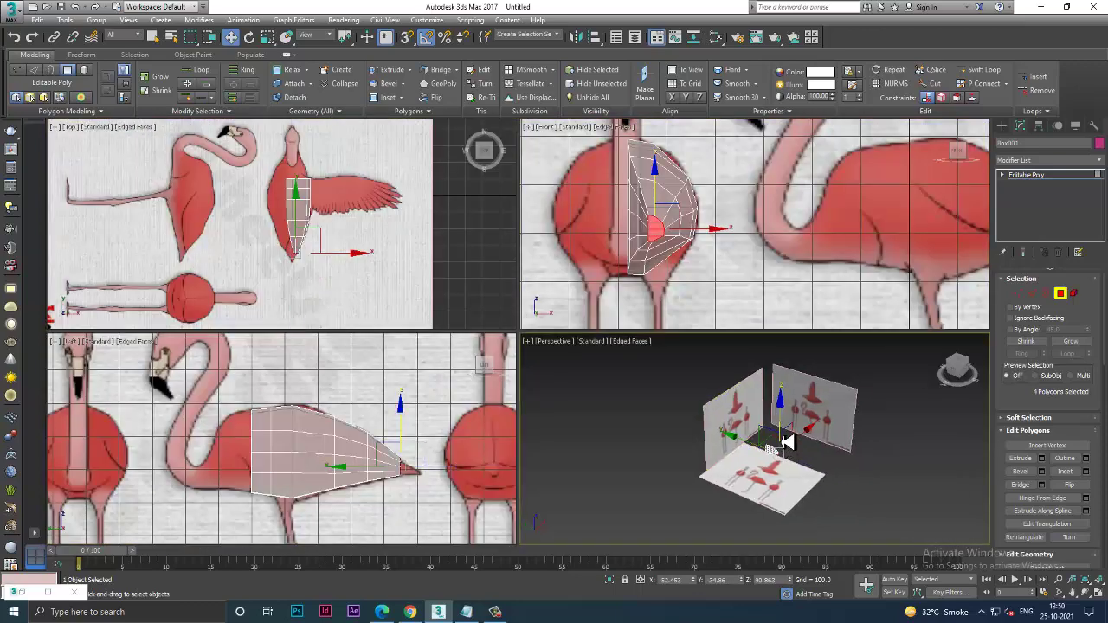
scroll(740, 267, up, 2)
key(alt+w)
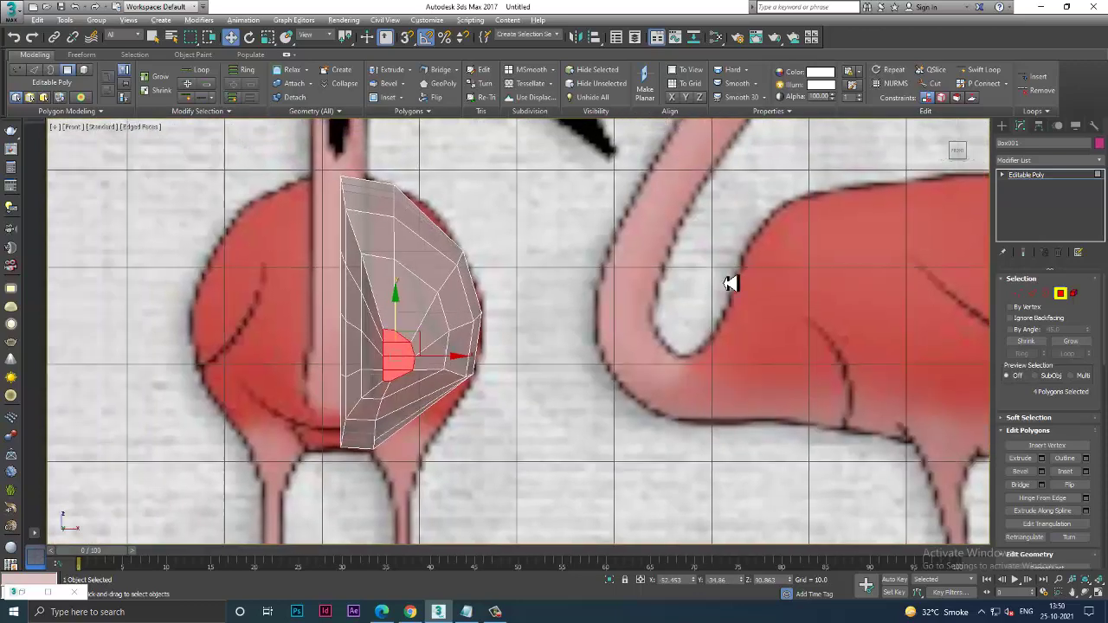
scroll(732, 280, up, 2)
scroll(650, 307, up, 2)
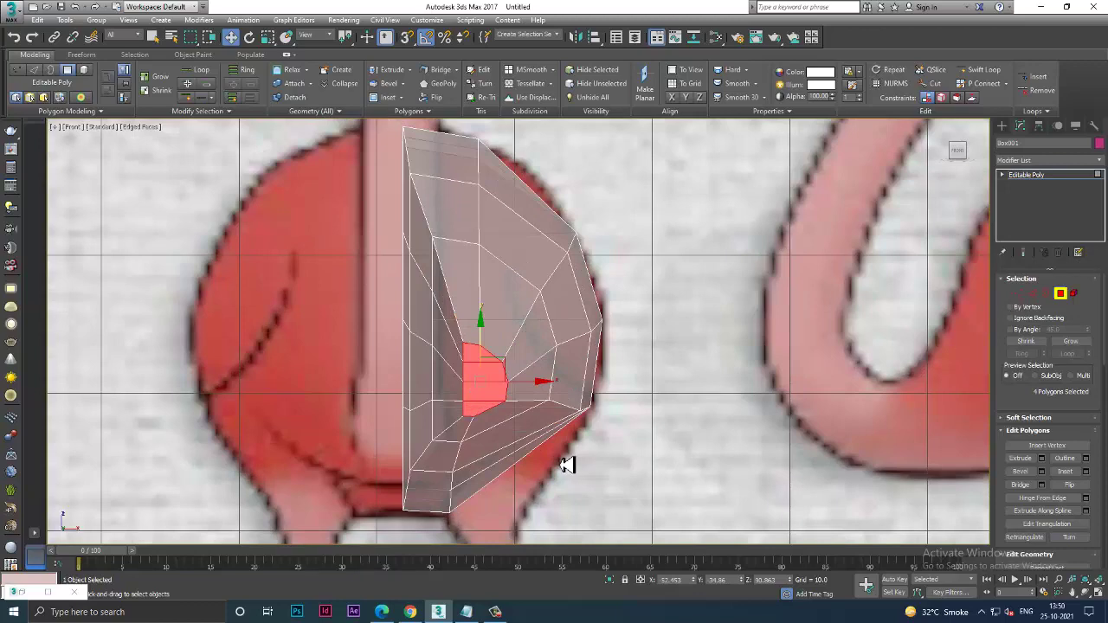
key(alt+w)
key(alt+w)
scroll(675, 411, up, 3)
scroll(554, 381, up, 3)
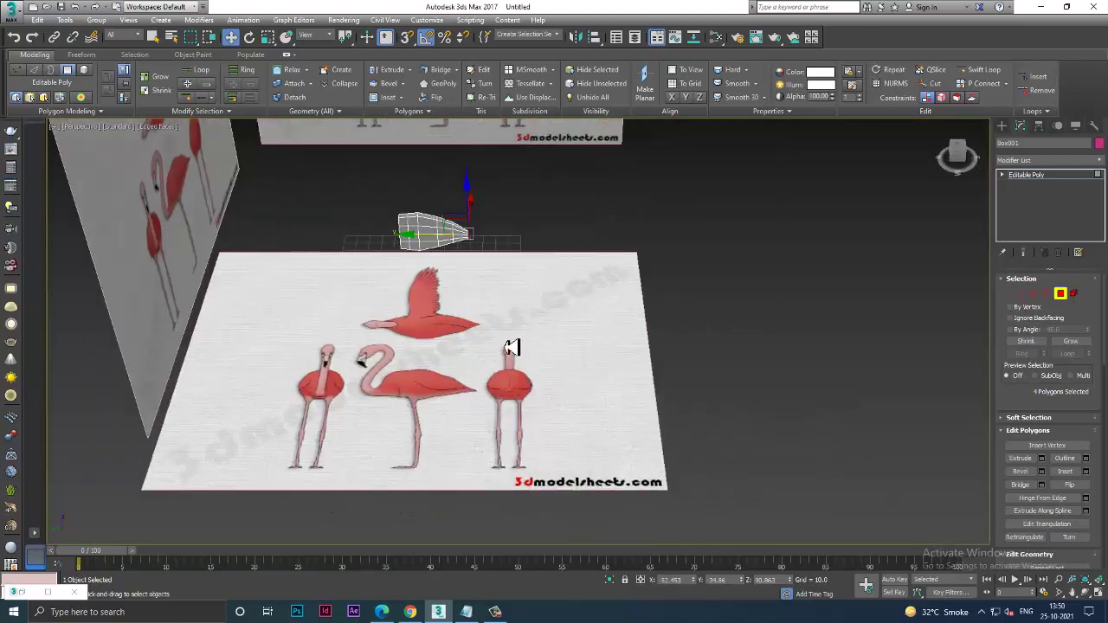
scroll(512, 347, up, 3)
Select all the polygons on the flat inner side of the half body, including the tip and lower faces.
alt+middle_drag(482, 309, 606, 495)
click(485, 356)
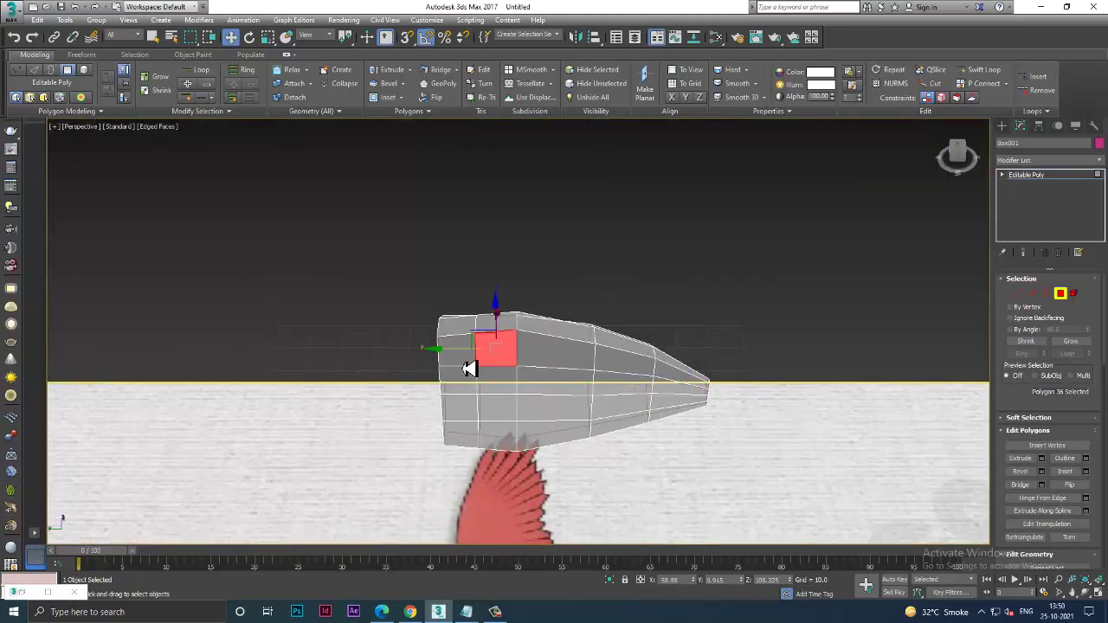
ctrl+click(459, 357)
ctrl+click(476, 381)
ctrl+click(554, 351)
ctrl+click(620, 372)
ctrl+click(680, 379)
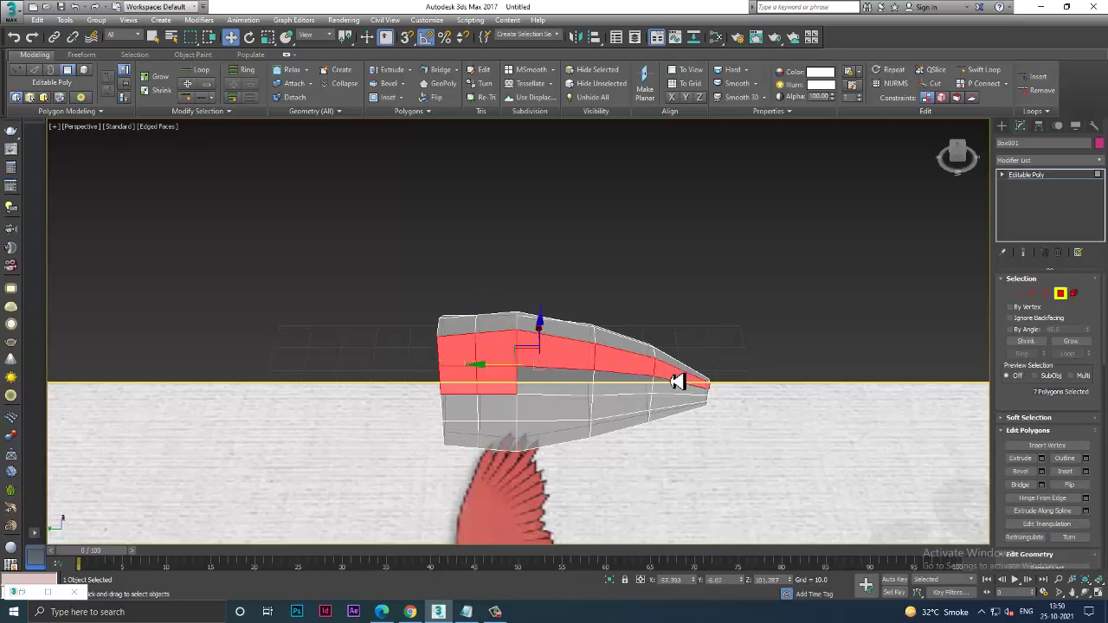
ctrl+click(676, 406)
ctrl+click(667, 421)
ctrl+click(662, 426)
ctrl+click(636, 430)
ctrl+click(625, 400)
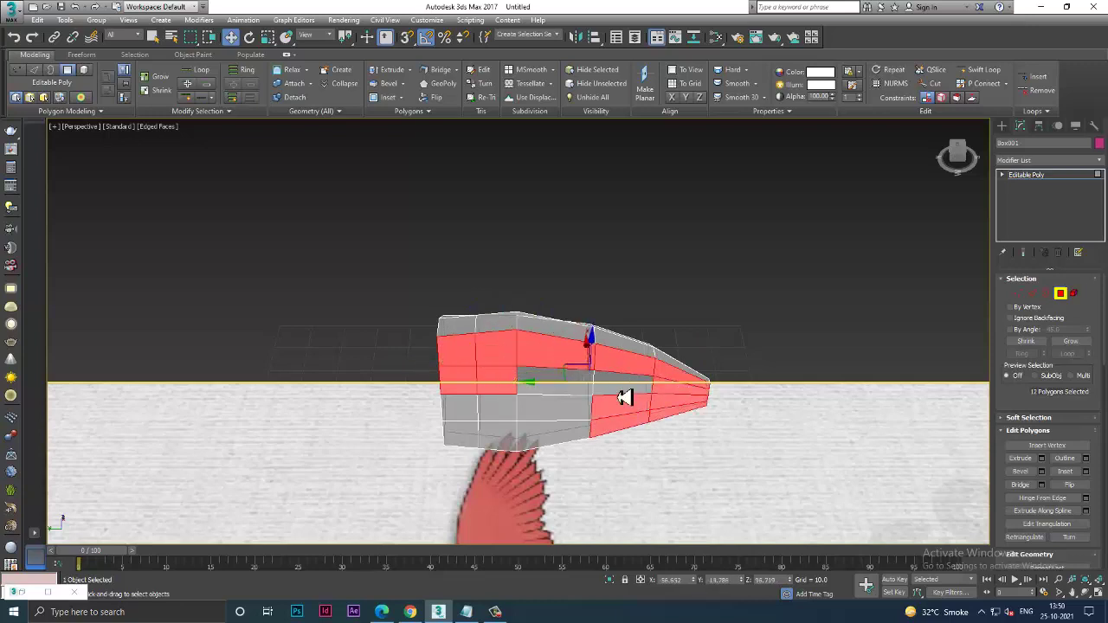
ctrl+click(554, 372)
ctrl+click(578, 390)
ctrl+click(554, 420)
ctrl+click(494, 430)
ctrl+click(497, 410)
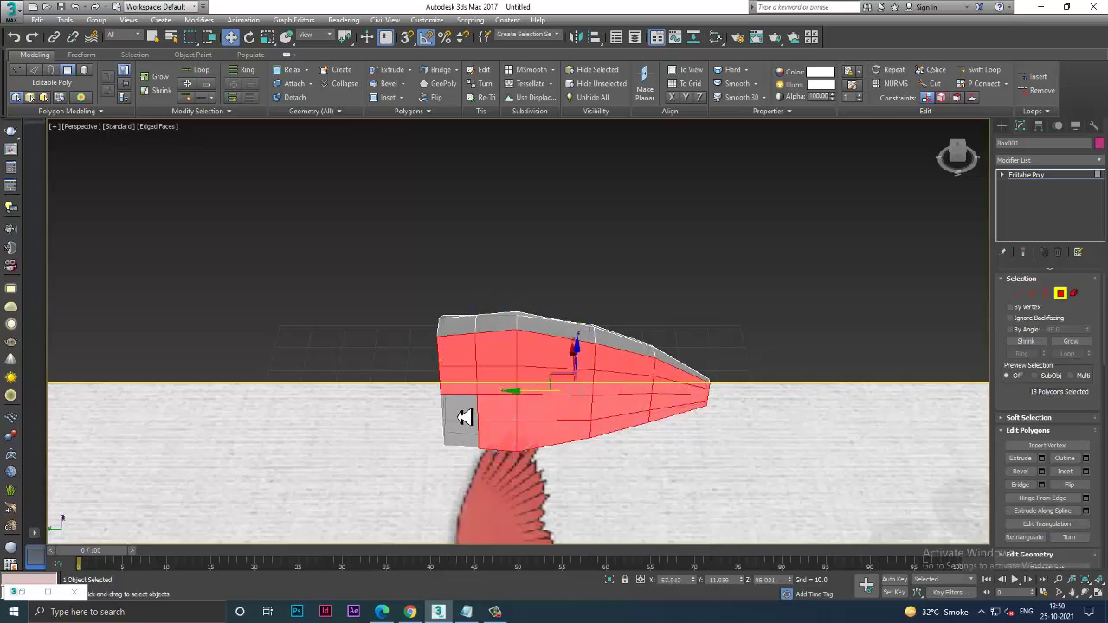
ctrl+click(460, 413)
ctrl+click(468, 434)
Delete the selected inner-side faces and orbit to look down on the opened body.
key(ctrl+d)
mouse_move(462, 438)
alt+middle_down()
mouse_move(796, 408)
mouse_move(685, 376)
mouse_move(708, 380)
alt+middle_up()
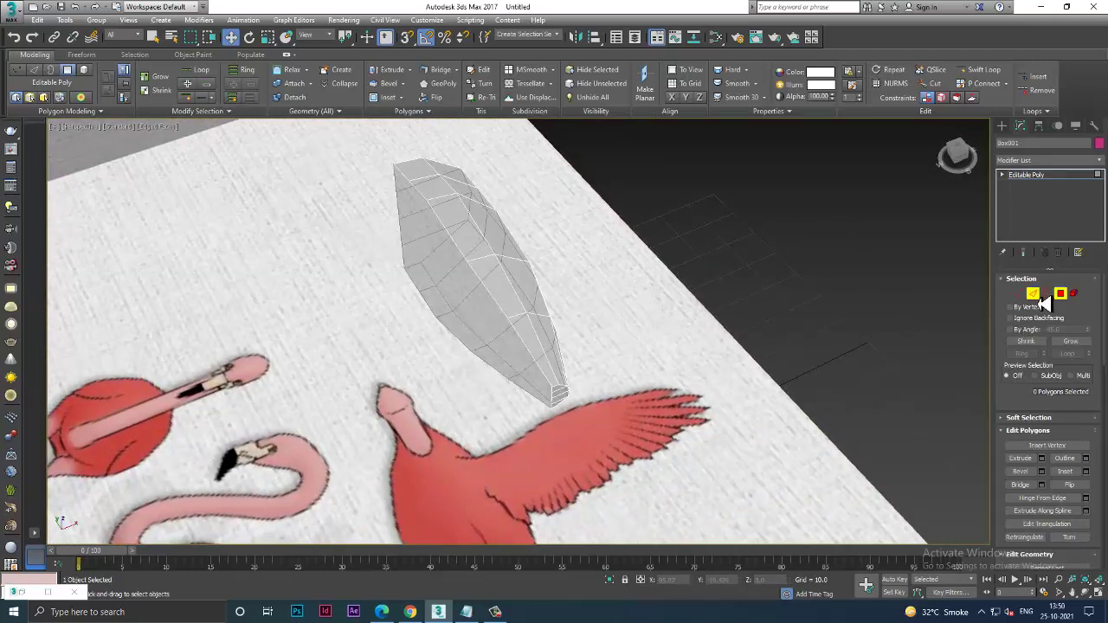
click(1033, 293)
Select the open border loop and shift it slightly left in the maximized front view.
double_click(463, 257)
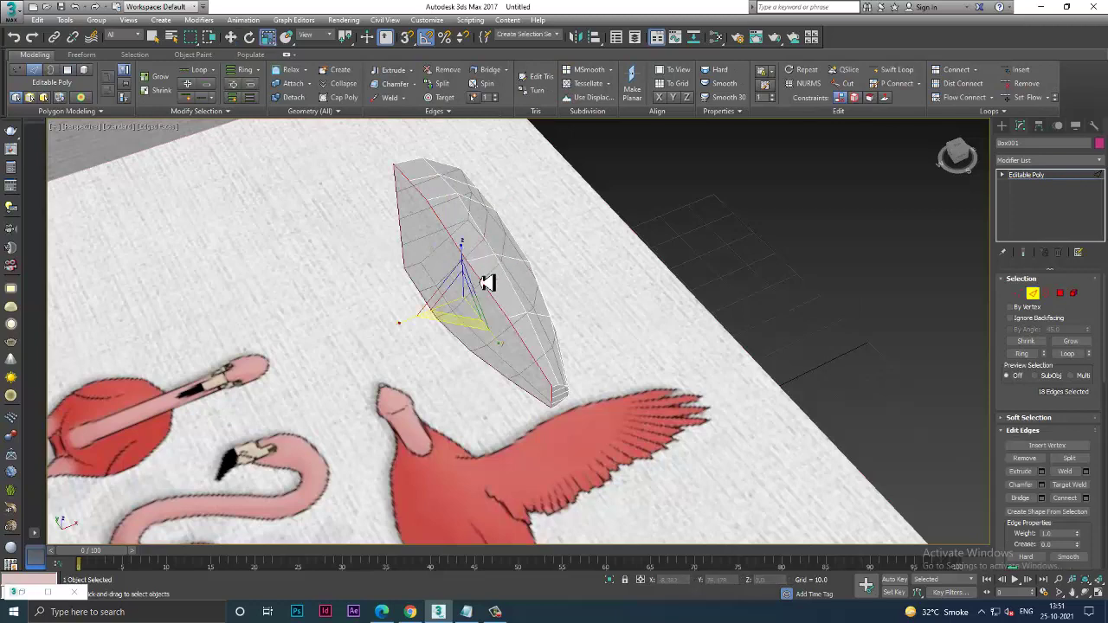
key(w)
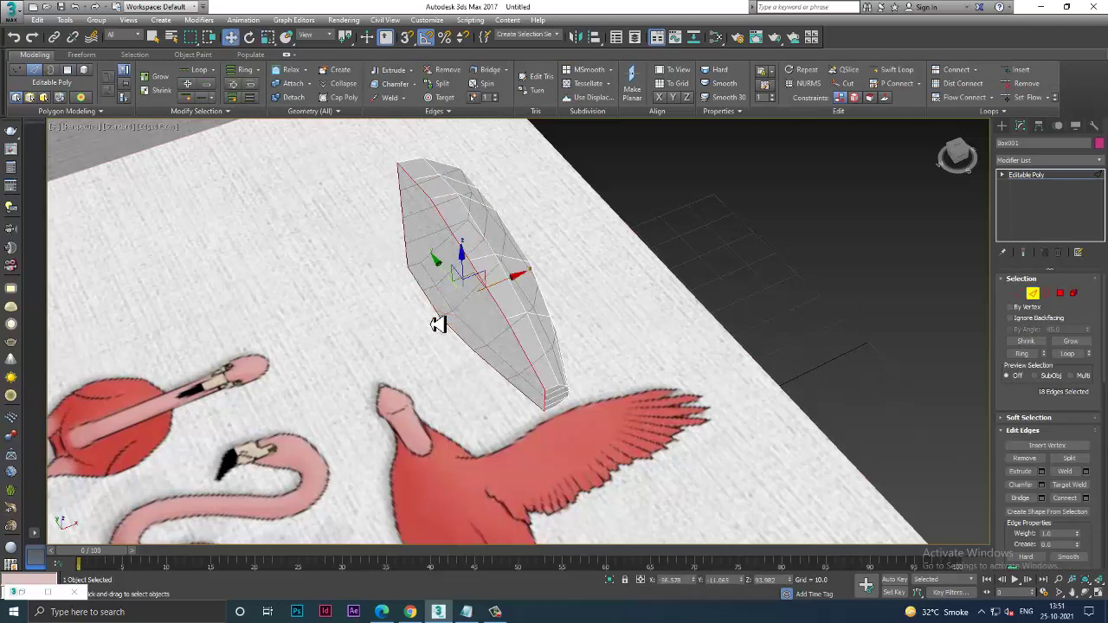
key(alt+w)
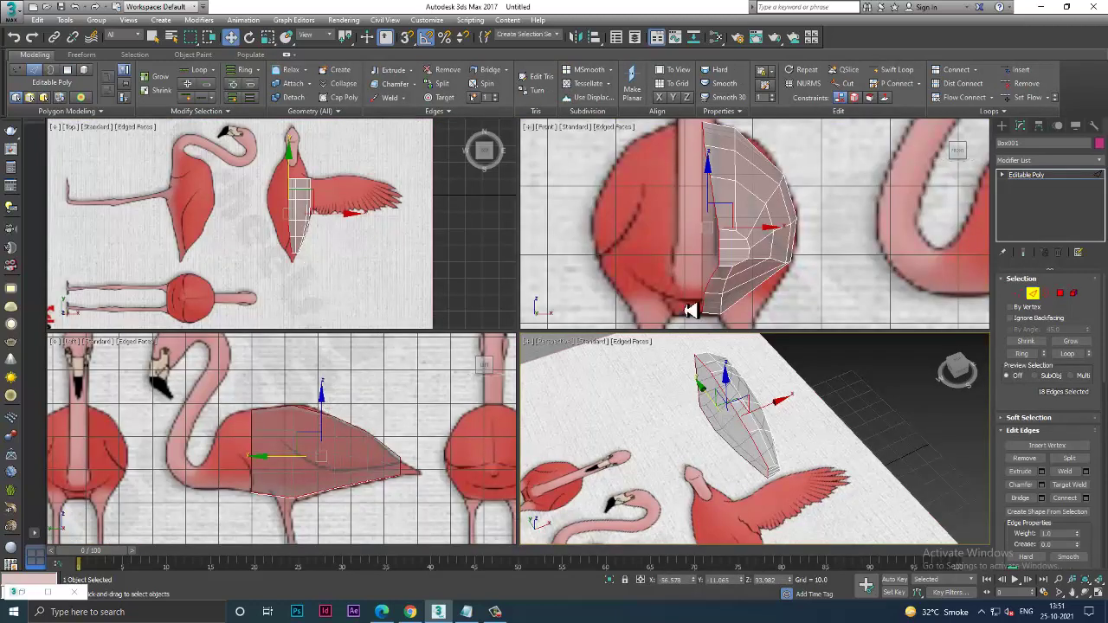
scroll(774, 217, up, 3)
key(alt+w)
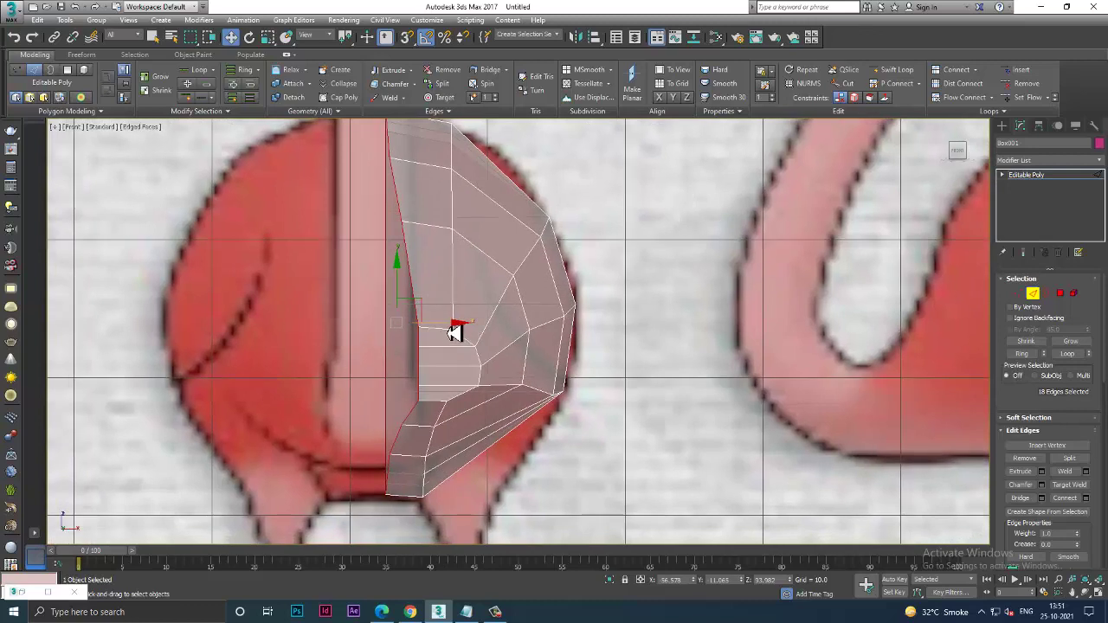
drag(456, 333, 173, 297)
Scale the border loop flat on X and move it onto the flamingo's centre line.
key(e)
key(r)
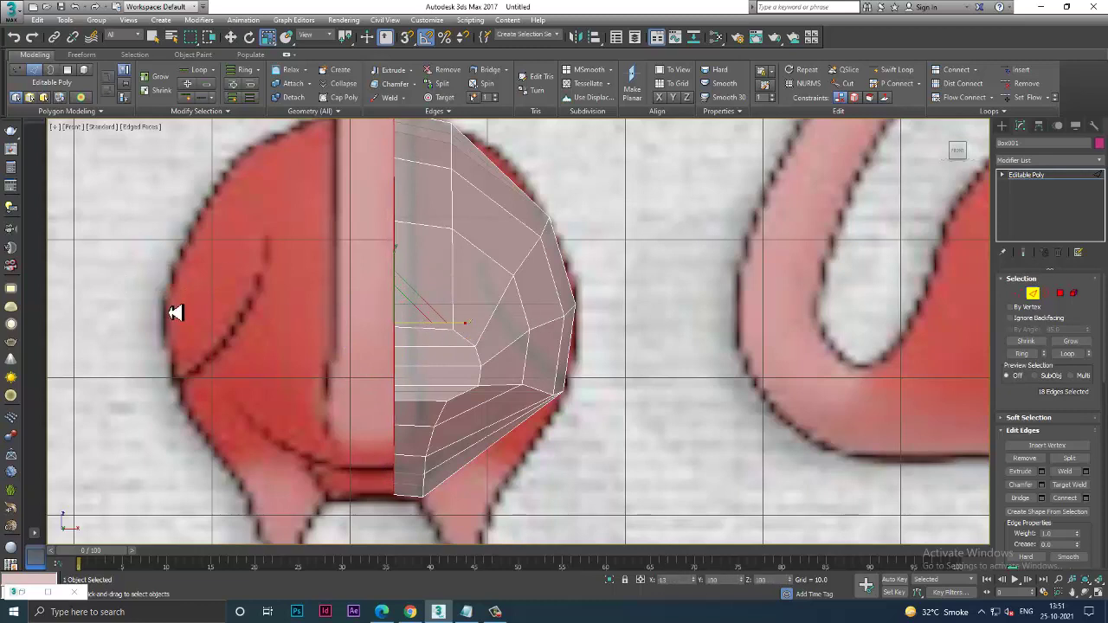
key(w)
scroll(484, 354, down, 1)
scroll(500, 370, down, 2)
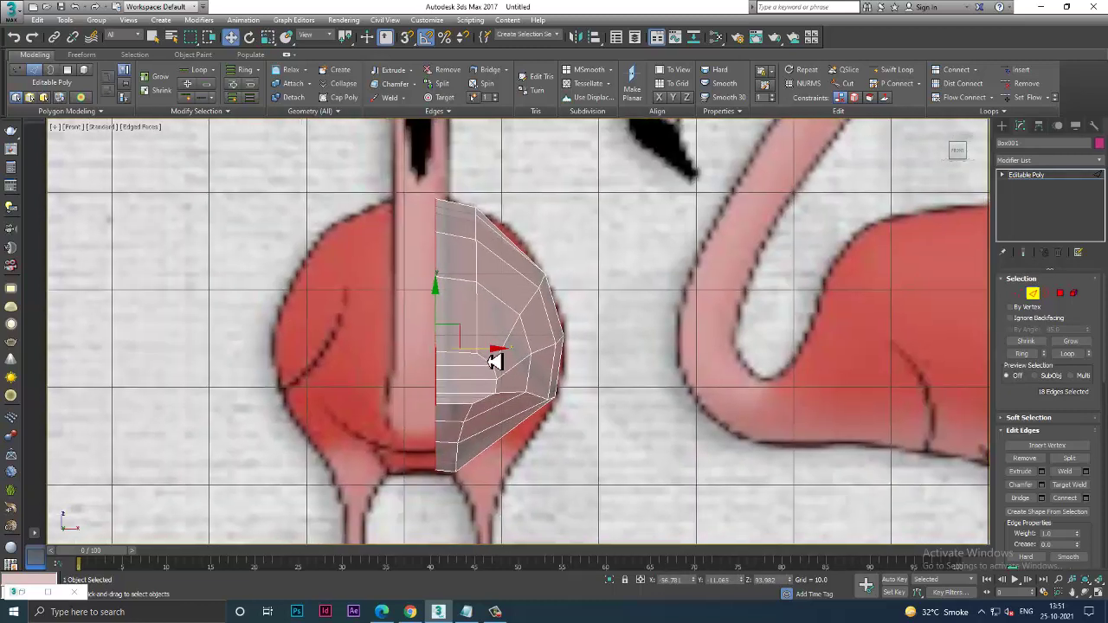
drag(495, 360, 485, 358)
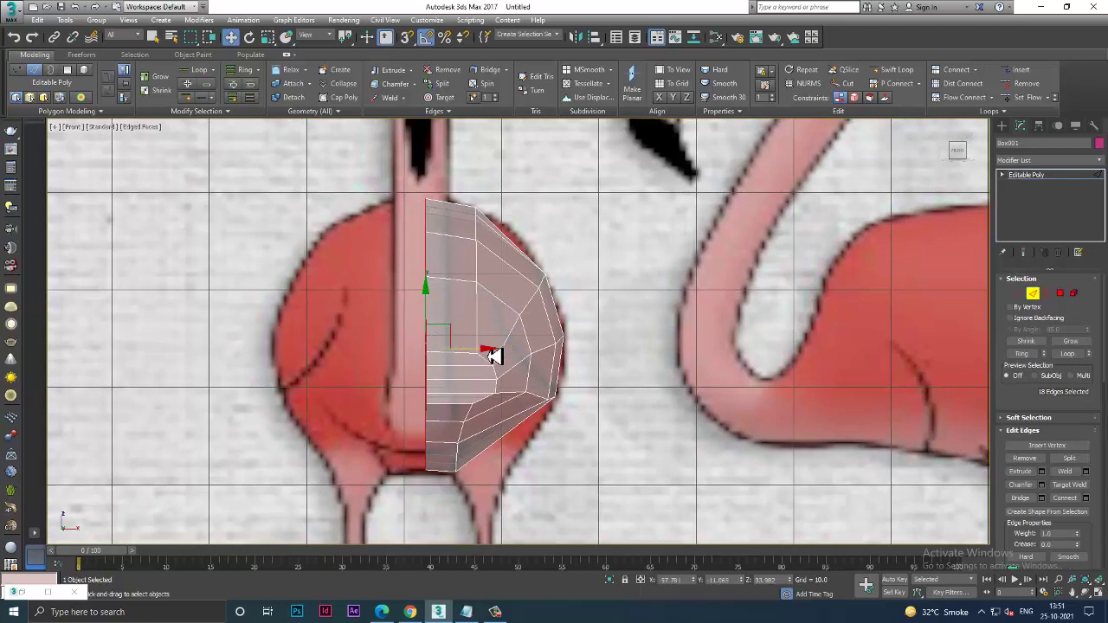
scroll(498, 329, up, 2)
scroll(524, 260, up, 1)
scroll(528, 247, up, 1)
Move the top and upper outer vertices outward to fit the front-view chest outline.
key(1)
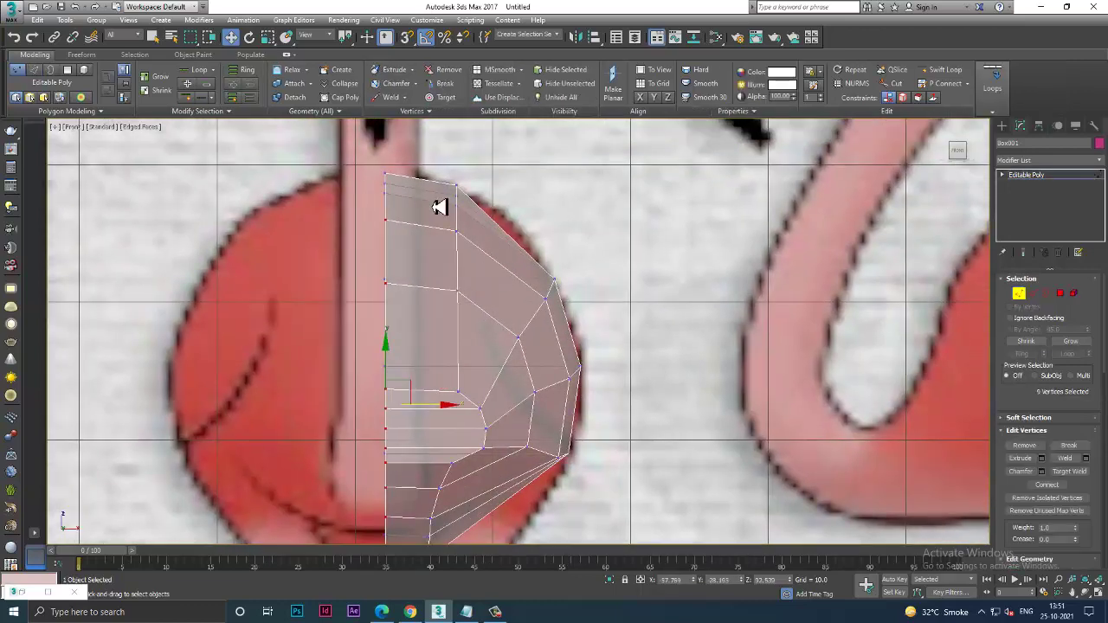
drag(420, 158, 487, 262)
drag(478, 185, 494, 197)
ctrl+drag(557, 310, 558, 312)
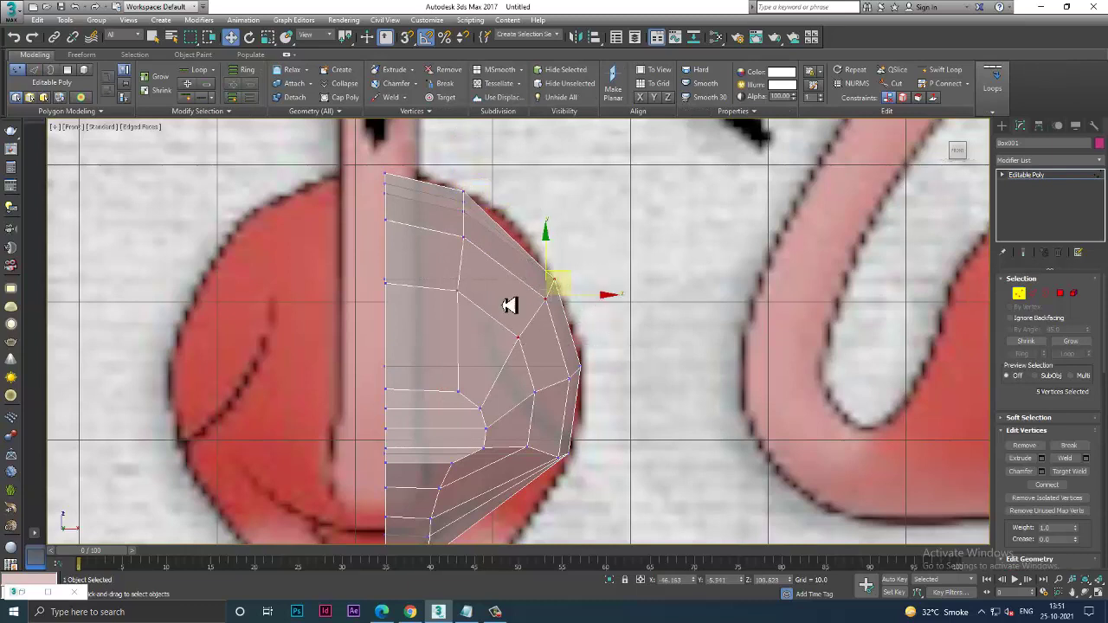
drag(490, 256, 546, 313)
drag(586, 361, 578, 351)
drag(559, 279, 552, 274)
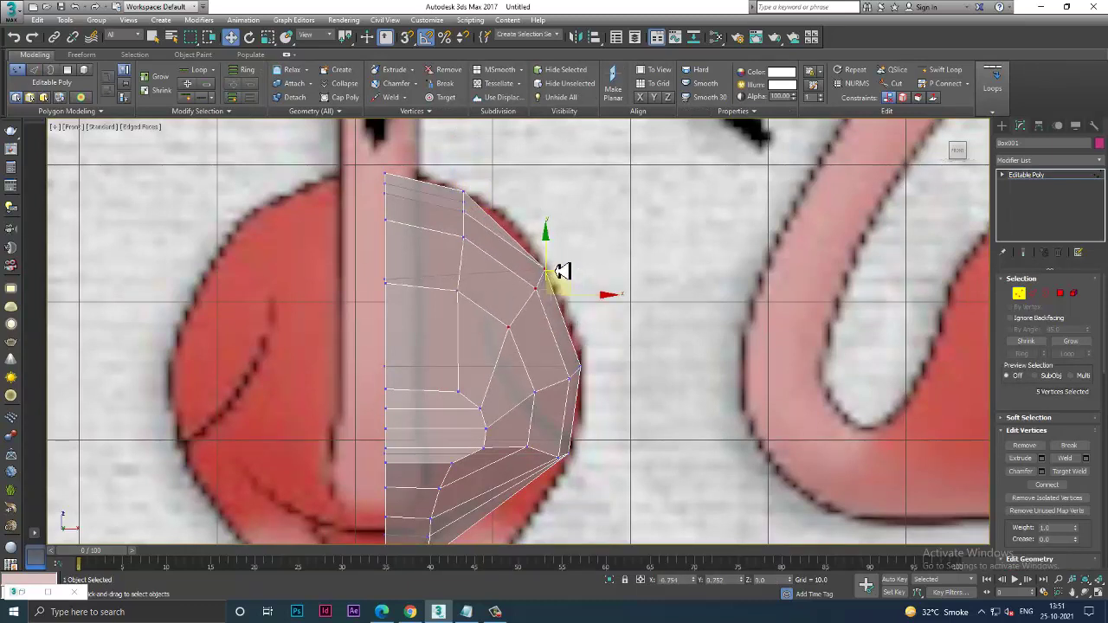
Adjust the right-edge and lower-right vertices to follow the round body outline.
click(576, 371)
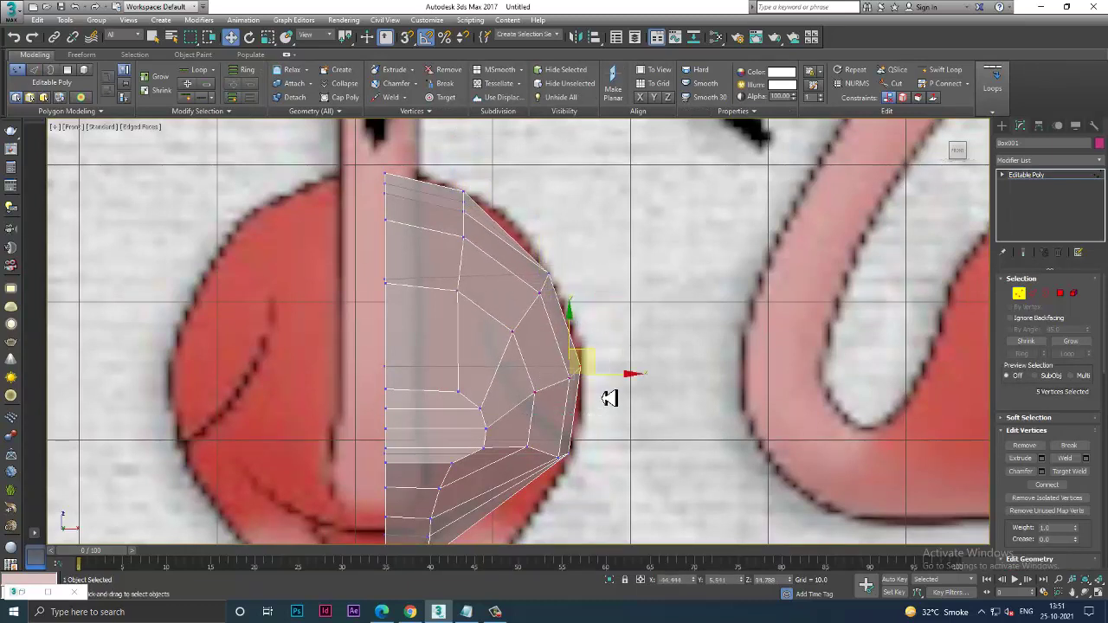
drag(629, 379, 621, 385)
middle_drag(621, 386, 564, 285)
scroll(505, 349, up, 2)
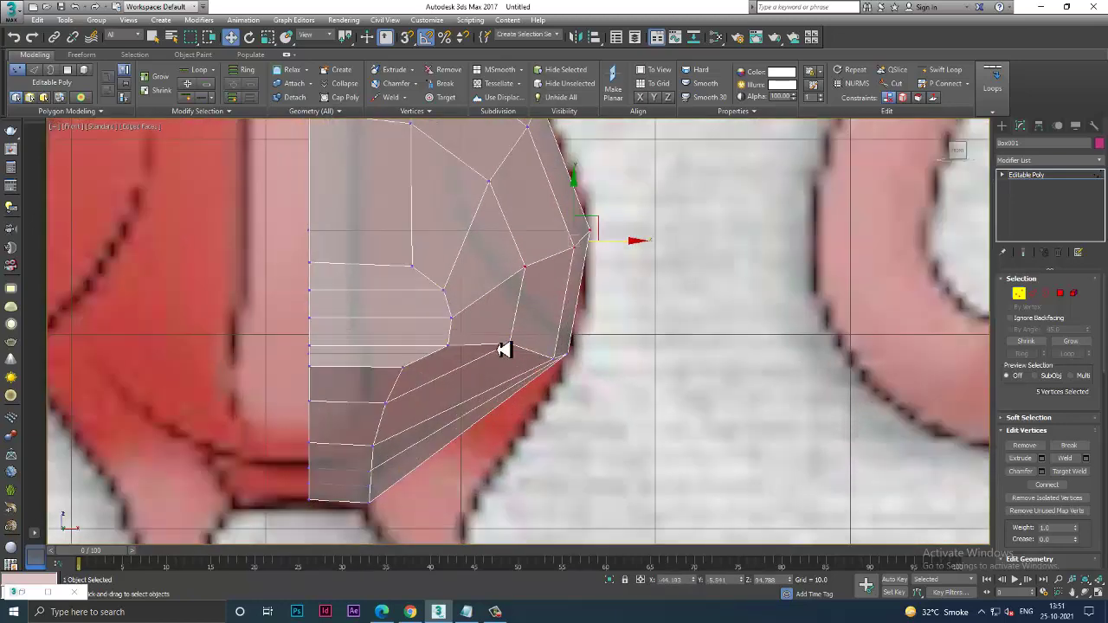
drag(614, 404, 609, 399)
drag(568, 340, 561, 341)
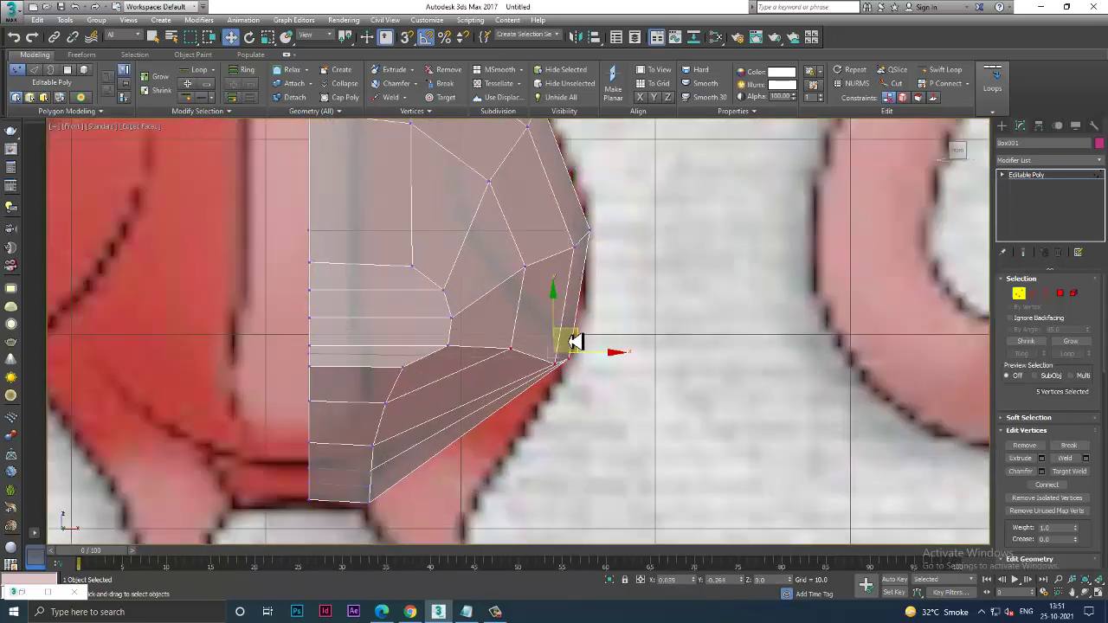
scroll(667, 388, down, 5)
Orbit around the body mesh in the maximized perspective view to check its shape.
key(alt+w)
middle_click(601, 403)
key(alt+w)
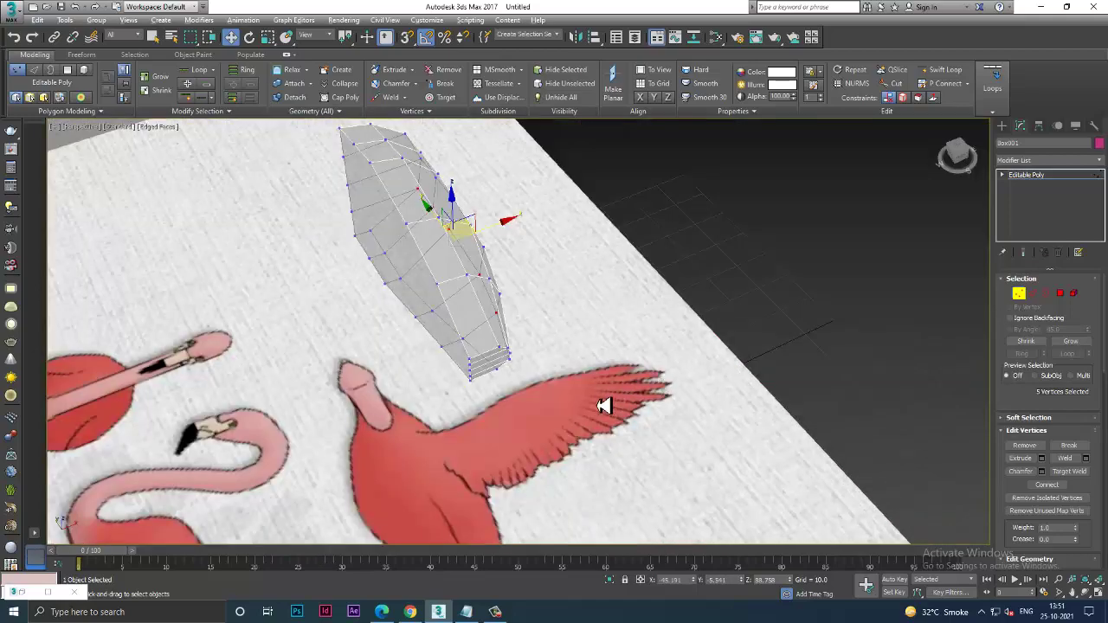
scroll(444, 351, up, 3)
mouse_move(444, 352)
alt+middle_down()
mouse_move(383, 329)
mouse_move(450, 353)
mouse_move(596, 376)
mouse_move(677, 351)
mouse_move(663, 356)
alt+middle_up()
Maximize the Left view and make the mesh see-through with Alt+X.
key(alt+w)
middle_click(446, 408)
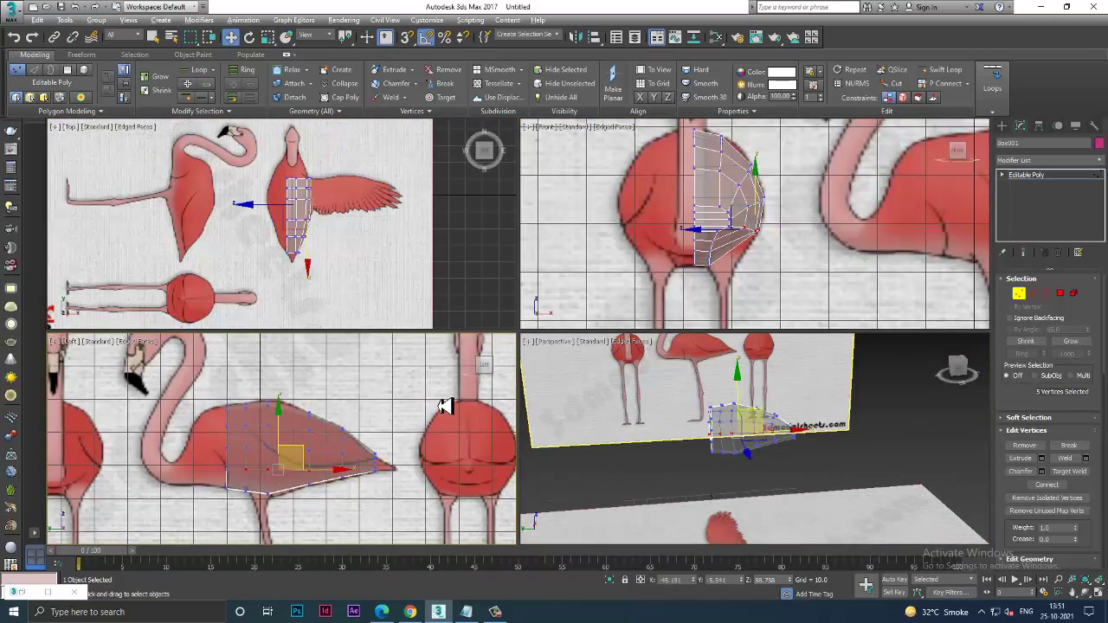
key(alt+w)
key(alt+x)
middle_drag(567, 368, 564, 377)
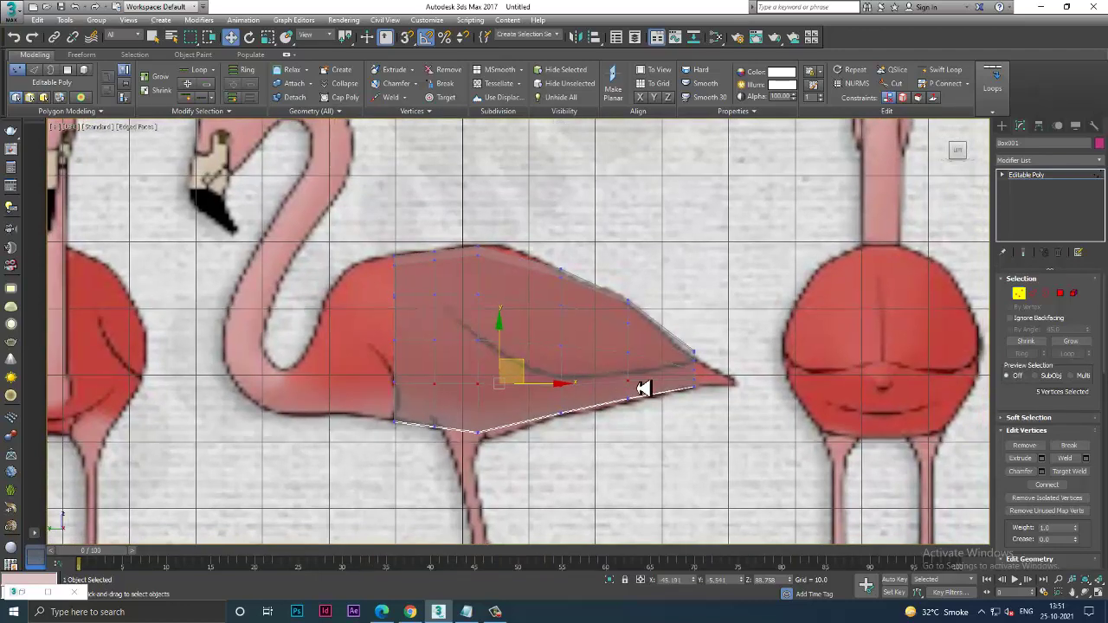
Maximize and zoom into the top view, then select the body's bottom-left vertex.
click(1044, 178)
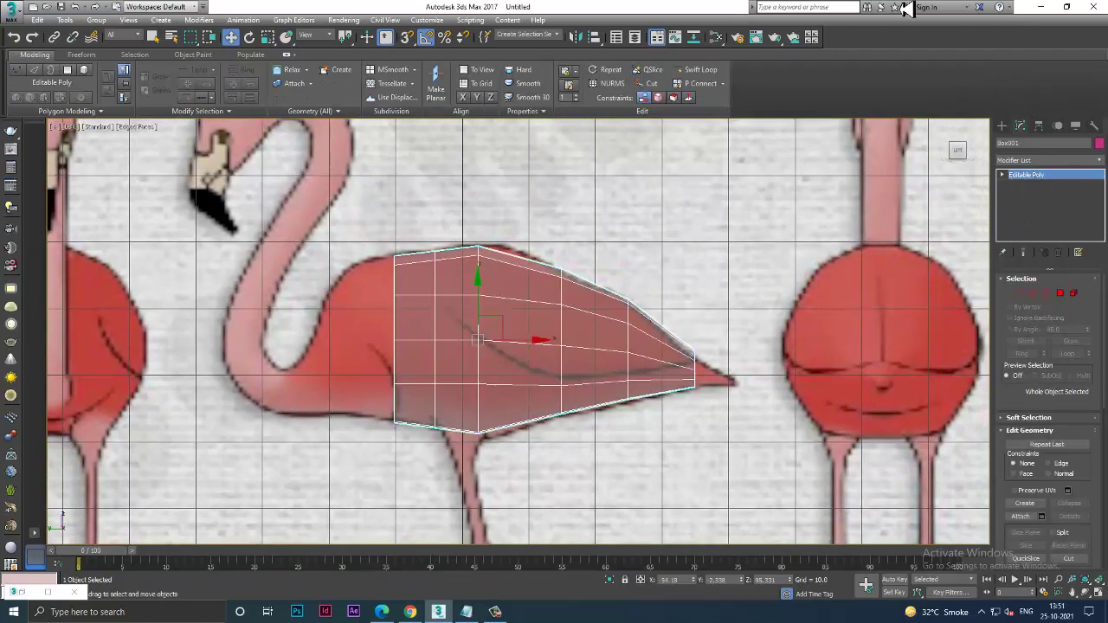
scroll(658, 312, down, 1)
scroll(624, 308, down, 2)
scroll(598, 299, down, 1)
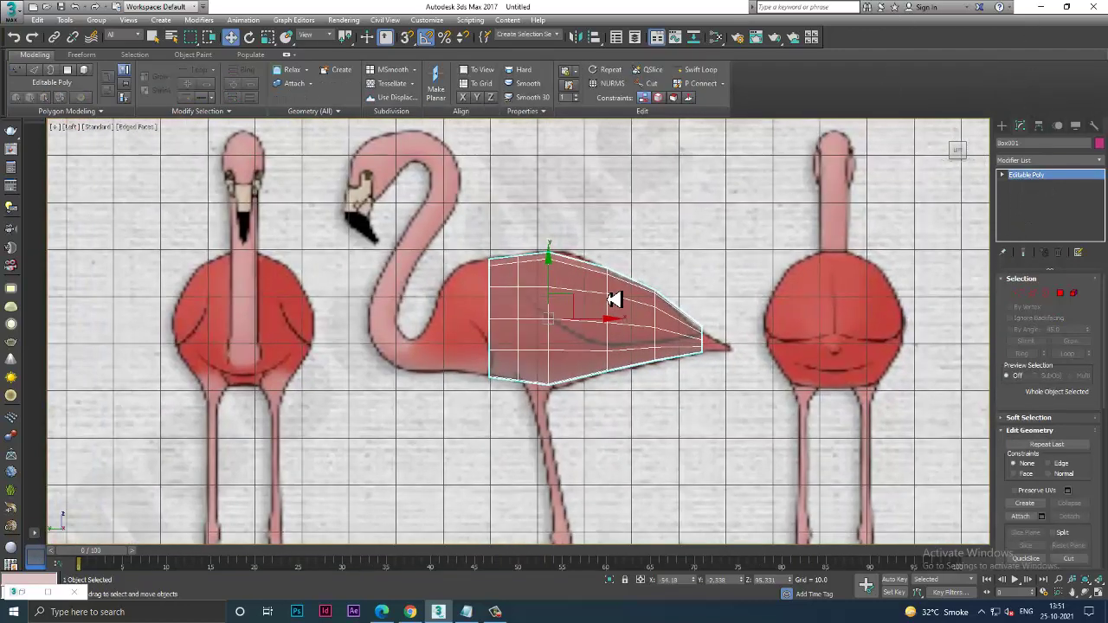
scroll(593, 354, up, 1)
scroll(594, 351, up, 3)
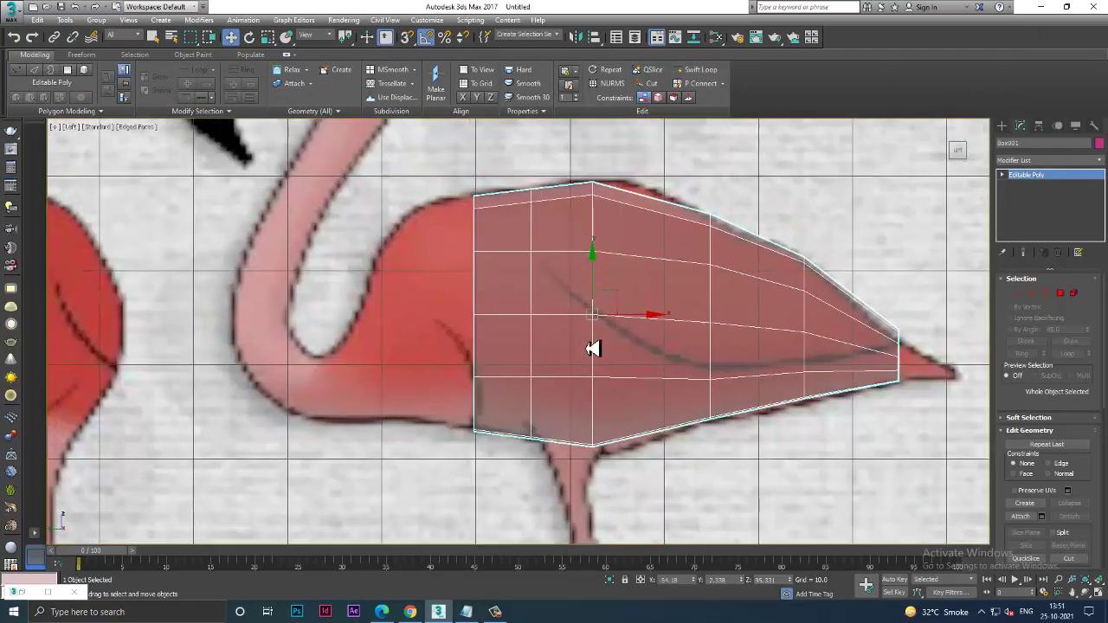
scroll(594, 351, up, 1)
key(alt+w)
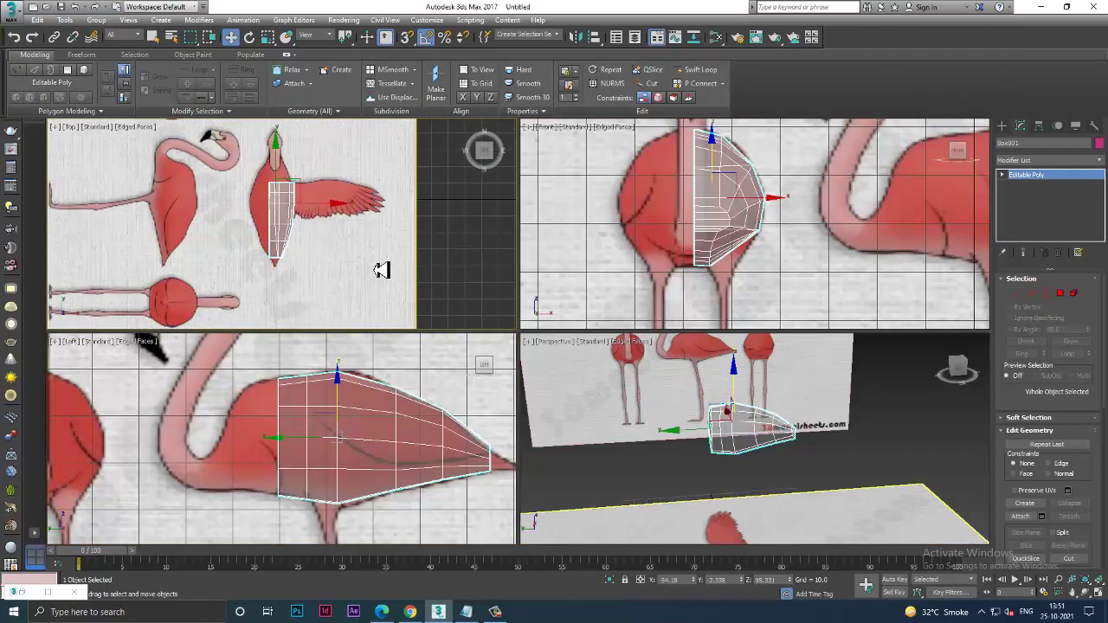
key(alt+w)
scroll(485, 295, up, 2)
scroll(537, 329, up, 1)
scroll(532, 342, up, 1)
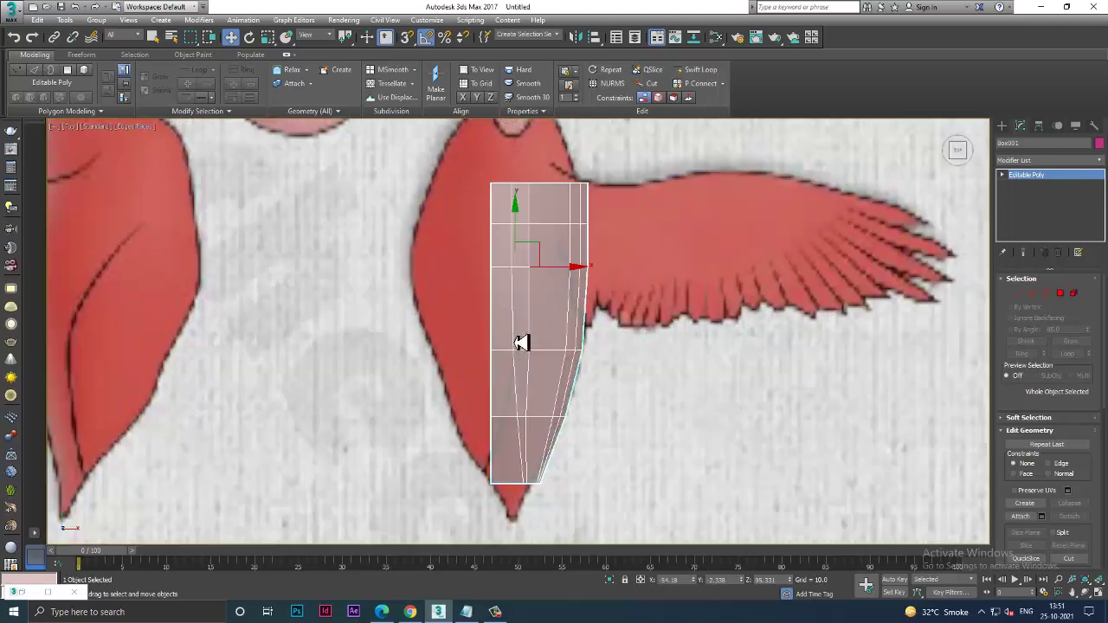
scroll(524, 355, up, 2)
key(1)
drag(459, 364, 502, 396)
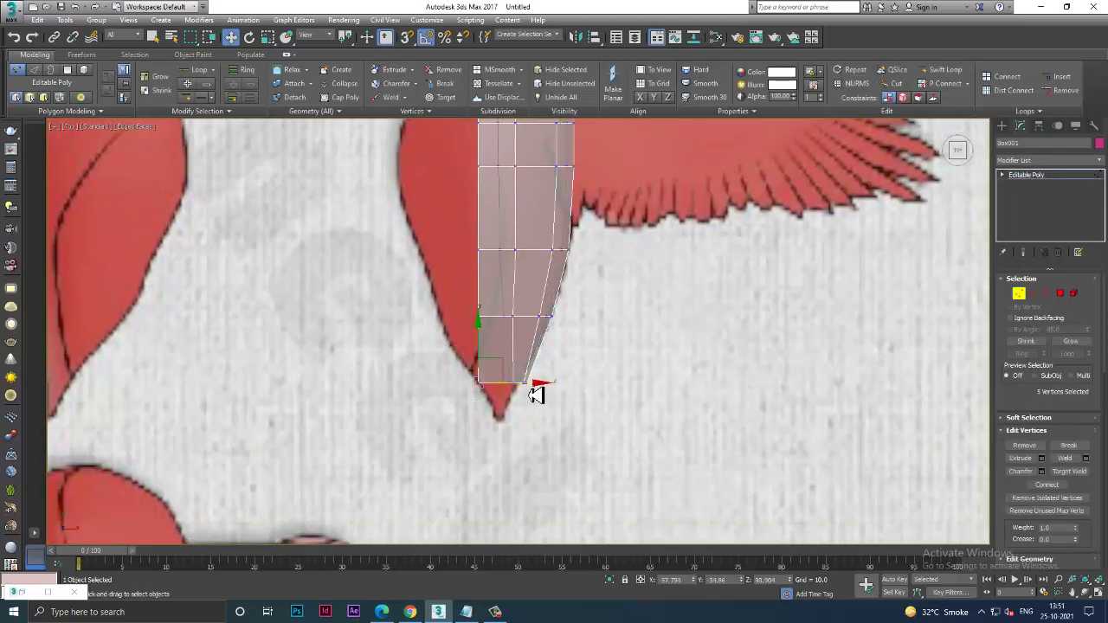
Select the lower vertex rows and shift the left edges inward to fit the outline.
scroll(528, 391, down, 1)
scroll(480, 260, down, 2)
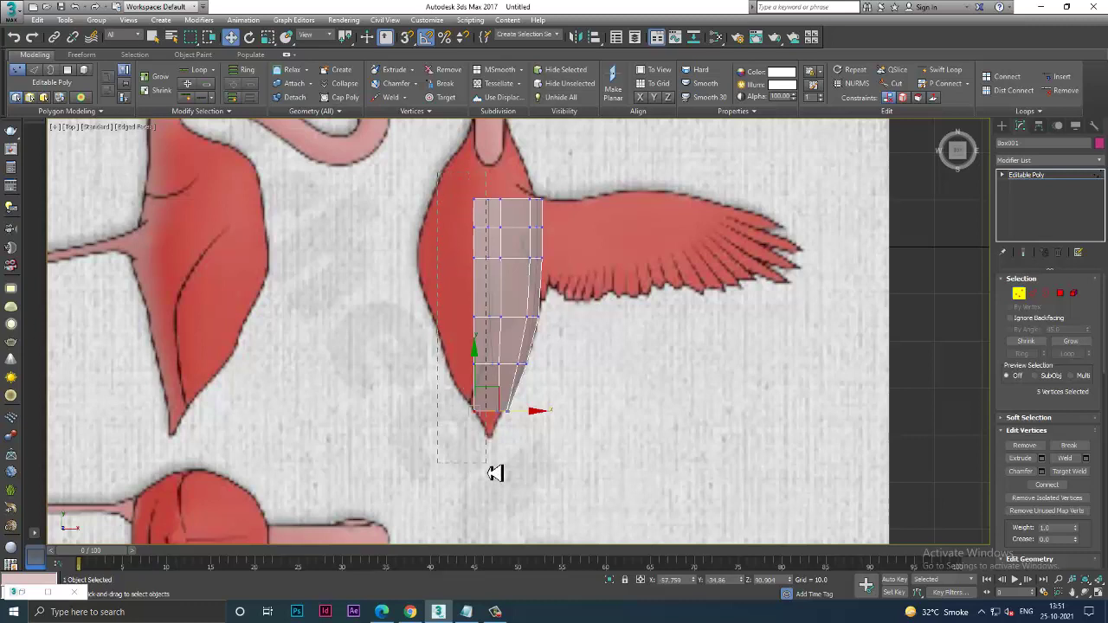
drag(495, 473, 496, 472)
key(2)
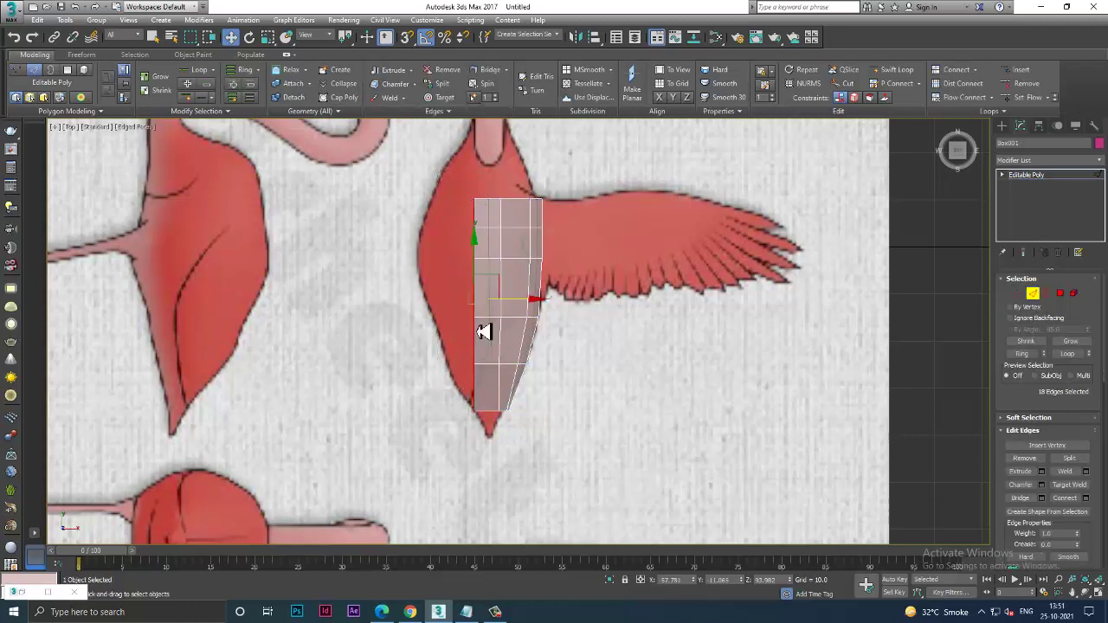
key(w)
drag(514, 304, 528, 304)
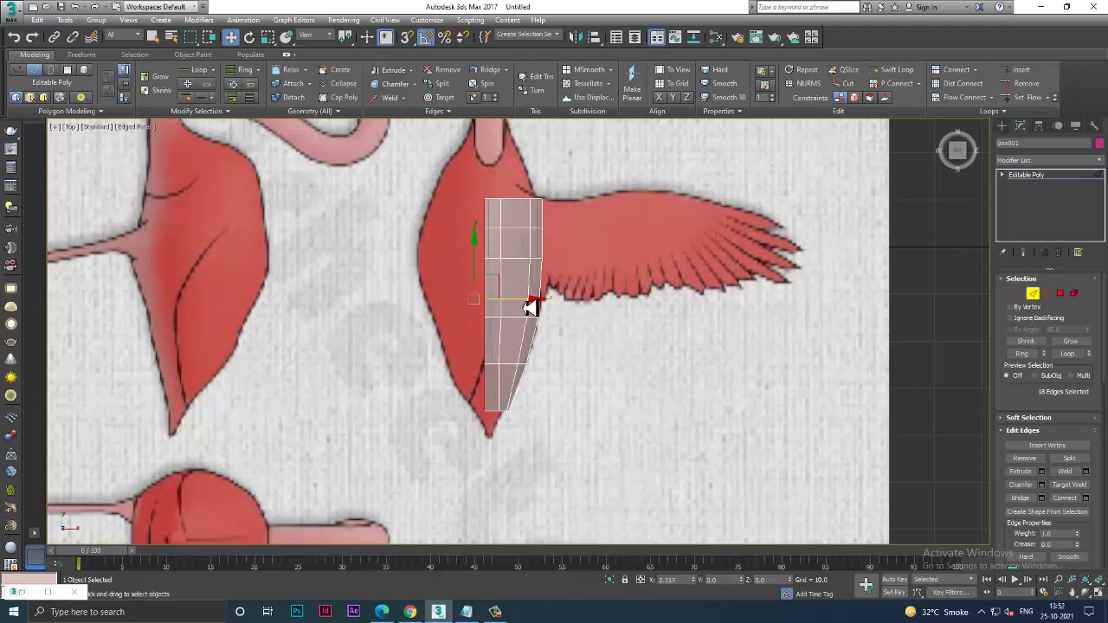
scroll(531, 307, up, 3)
scroll(500, 373, up, 1)
Work up the vertex rows to the wing line and top row, matching the top-view outline.
key(1)
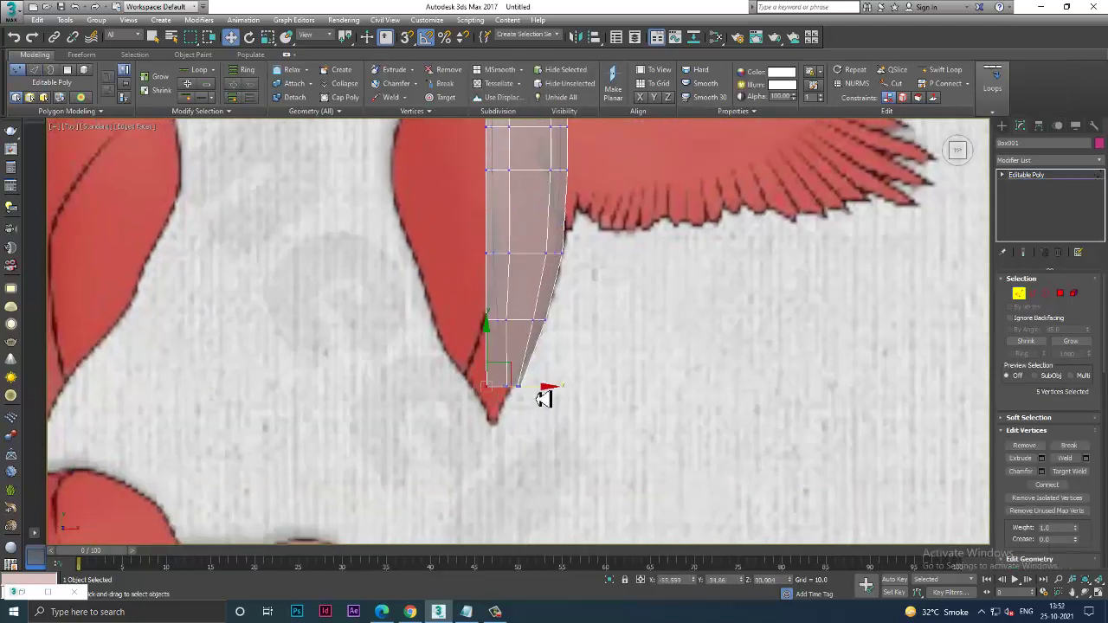
middle_drag(549, 390, 549, 415)
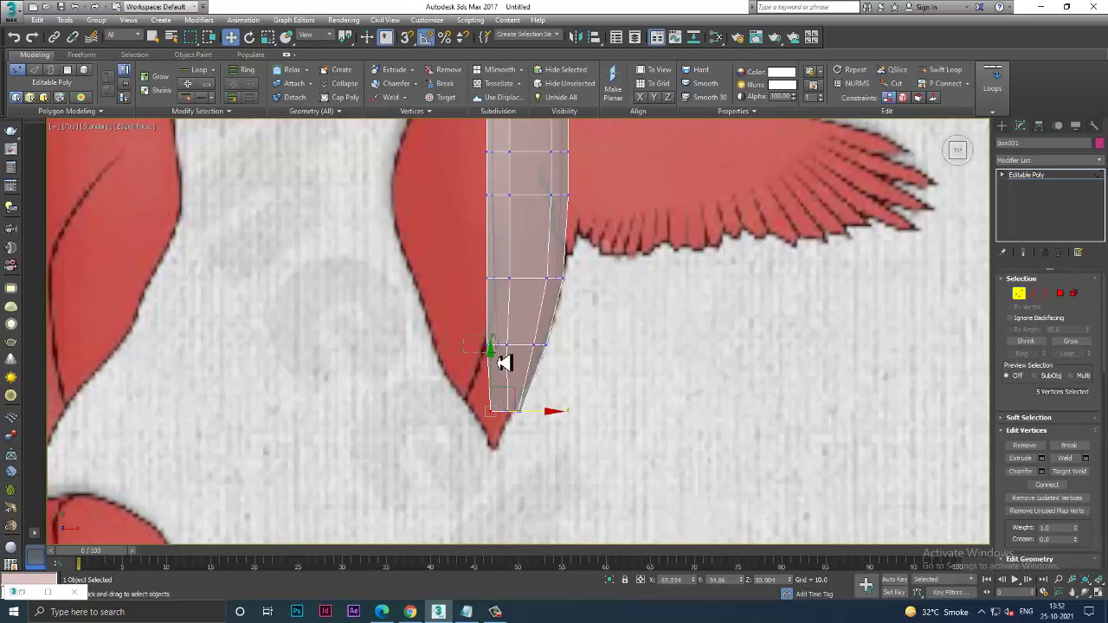
drag(504, 364, 539, 342)
middle_drag(538, 353, 446, 358)
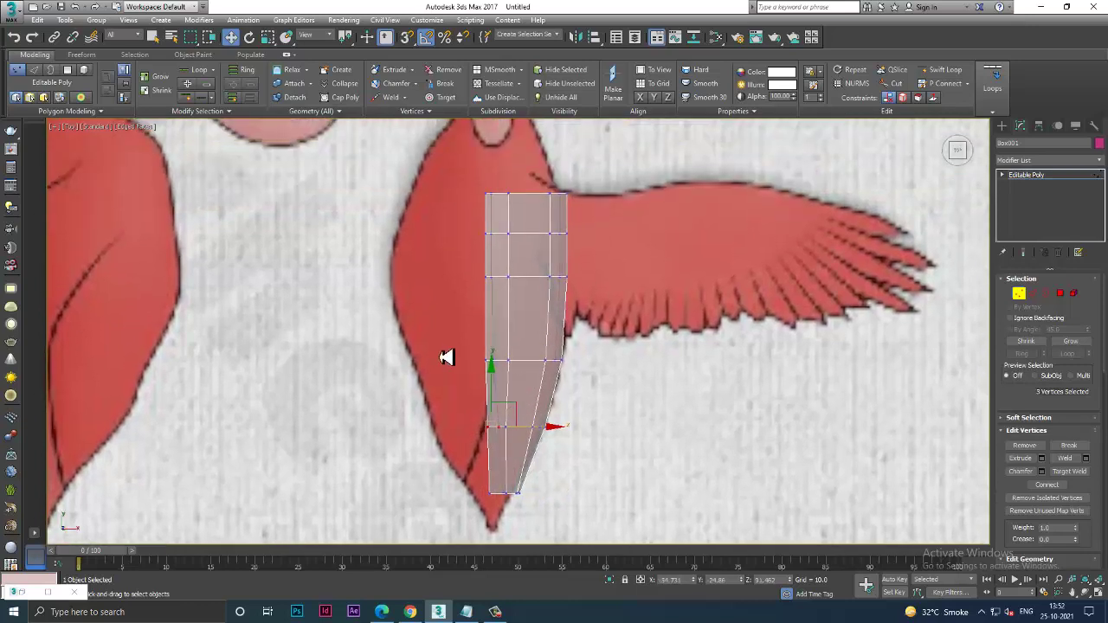
drag(507, 383, 543, 365)
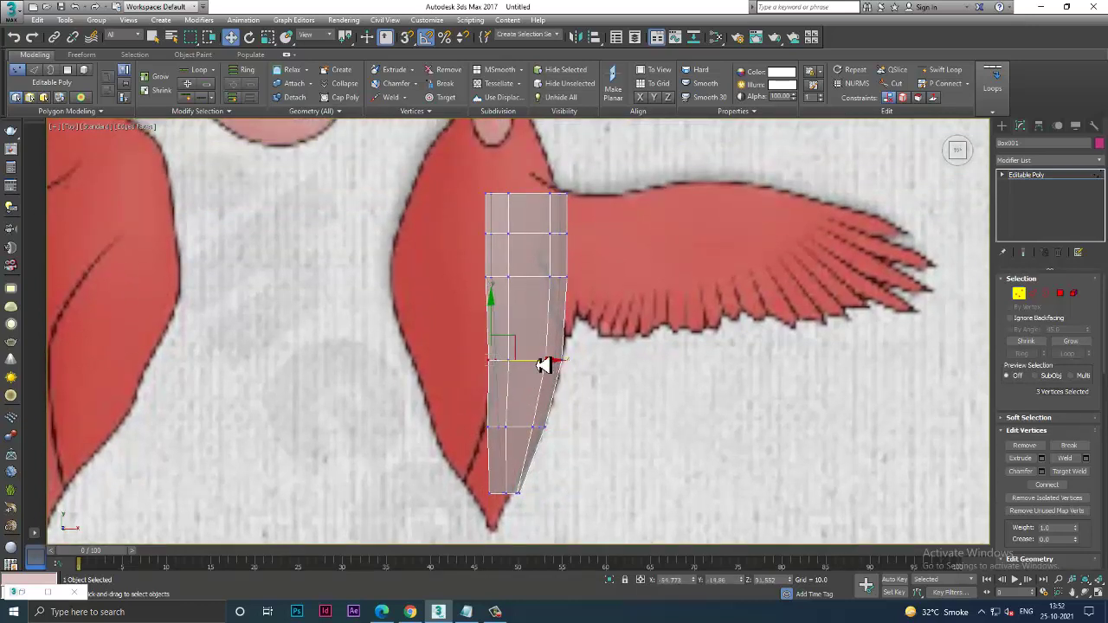
drag(501, 298, 523, 290)
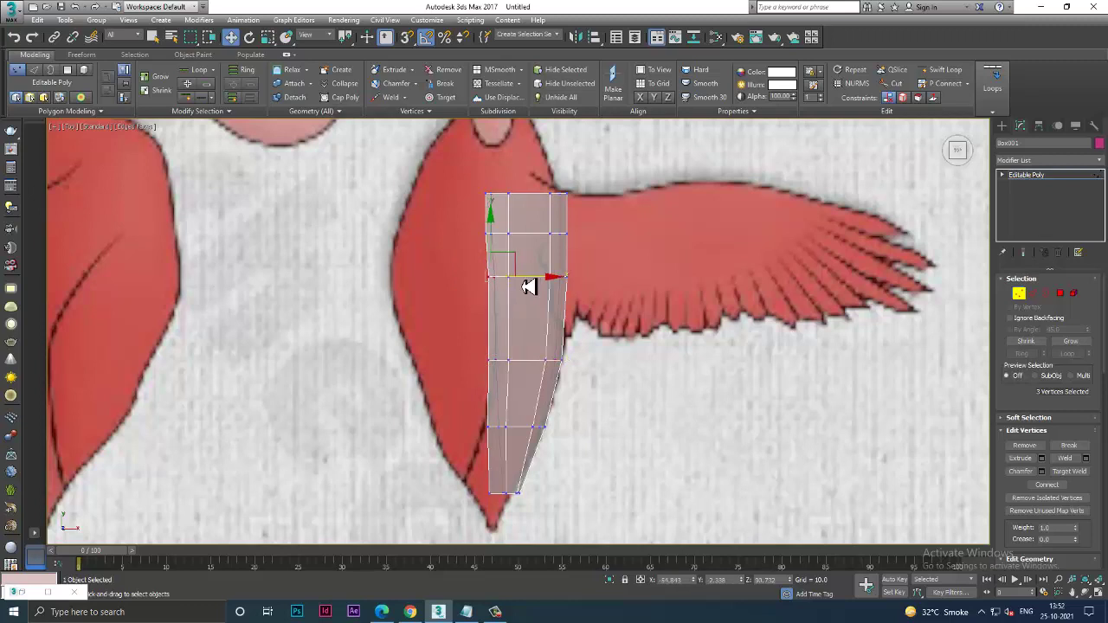
middle_drag(527, 286, 528, 341)
drag(502, 293, 552, 266)
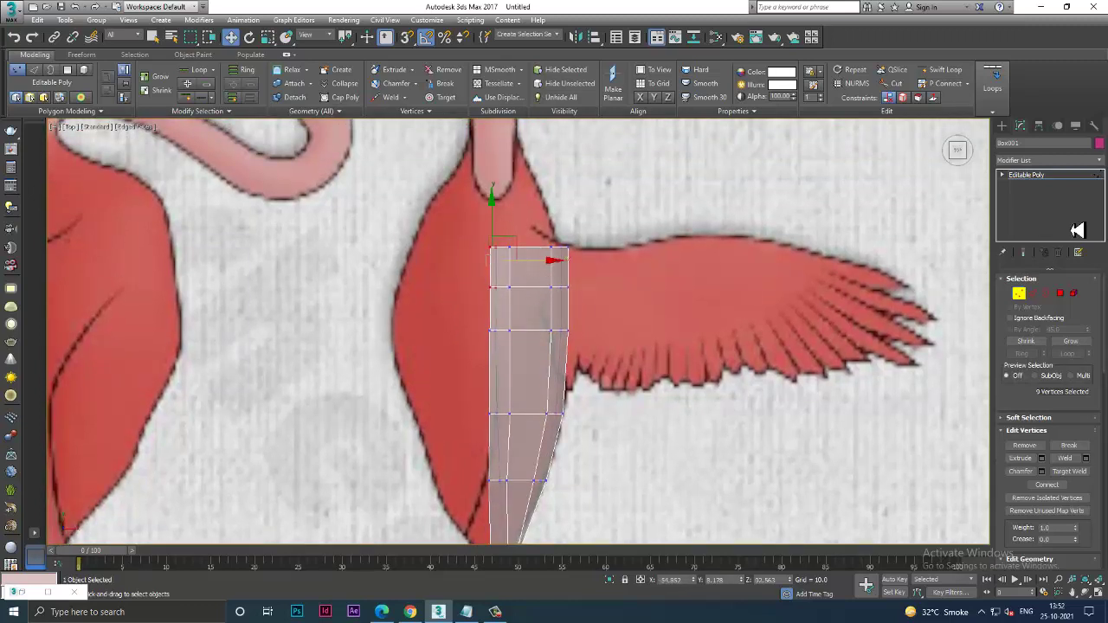
click(1062, 294)
key(alt+w)
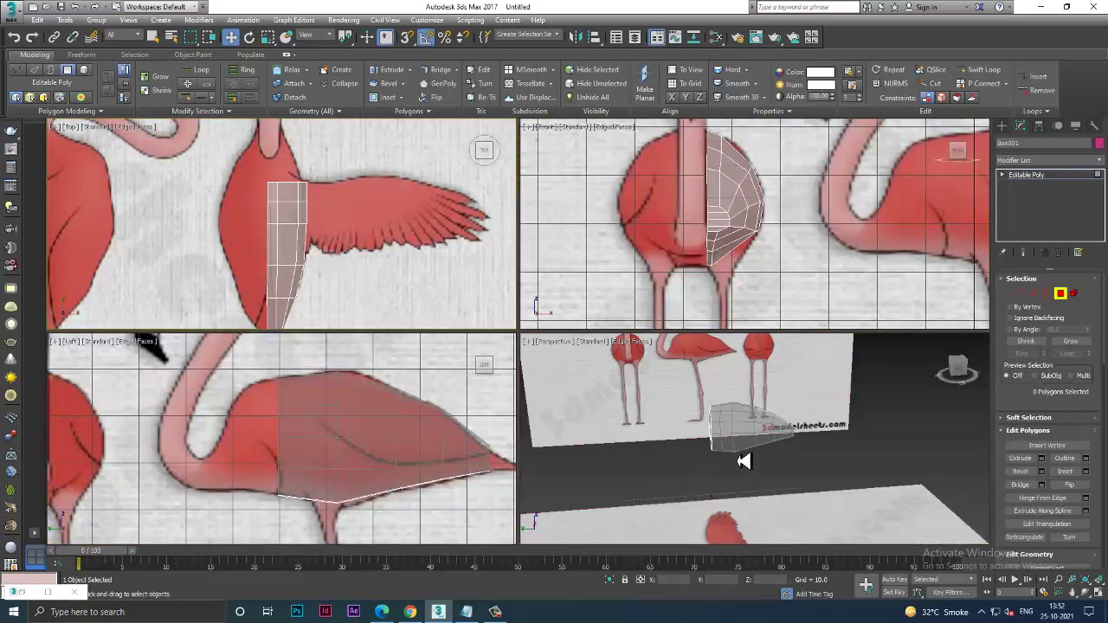
Select the four front-end polygons and extrude them 10.0 forward toward the neck.
click(316, 453)
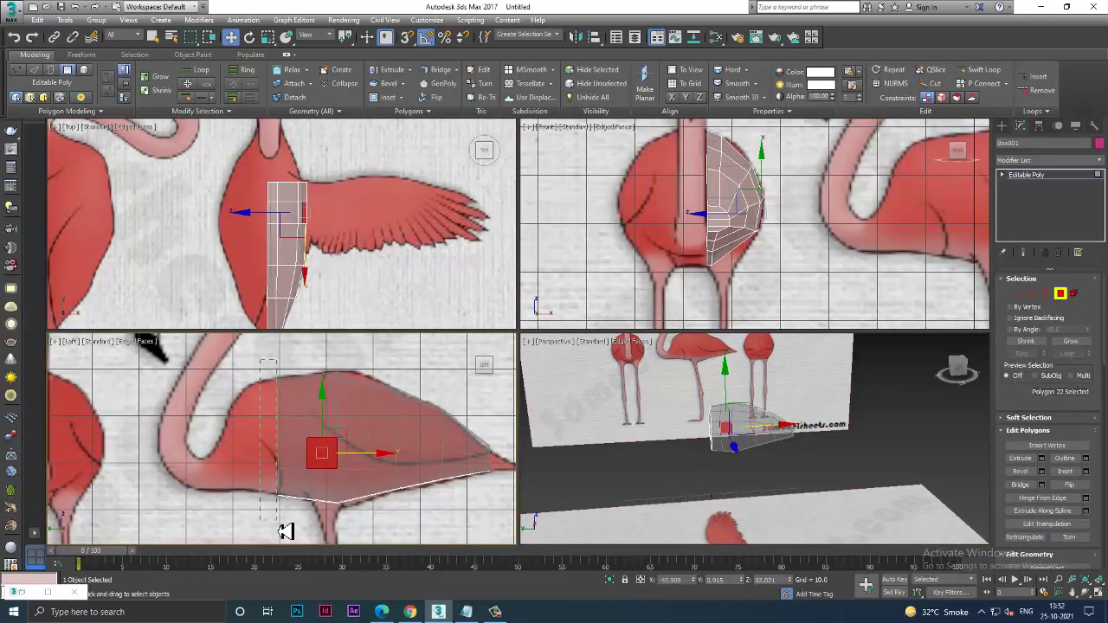
click(297, 507)
drag(297, 507, 312, 375)
drag(439, 606, 701, 495)
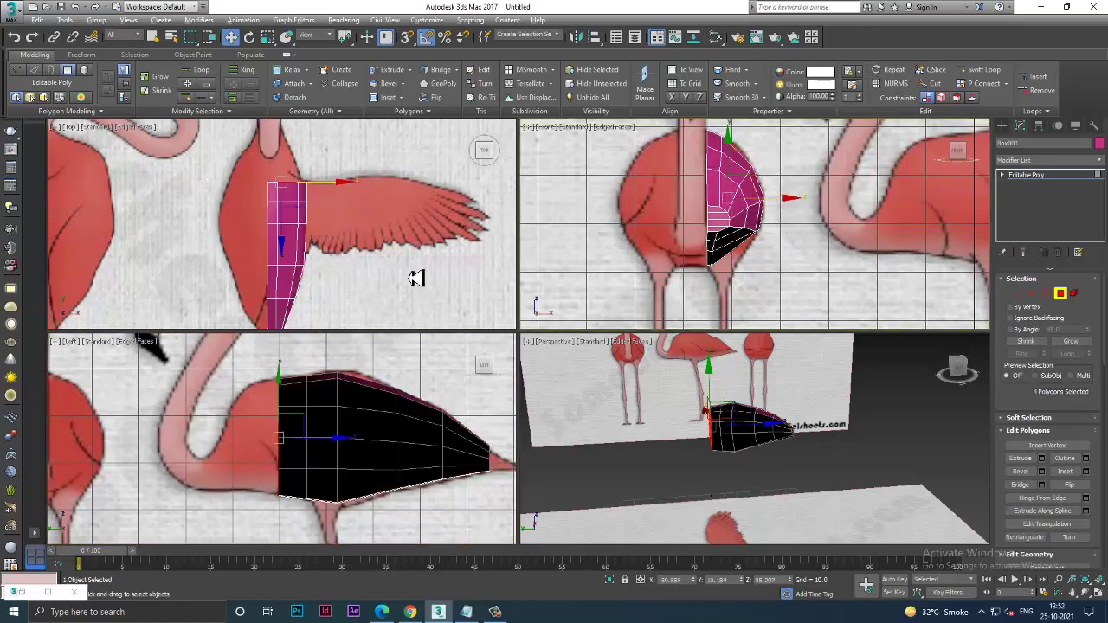
key(alt+w)
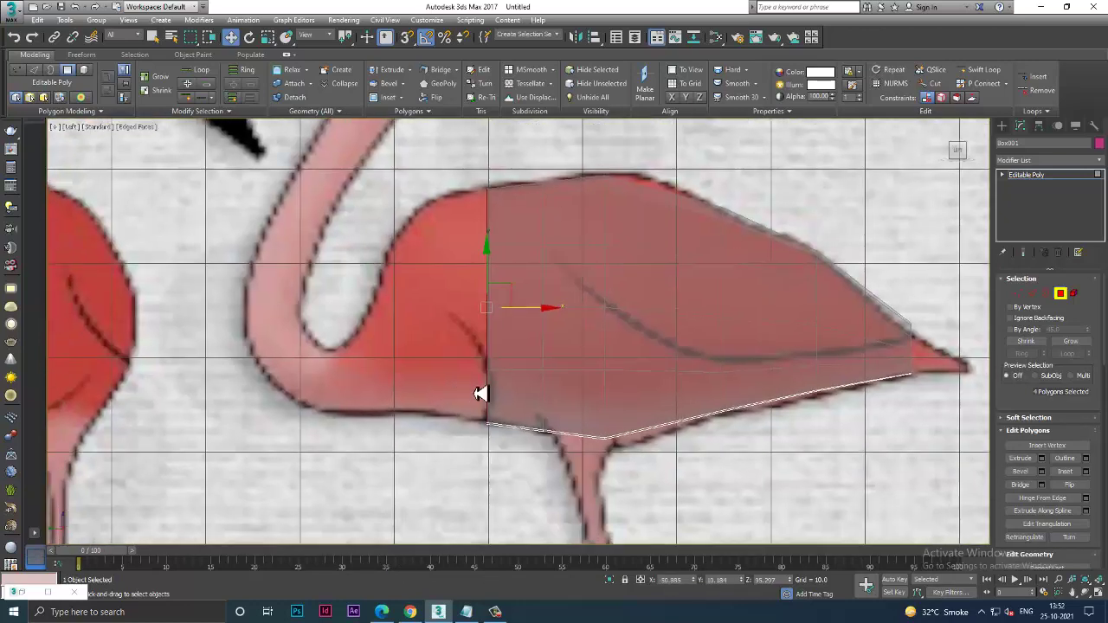
scroll(519, 390, down, 2)
click(1042, 460)
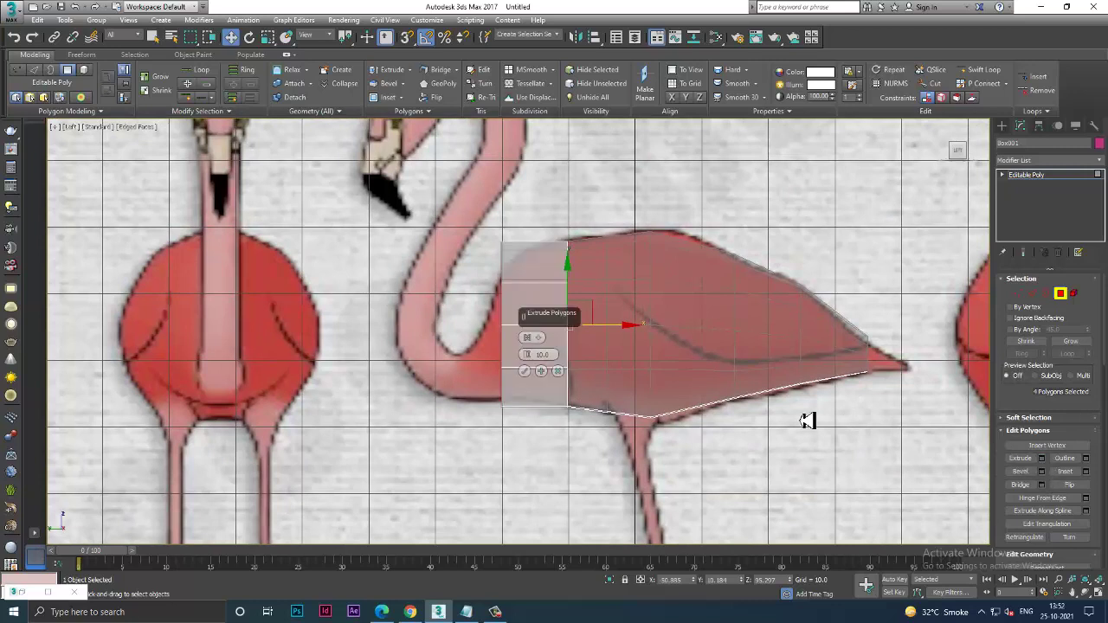
click(528, 376)
Scale the new end face down so the extension tapers.
key(r)
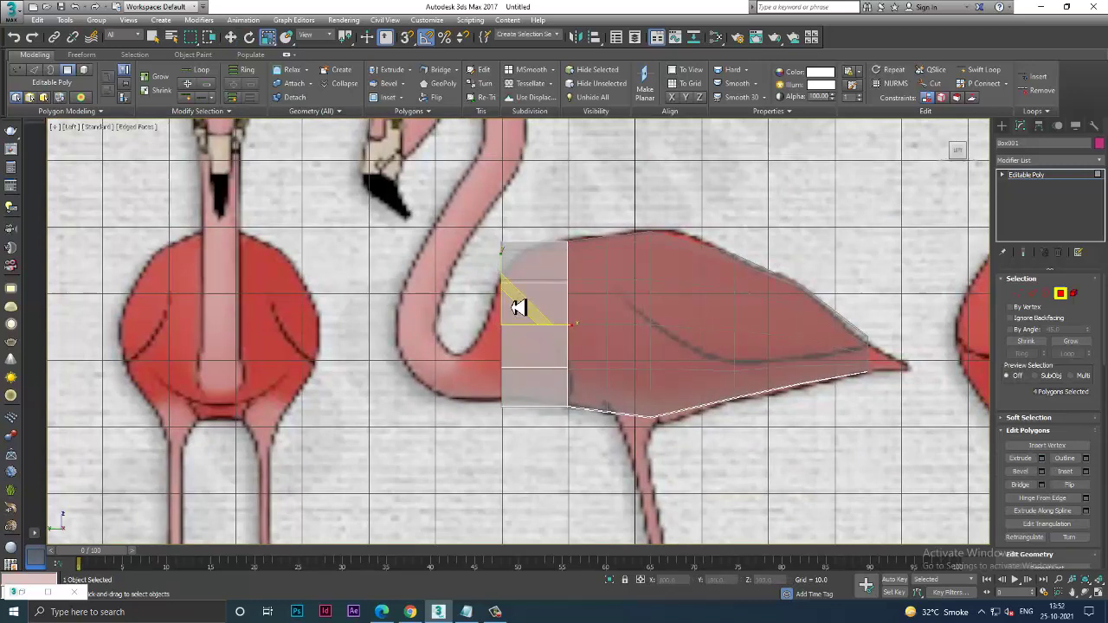
drag(509, 265, 509, 278)
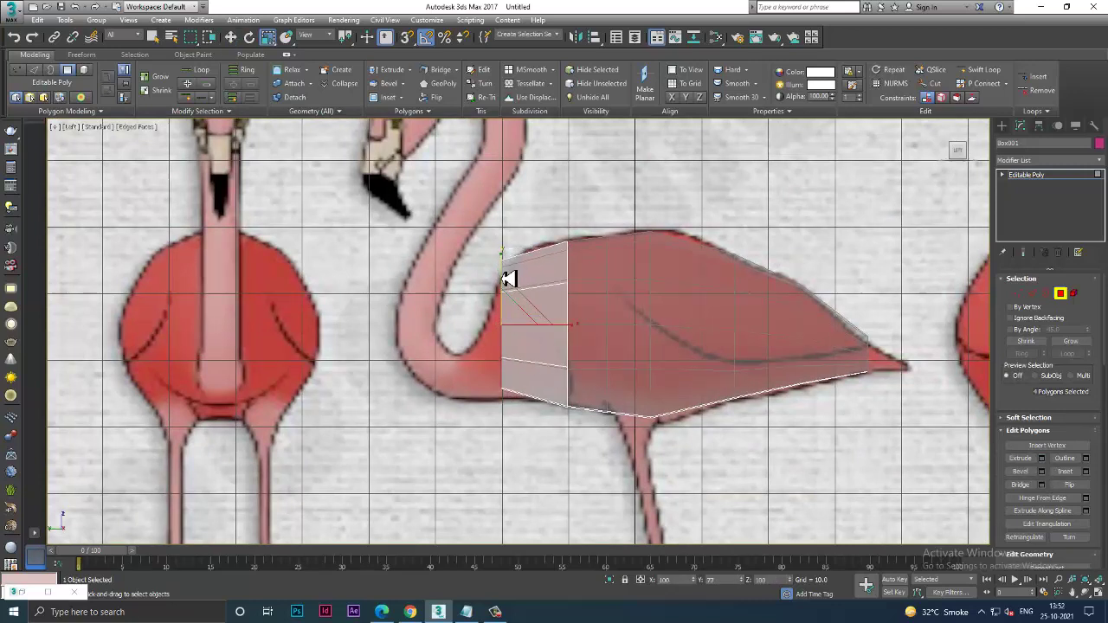
key(w)
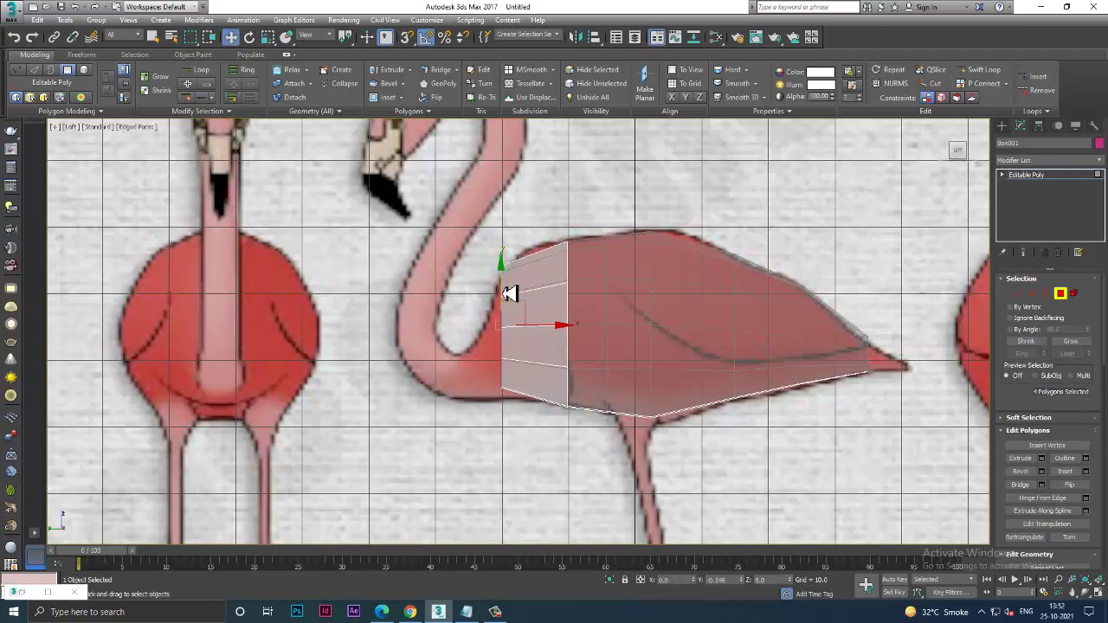
scroll(511, 299, up, 2)
scroll(512, 309, up, 1)
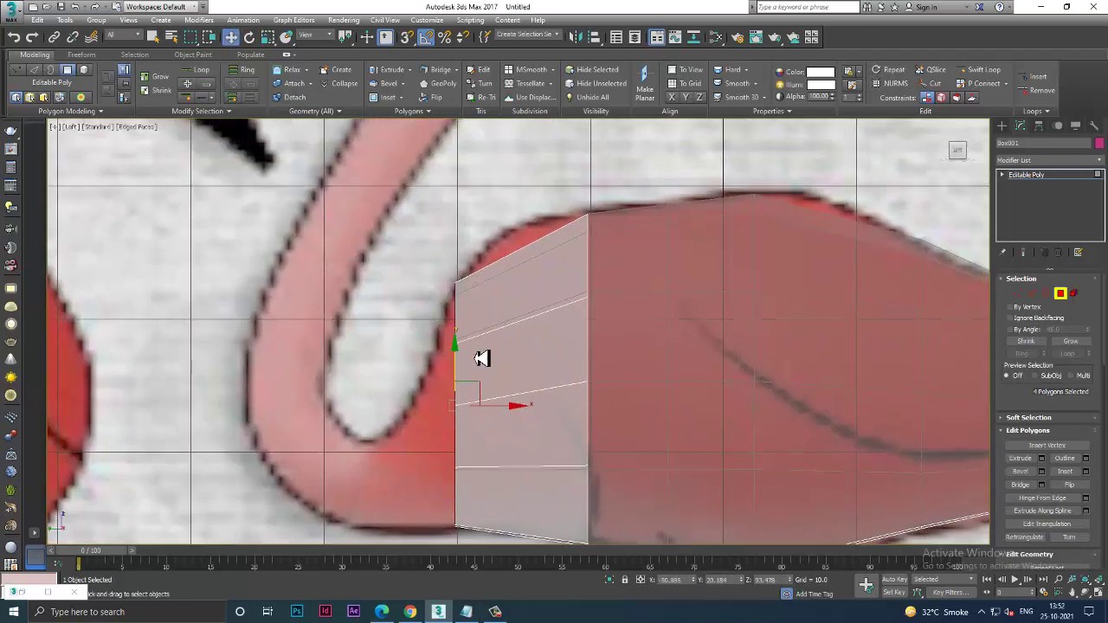
Select the two upper-left corner vertices of the extension in the side view.
key(1)
drag(435, 265, 487, 309)
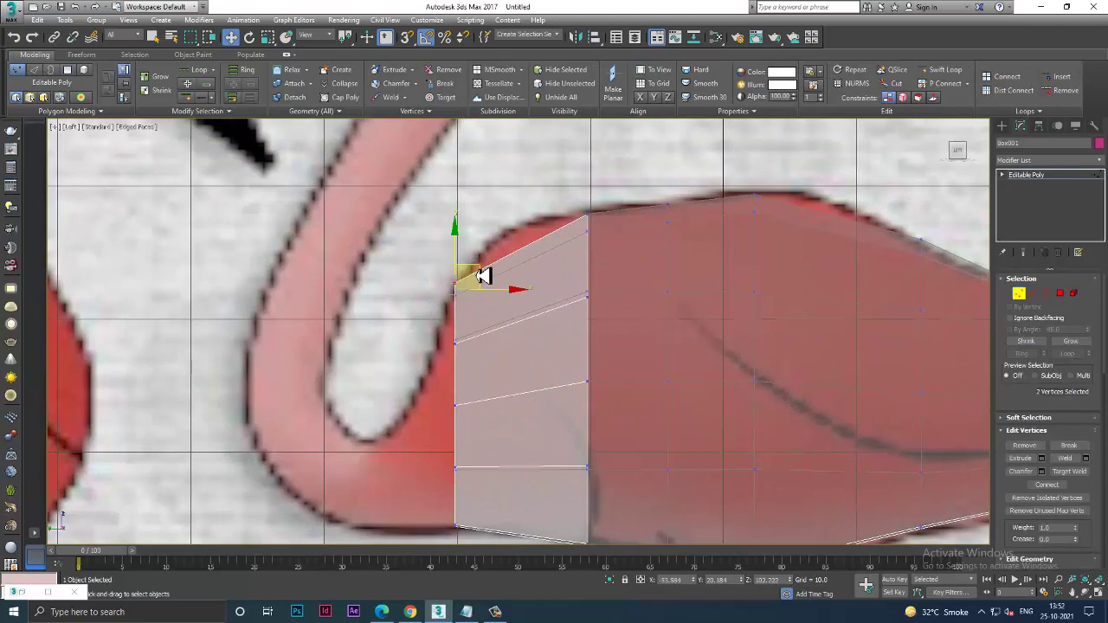
scroll(494, 272, down, 3)
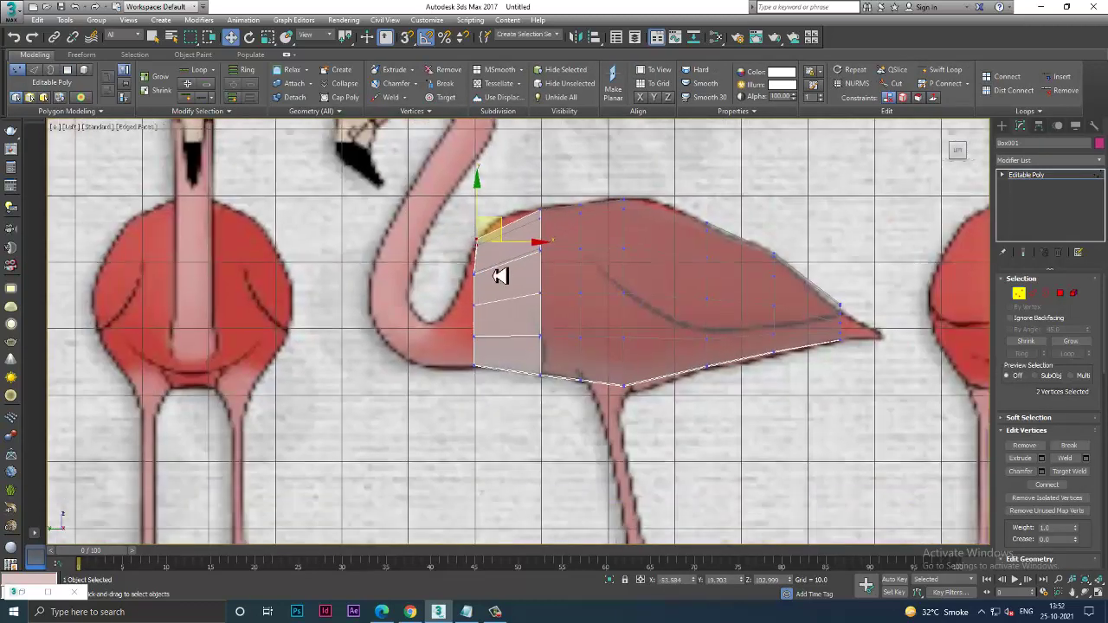
scroll(502, 277, up, 2)
scroll(508, 314, up, 1)
scroll(491, 324, down, 3)
scroll(505, 329, up, 2)
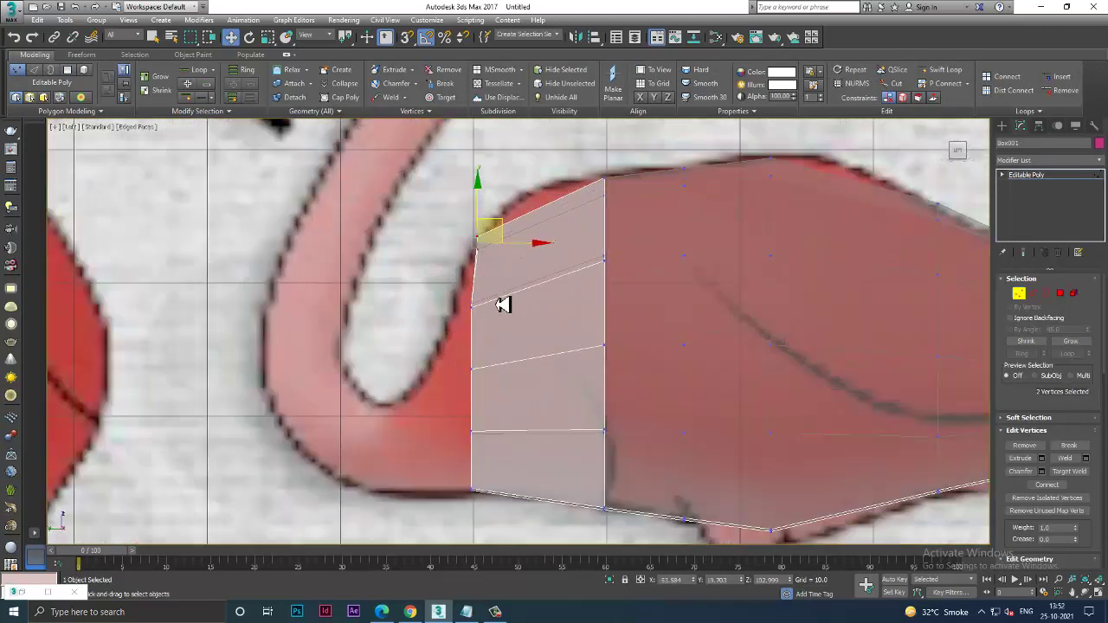
scroll(505, 304, up, 1)
Orbit the perspective view to inspect the extension's corner vertices.
key(alt+w)
key(alt+w)
scroll(594, 354, up, 5)
scroll(701, 354, up, 3)
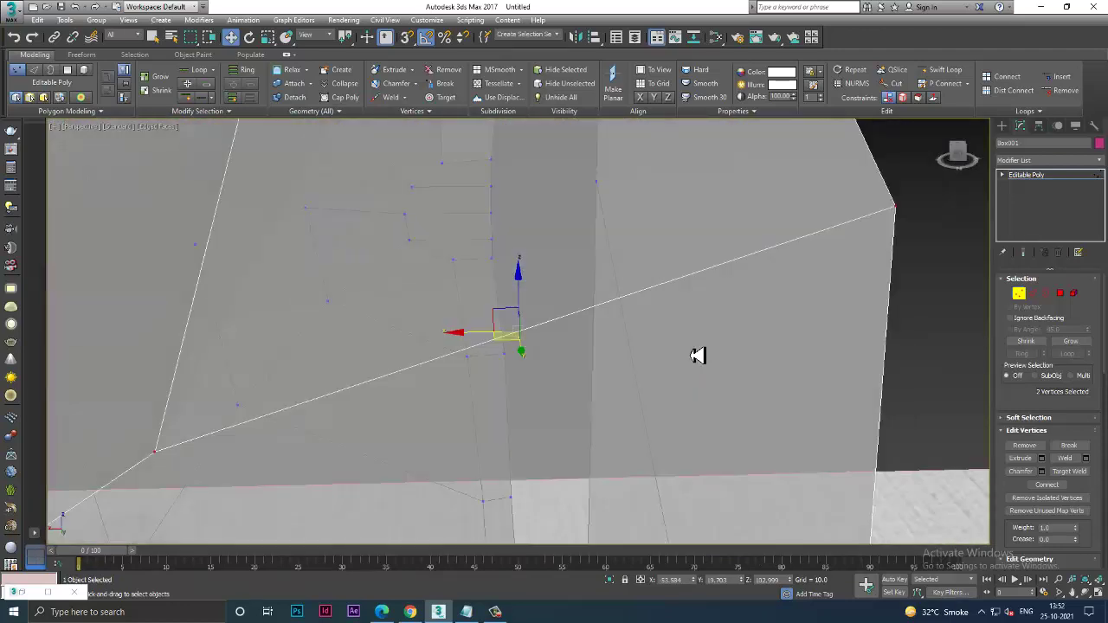
alt+middle_drag(701, 355, 693, 358)
scroll(655, 349, up, 2)
scroll(656, 349, up, 3)
scroll(696, 369, down, 8)
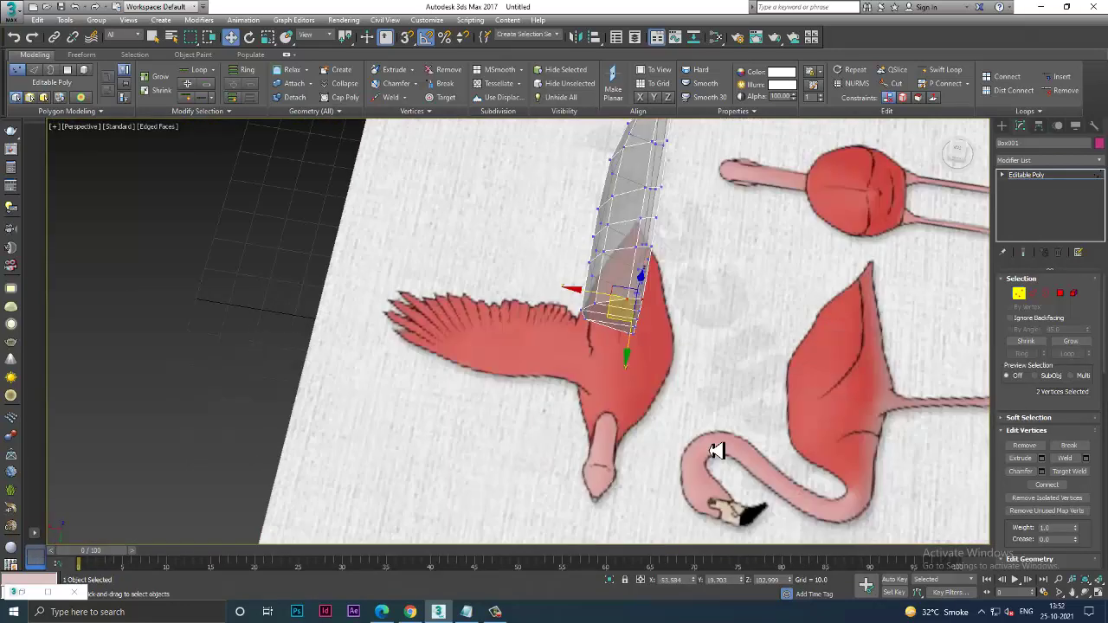
scroll(713, 452, down, 1)
key(alt+w)
key(alt+w)
scroll(539, 239, up, 3)
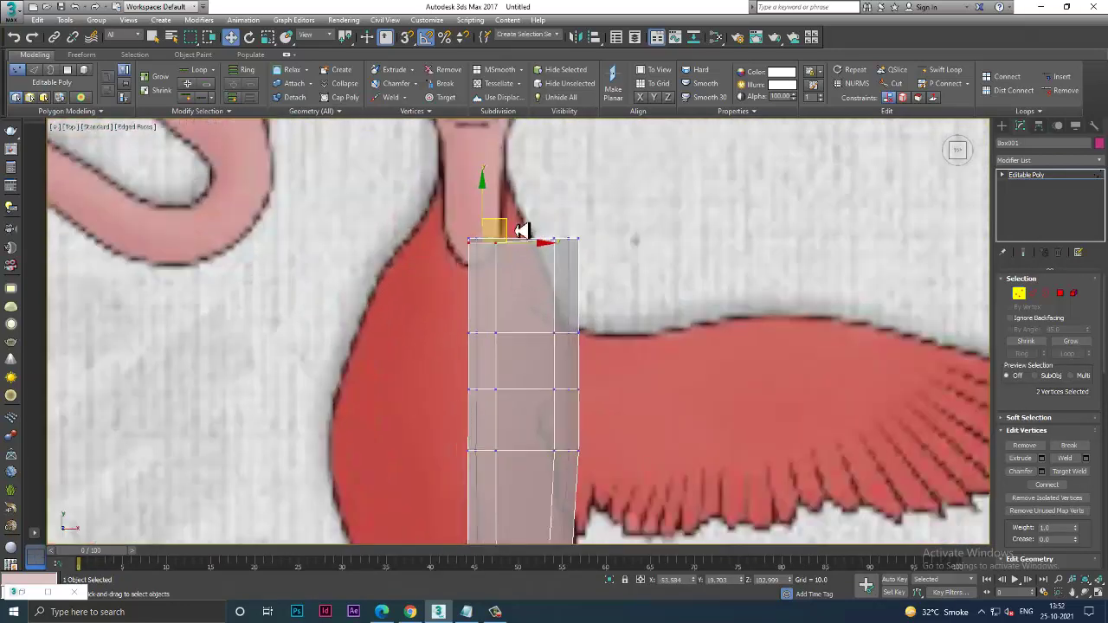
scroll(547, 297, up, 2)
Slide the three top-right vertices and one top corner left to slant the extension's side.
key(1)
key(1)
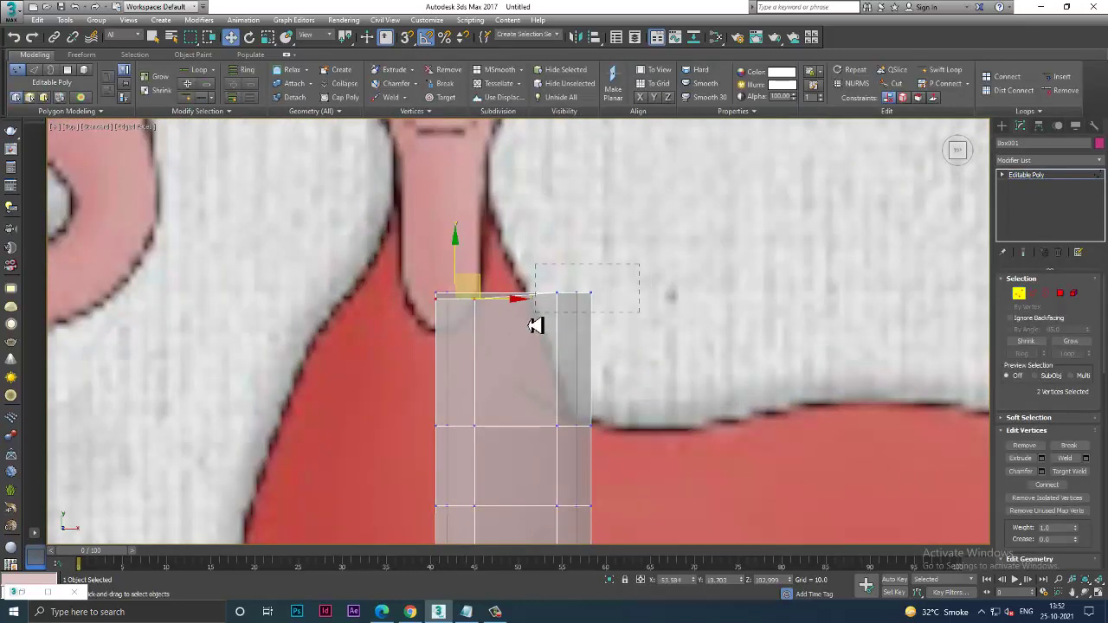
drag(645, 275, 533, 328)
drag(629, 301, 393, 323)
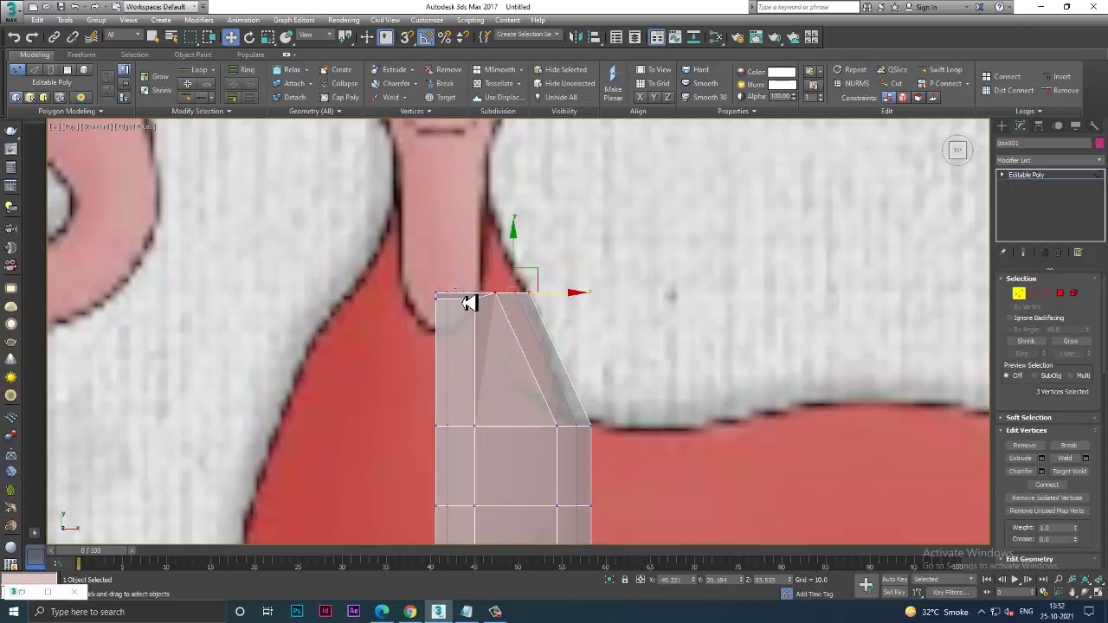
drag(490, 324, 525, 304)
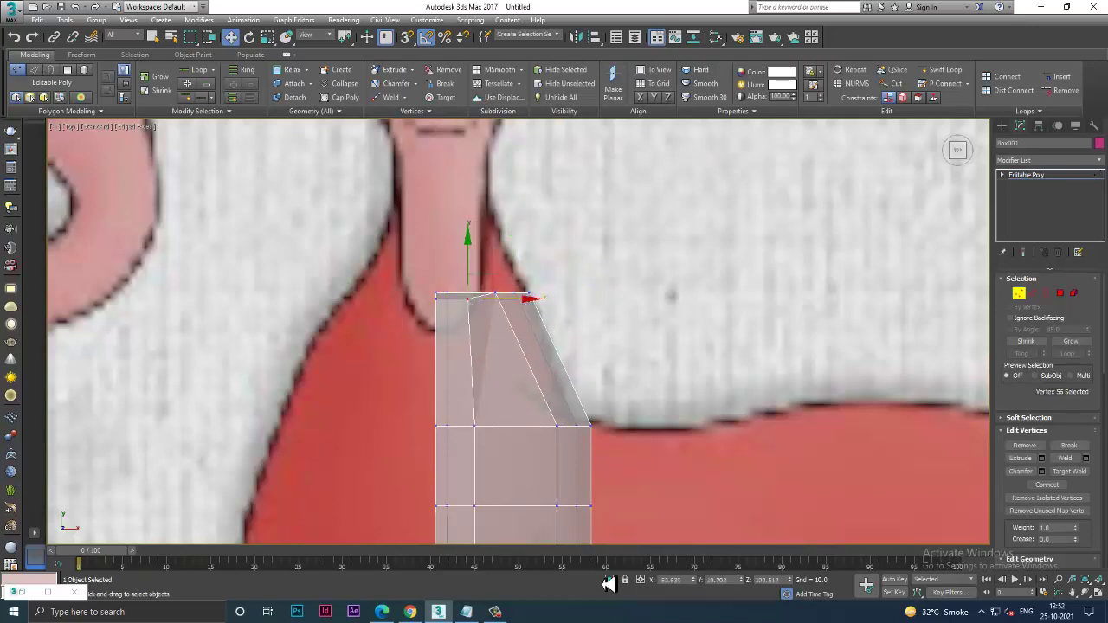
Zoom out and switch back to a maximized side view.
click(500, 613)
click(500, 613)
scroll(606, 384, down, 3)
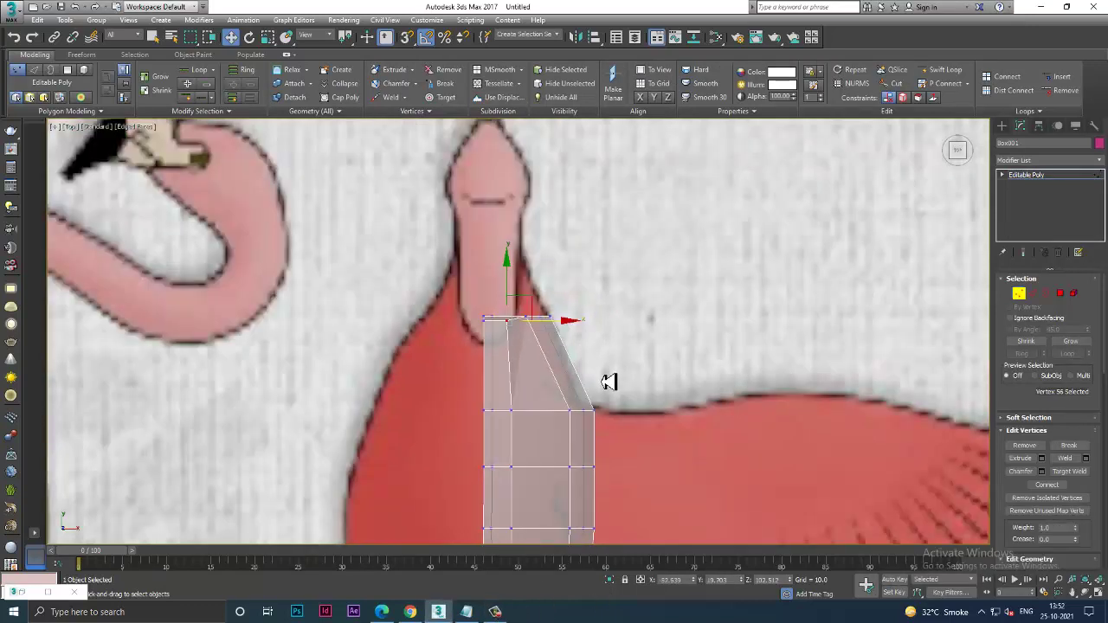
scroll(575, 314, down, 2)
scroll(574, 279, down, 2)
scroll(572, 337, up, 4)
key(alt+w)
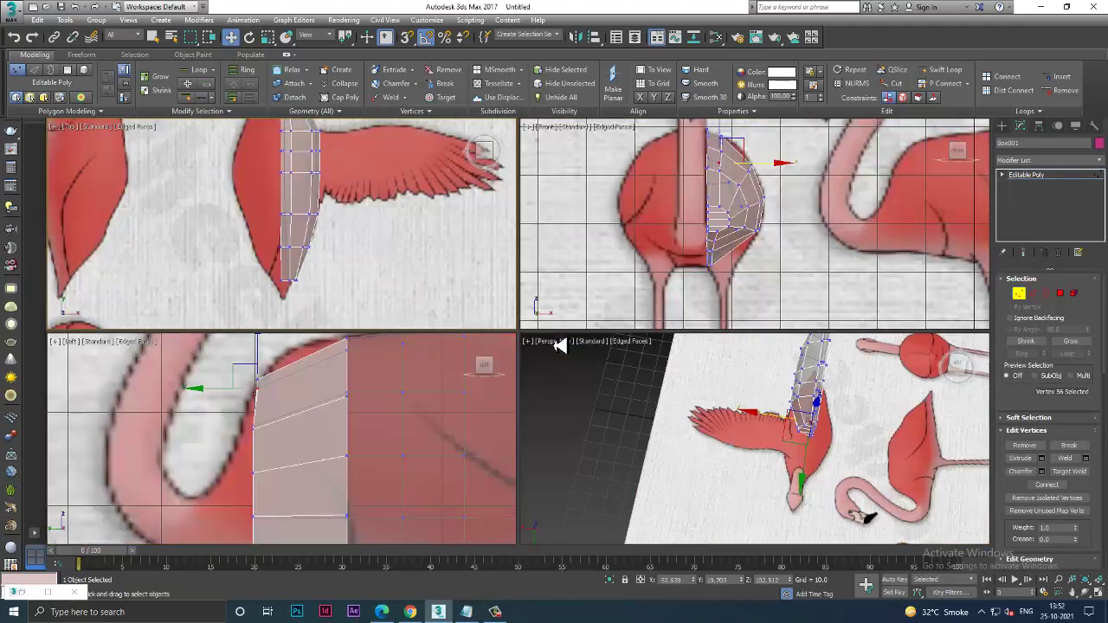
key(alt+w)
Save the flamingo scene as bird.max inside the destination folder on the DATA (E:) drive.
key(ctrl+s)
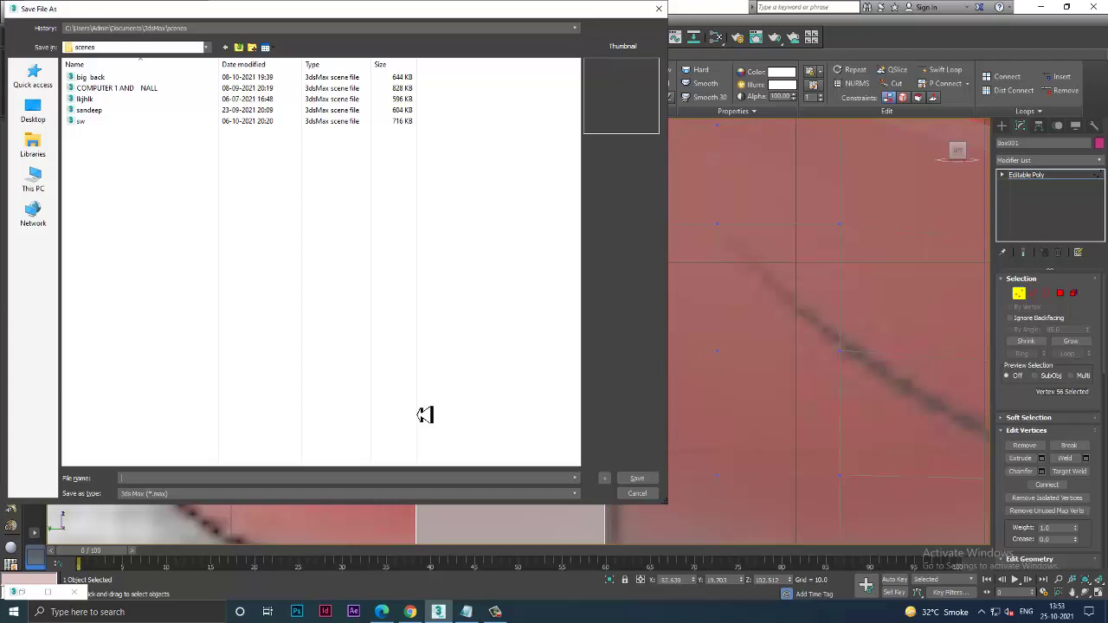
click(35, 178)
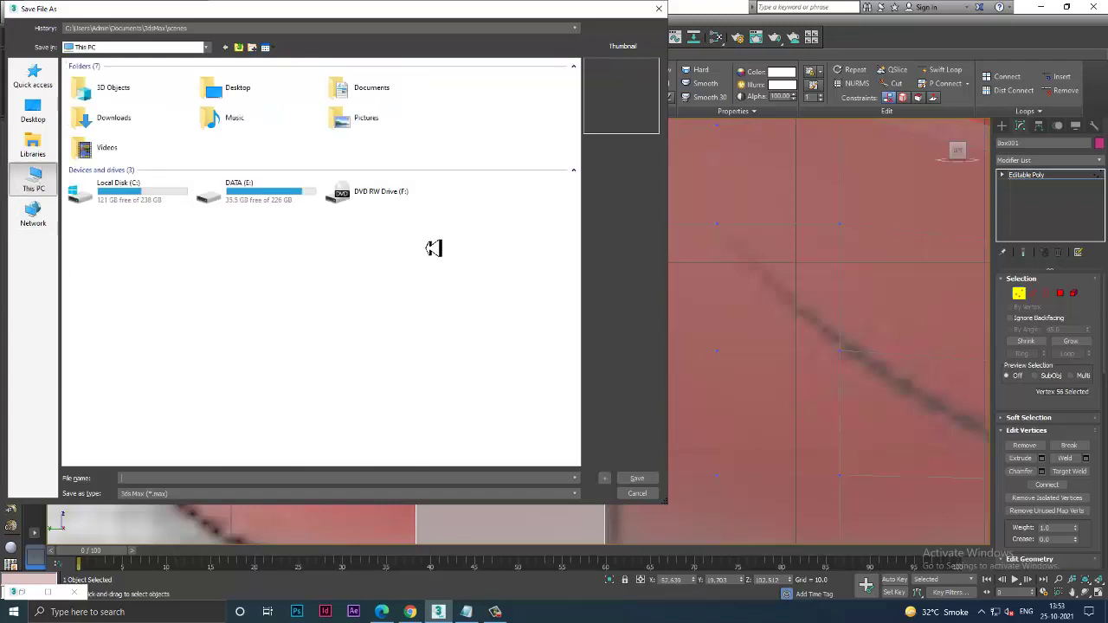
double_click(275, 203)
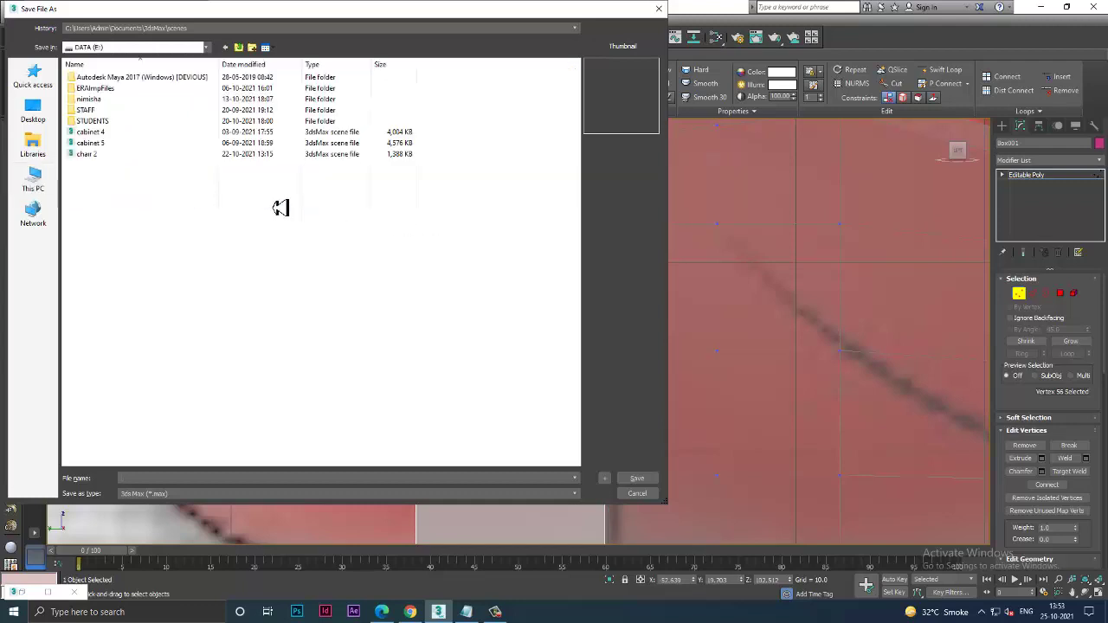
double_click(99, 120)
double_click(101, 119)
text(bird)
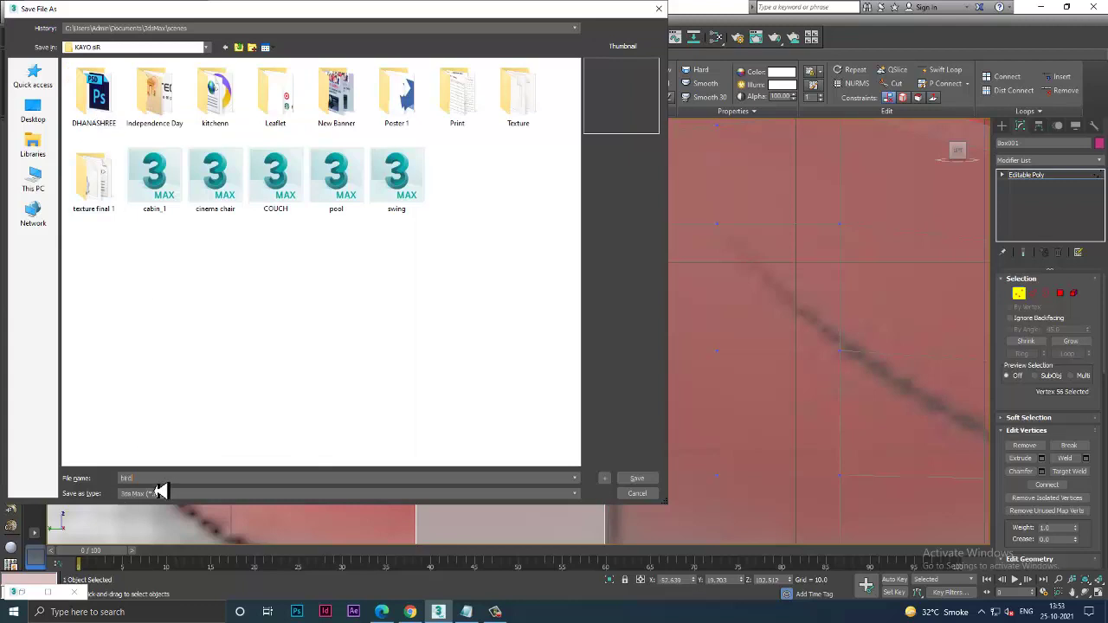
key(Return)
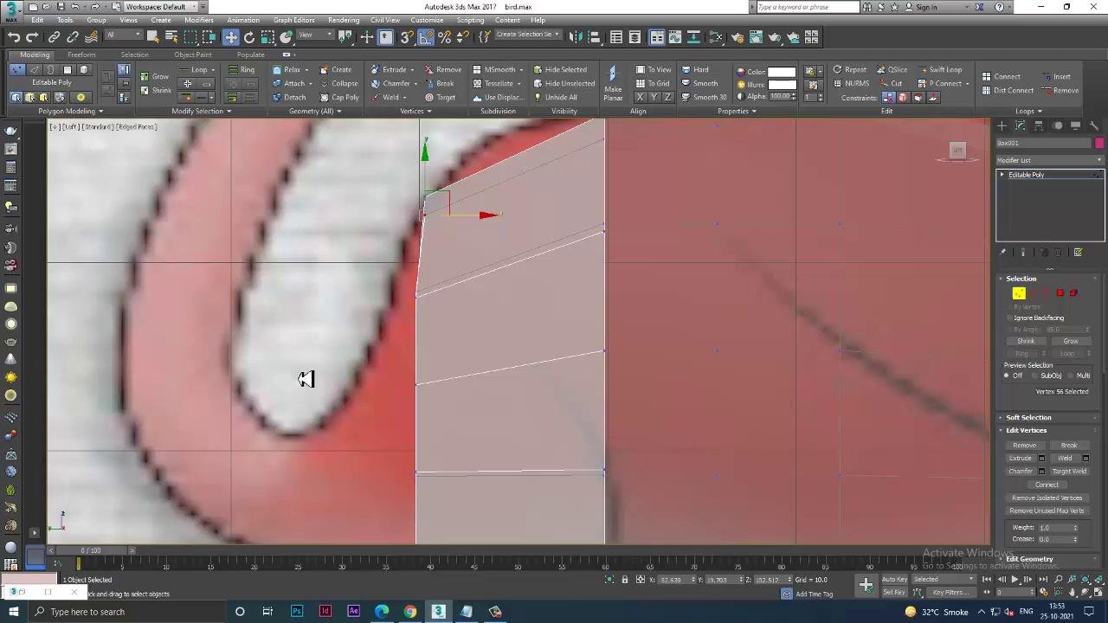
Insert a Swift Loop edge loop across the front of the body.
scroll(539, 321, down, 5)
scroll(508, 316, up, 4)
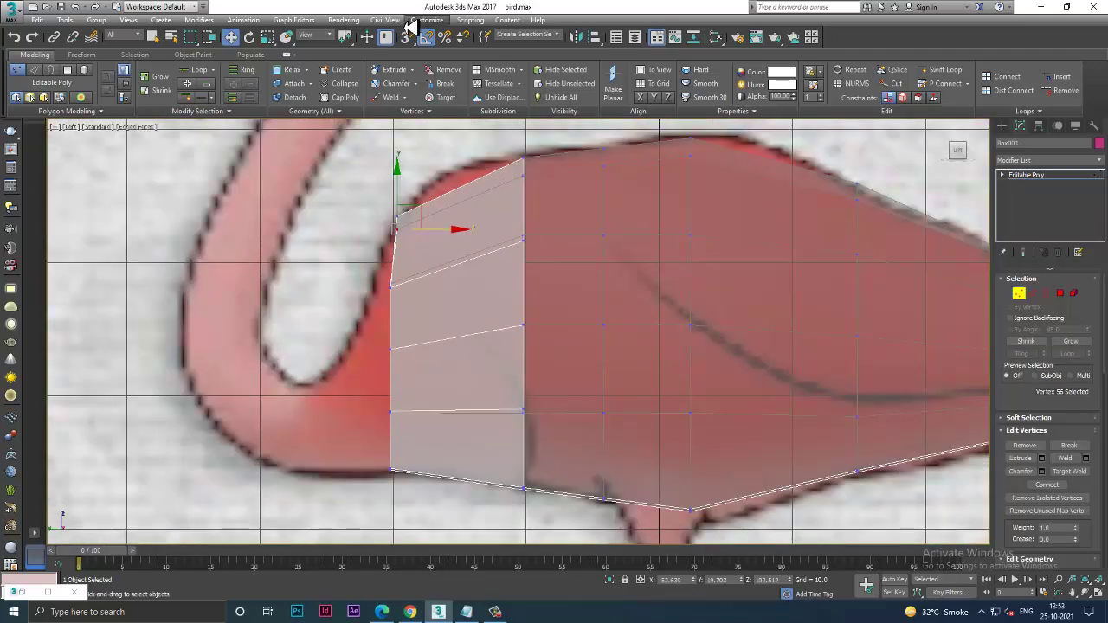
click(945, 70)
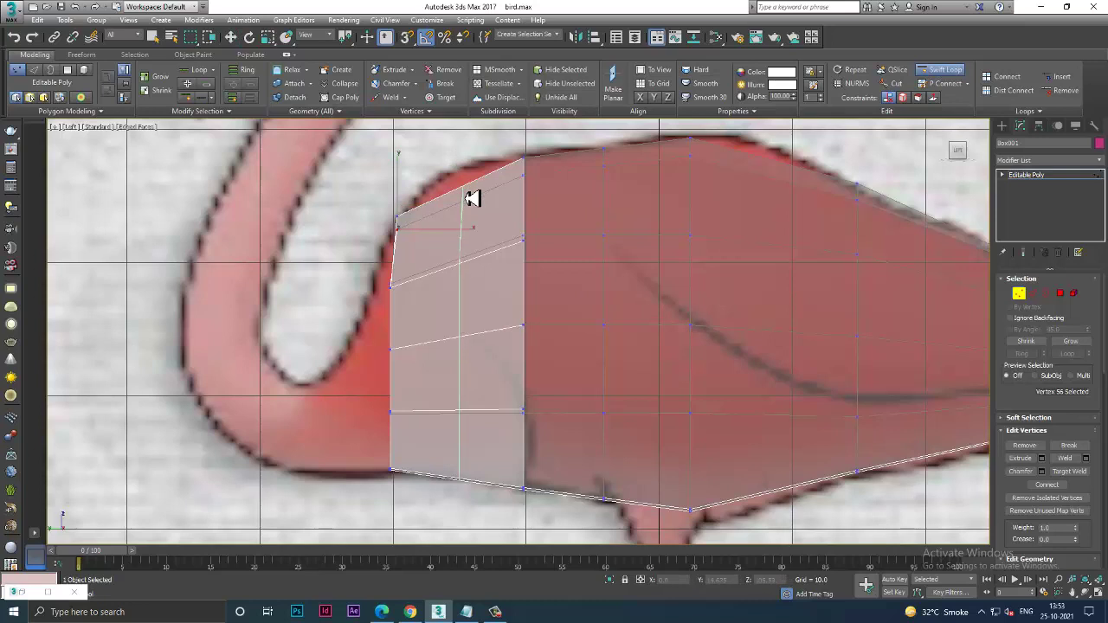
click(472, 199)
right_click(472, 198)
scroll(493, 234, up, 2)
key(1)
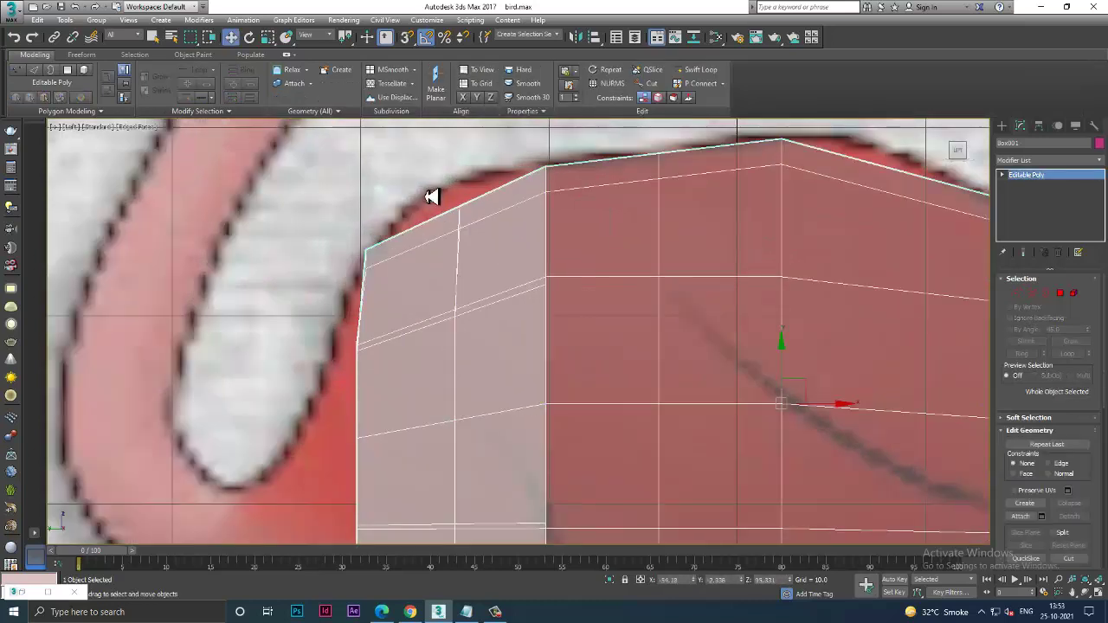
Raise the top front vertex up to the reference outline.
key(1)
mouse_move(433, 199)
mouse_down()
mouse_move(472, 215)
mouse_move(469, 163)
mouse_up()
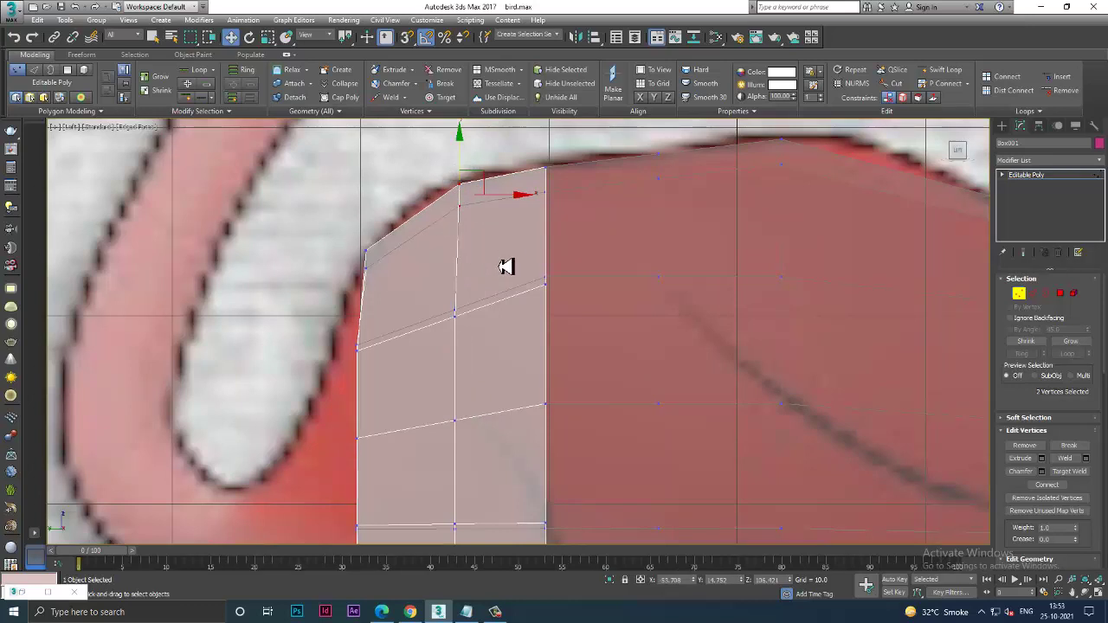
scroll(441, 287, up, 1)
scroll(441, 287, down, 4)
scroll(446, 294, up, 3)
Select the whole front column of vertices, then switch to Polygon level.
click(393, 285)
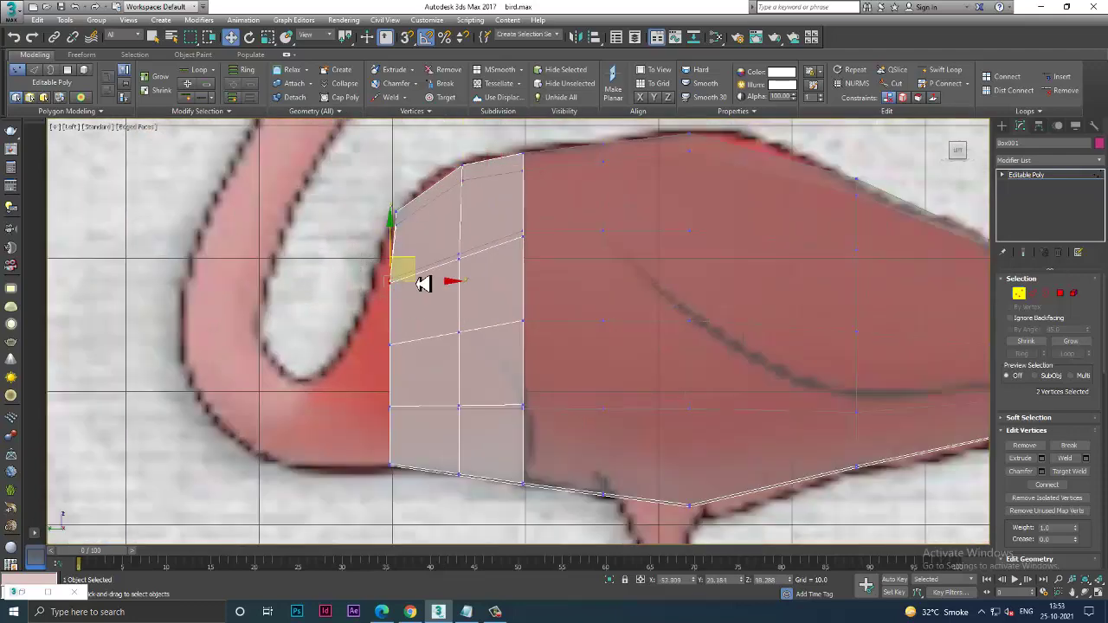
scroll(433, 291, down, 3)
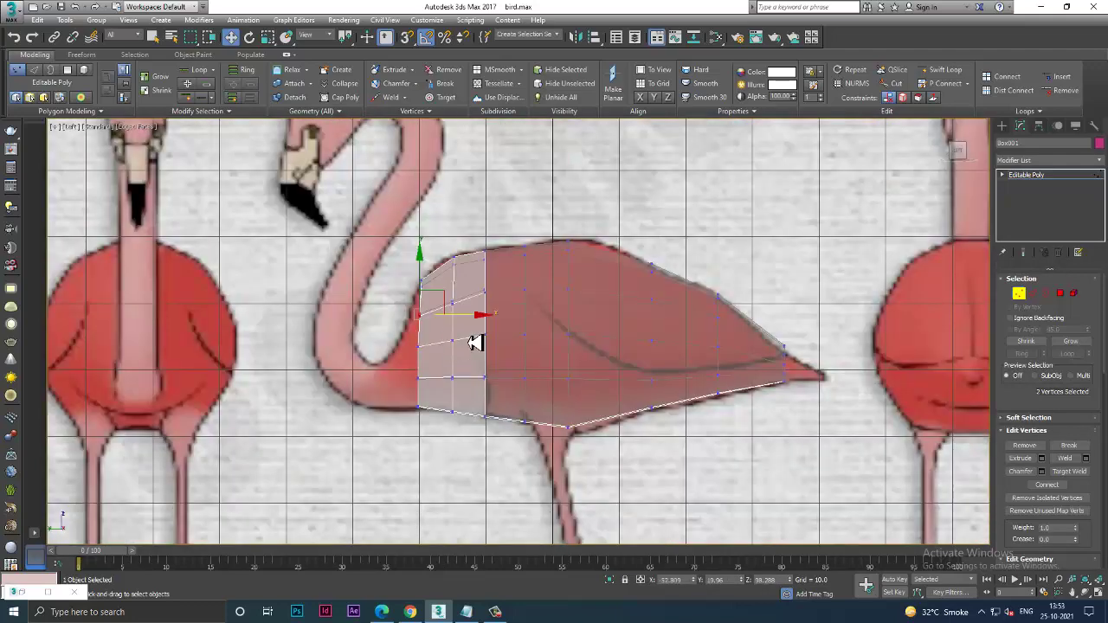
scroll(478, 294, down, 2)
scroll(477, 300, up, 5)
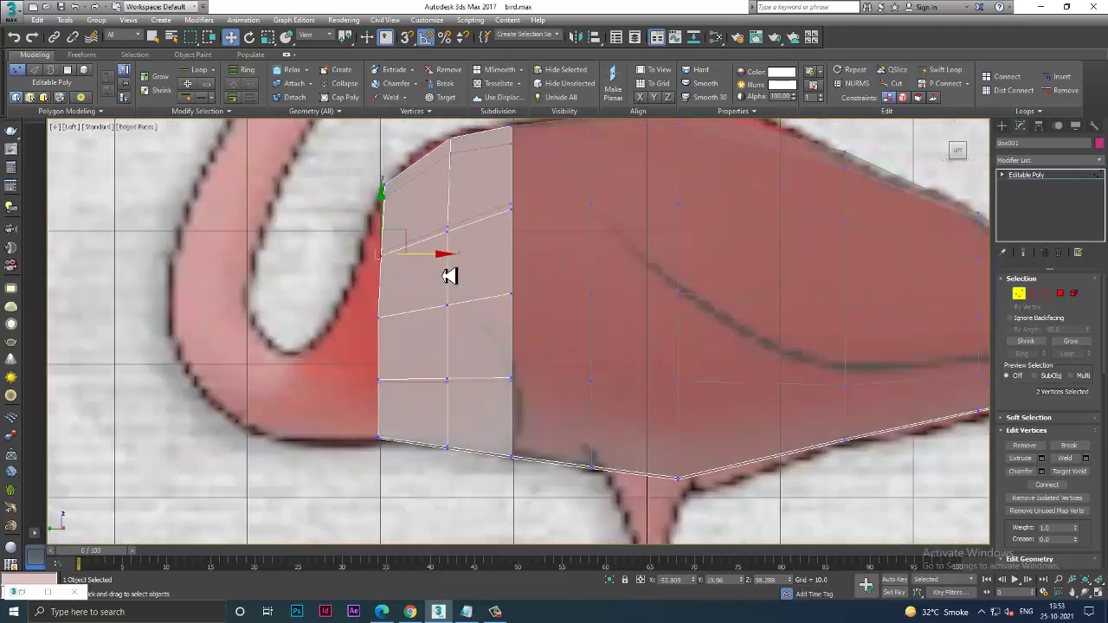
drag(398, 493, 364, 160)
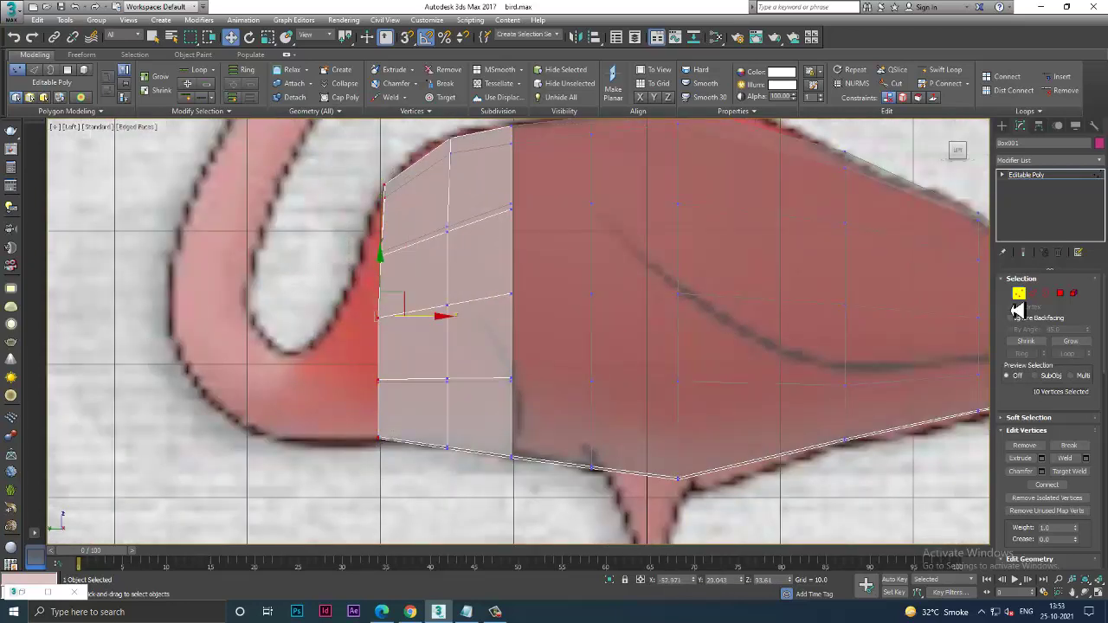
click(1061, 293)
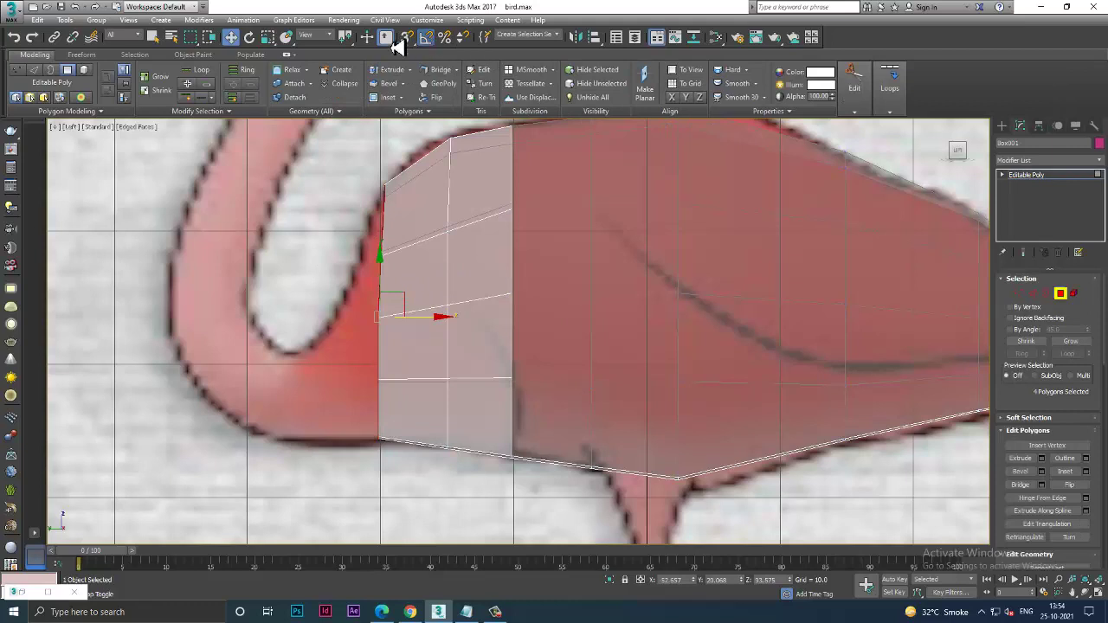
Extrude the four front polygons toward the neck and scale them down.
click(1043, 459)
click(524, 372)
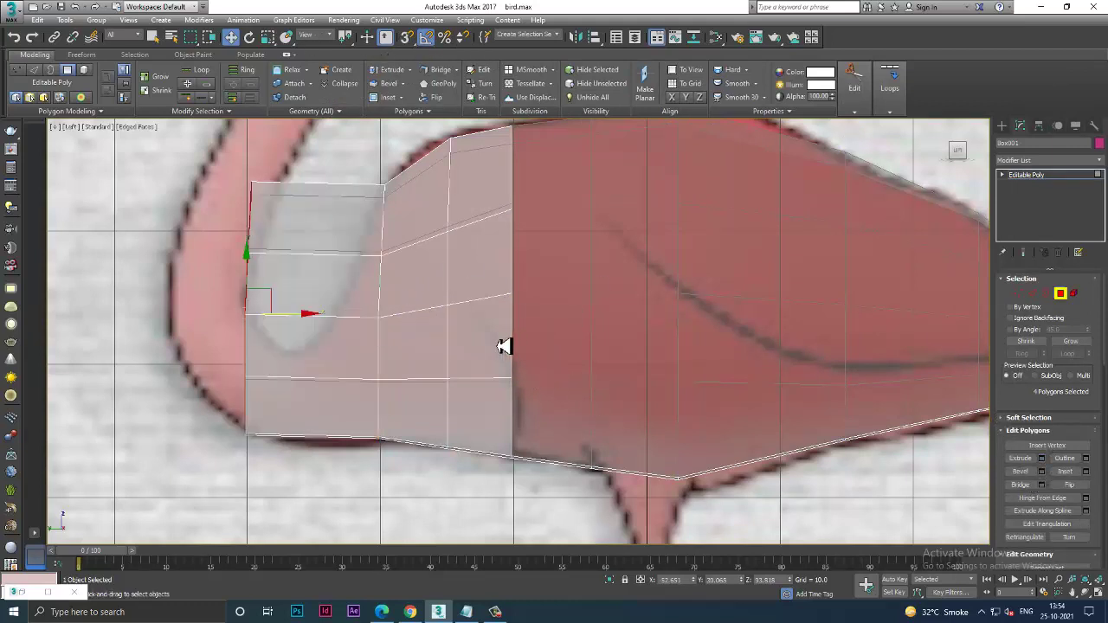
key(r)
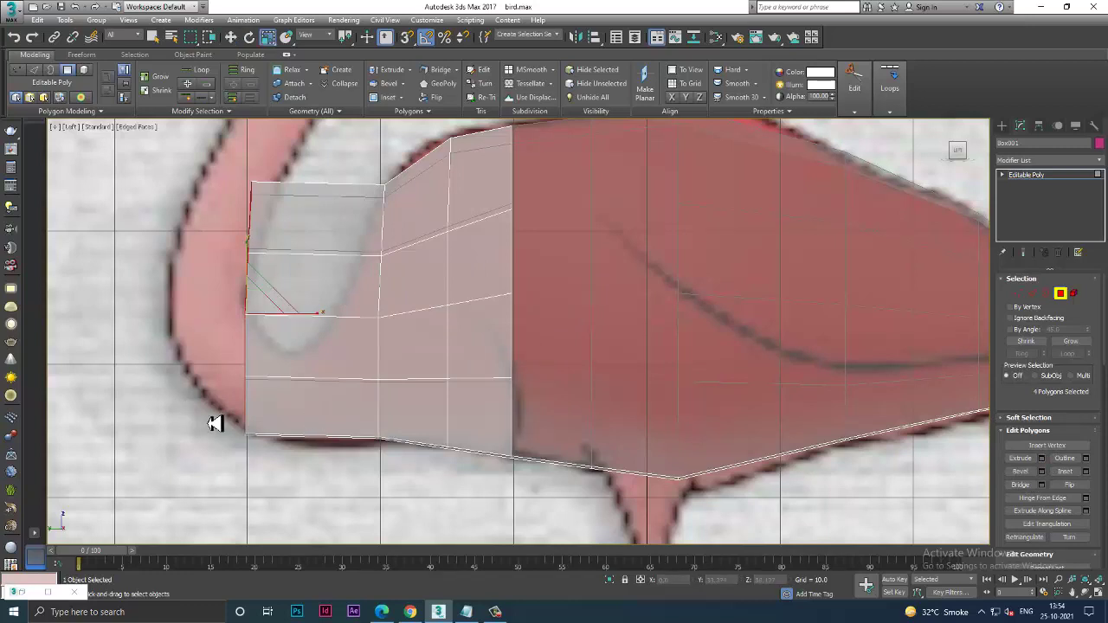
mouse_move(260, 314)
mouse_down()
mouse_move(365, 425)
mouse_move(259, 296)
mouse_move(304, 403)
mouse_move(383, 404)
mouse_up()
key(w)
Check the tapered front faces in the enlarged Top and Left views.
key(alt+w)
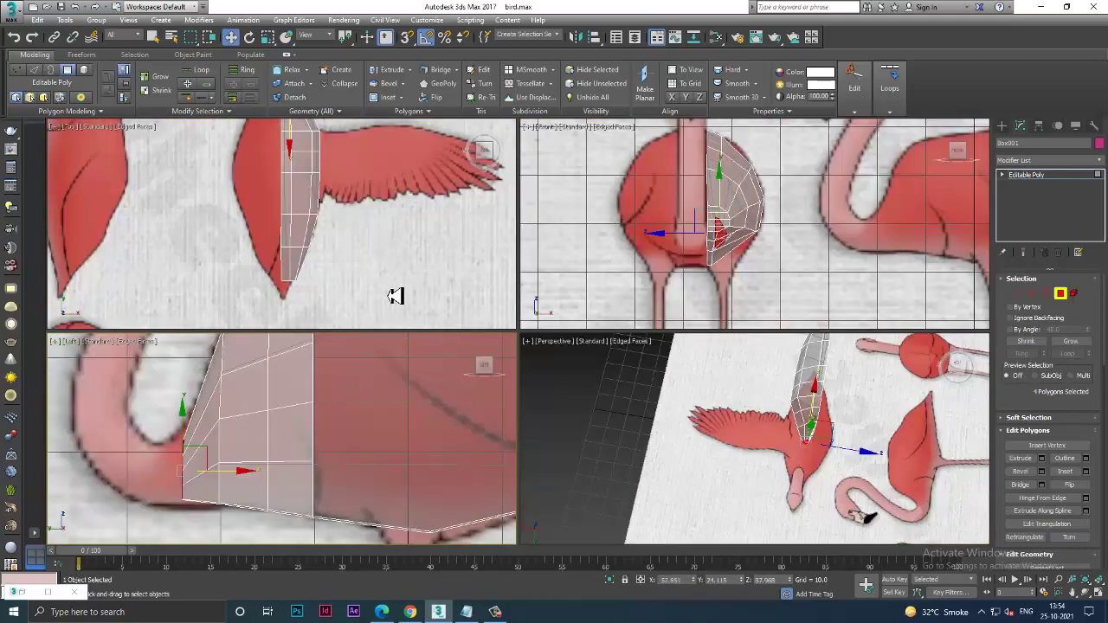
key(alt+w)
scroll(494, 308, up, 2)
scroll(529, 298, up, 4)
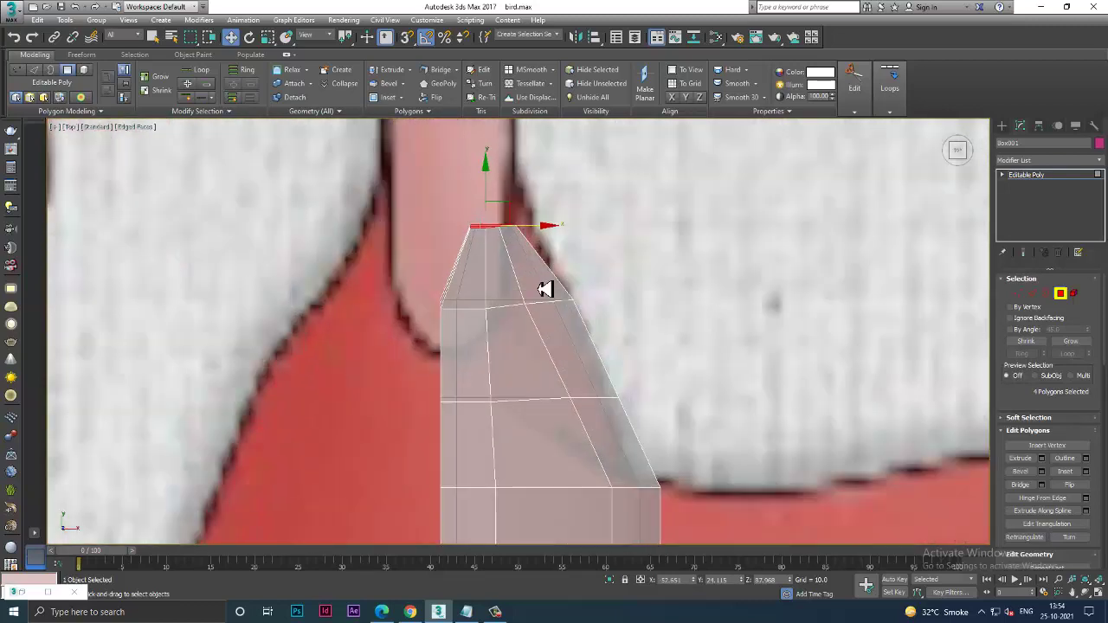
scroll(540, 322, up, 2)
scroll(606, 350, down, 3)
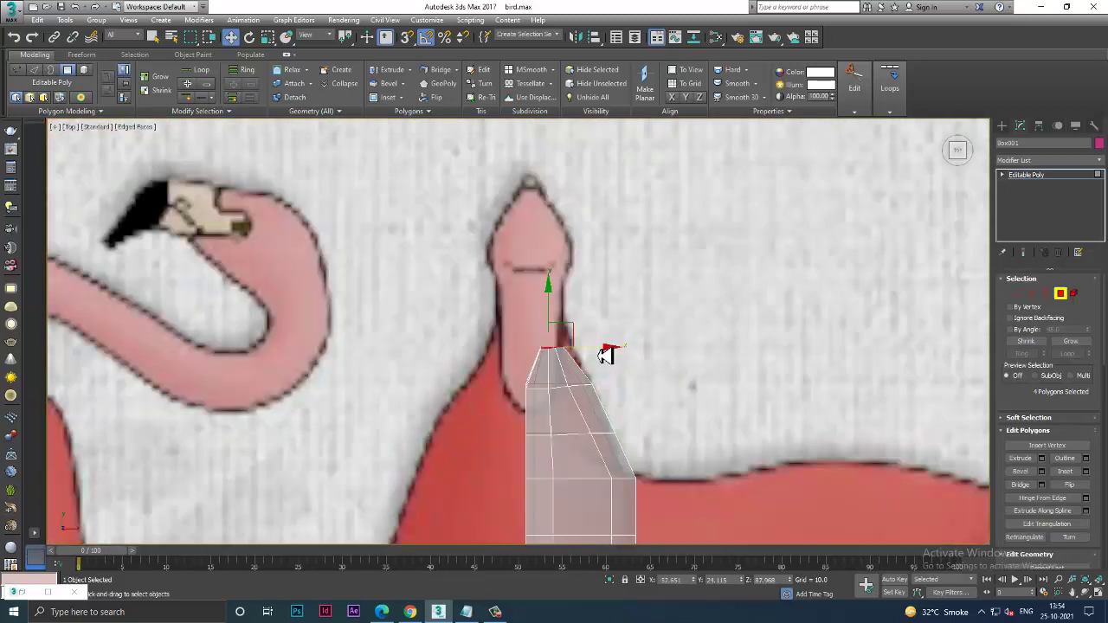
key(alt+w)
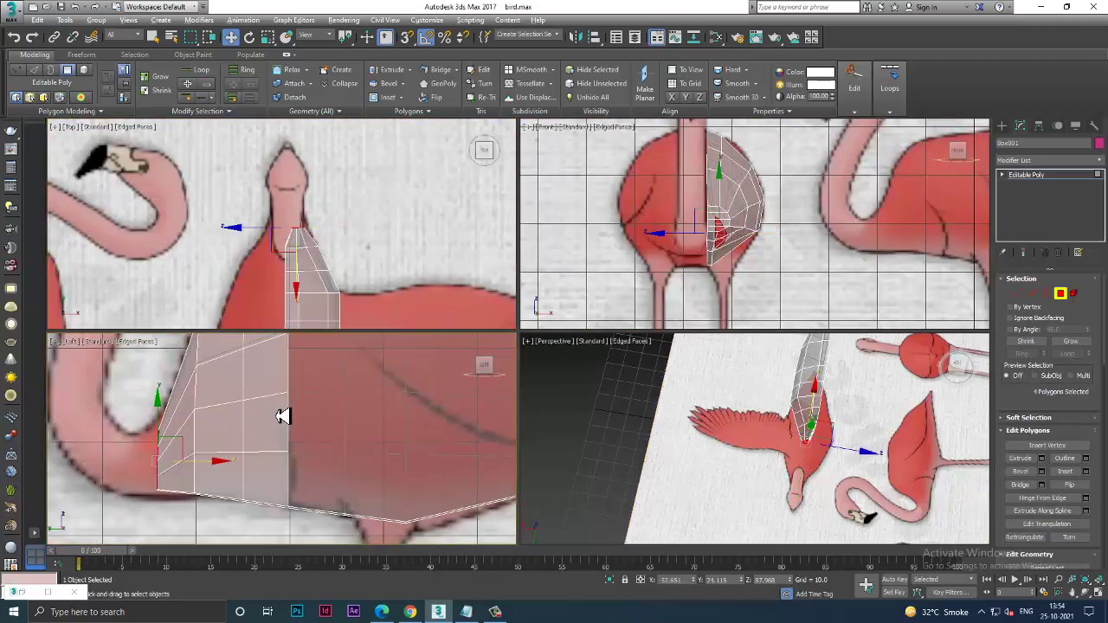
key(alt+w)
scroll(407, 424, down, 2)
scroll(420, 394, up, 2)
Select the top-left neck-base vertex in the Left view and inspect the chest in perspective.
key(1)
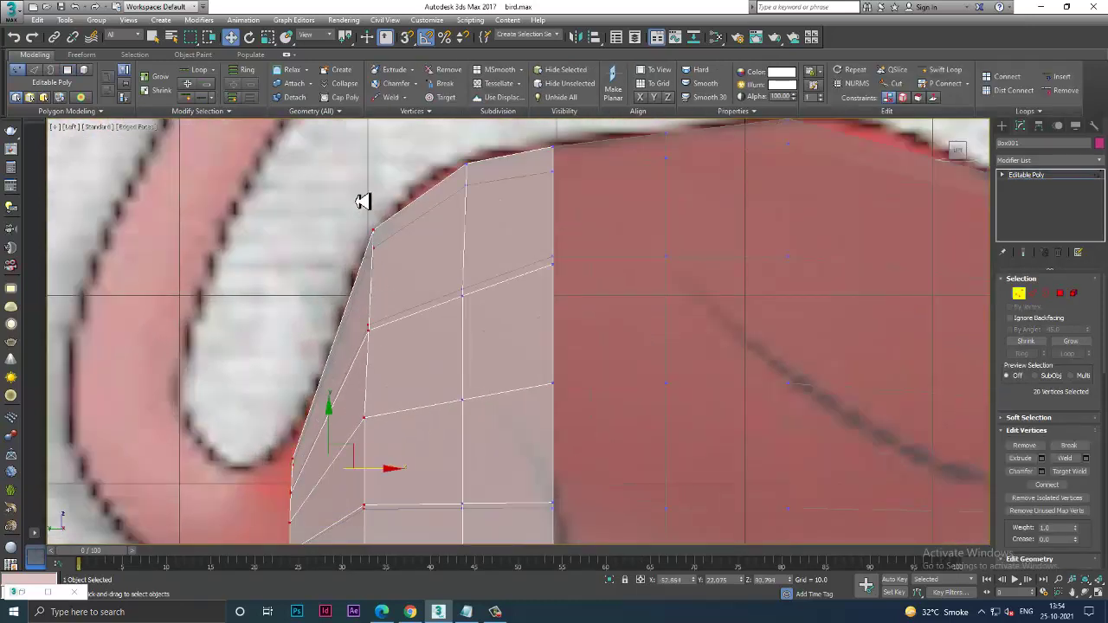
click(373, 234)
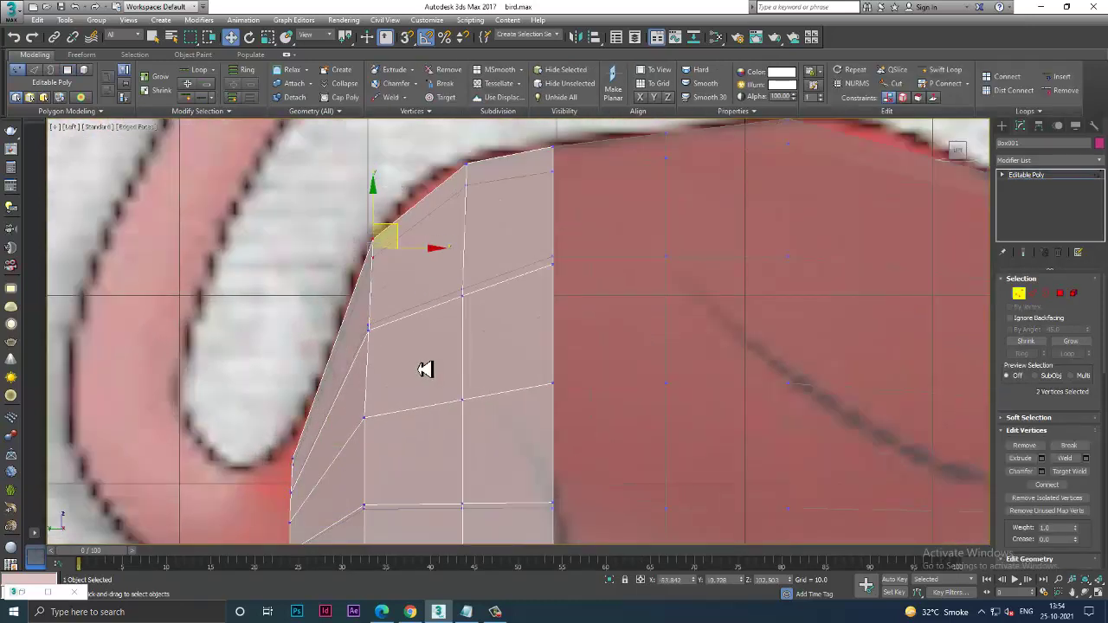
middle_drag(425, 369, 426, 225)
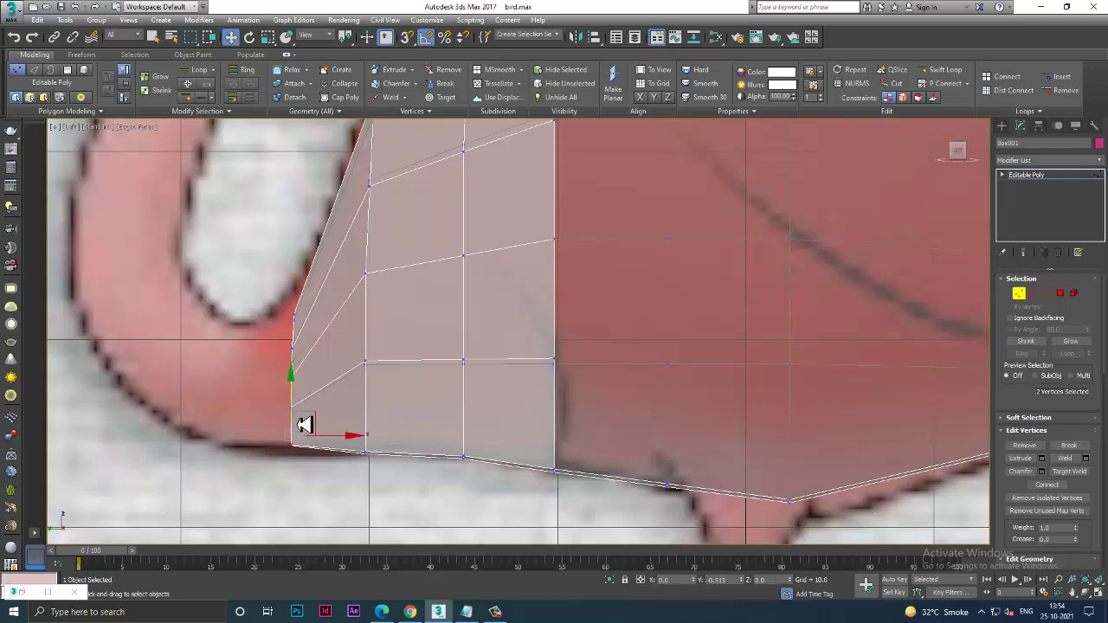
scroll(304, 424, down, 2)
scroll(321, 455, down, 2)
scroll(353, 376, down, 3)
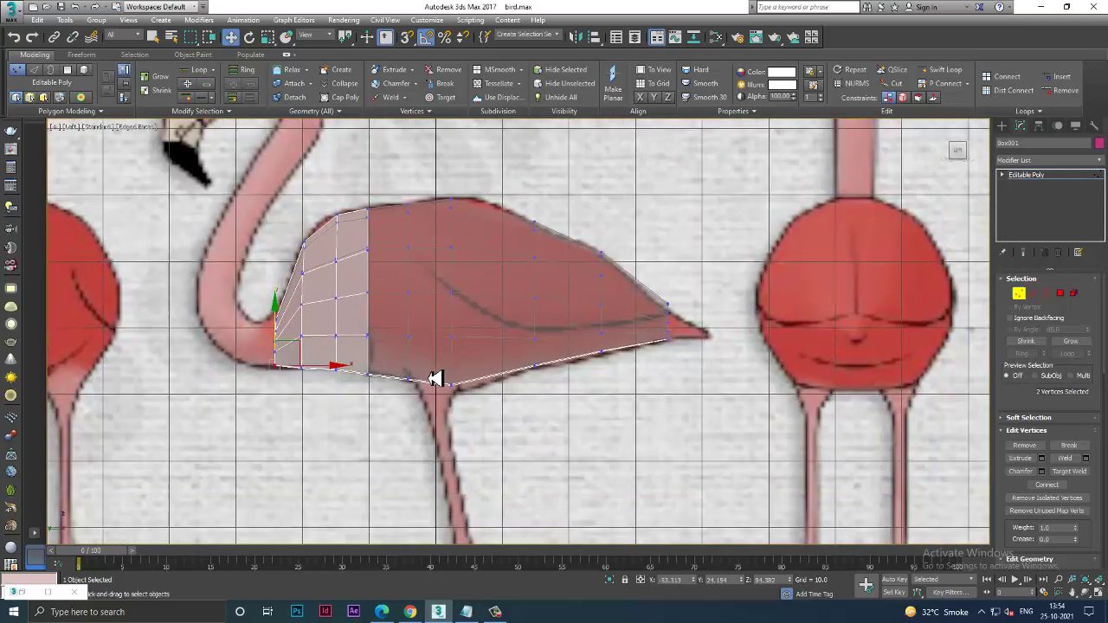
key(alt+w)
key(alt+w)
mouse_move(705, 407)
alt+middle_down()
mouse_move(710, 376)
mouse_move(574, 361)
mouse_move(510, 485)
mouse_move(497, 458)
mouse_move(494, 364)
mouse_move(572, 320)
mouse_move(523, 378)
mouse_move(494, 383)
mouse_move(490, 400)
mouse_move(552, 376)
mouse_move(569, 381)
alt+middle_up()
Slide the front polygons slightly sideways along X.
key(4)
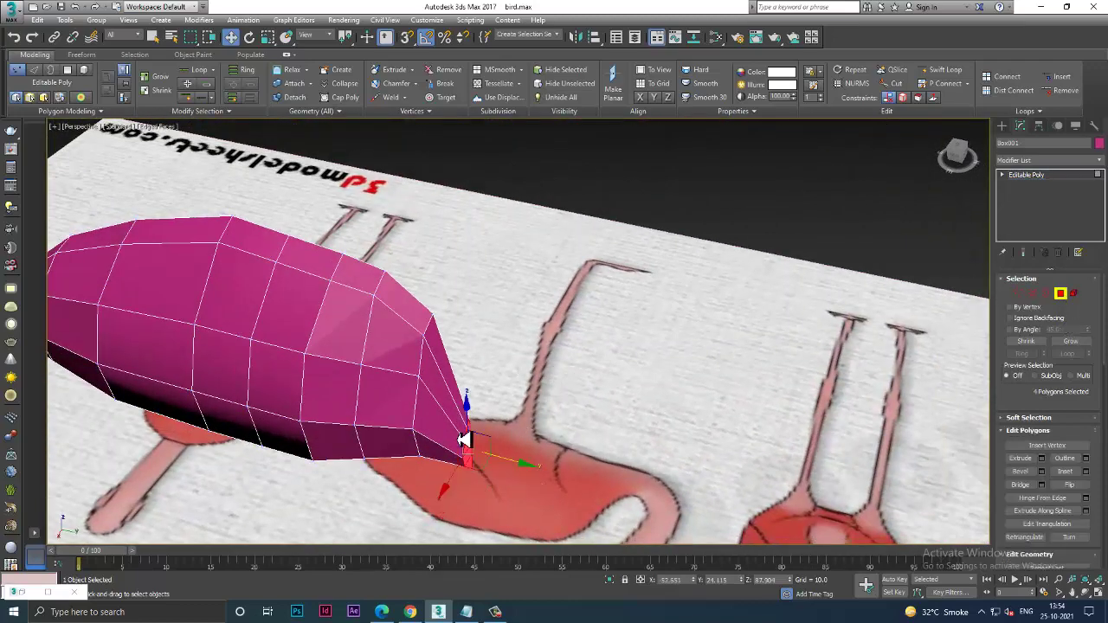
mouse_move(460, 440)
alt+middle_down()
mouse_move(378, 463)
mouse_move(394, 421)
alt+middle_up()
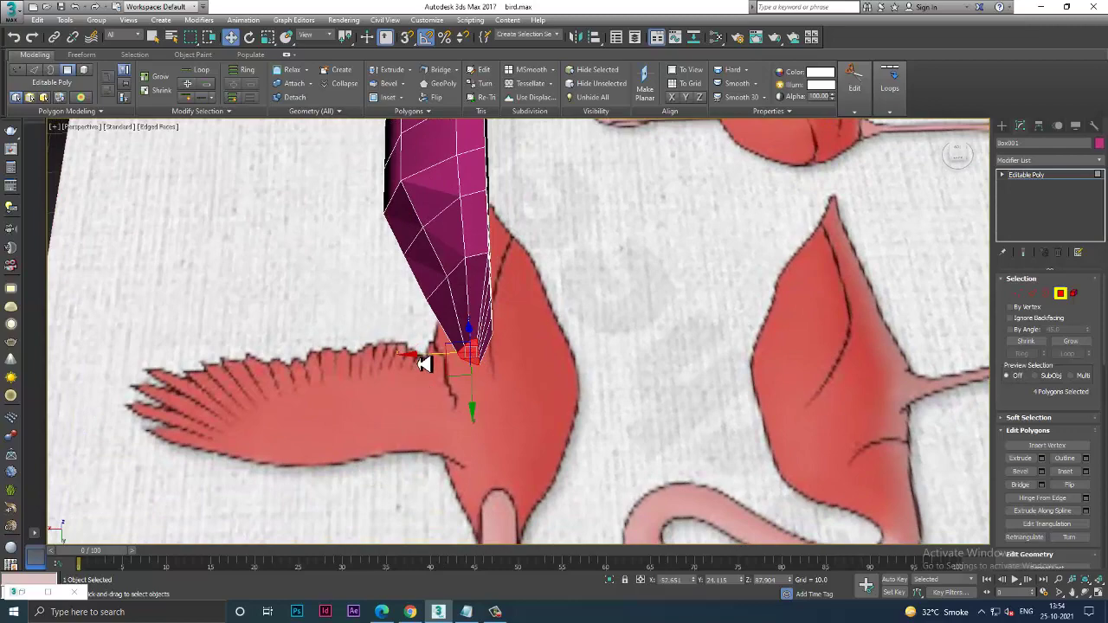
drag(424, 364, 433, 363)
mouse_move(433, 363)
alt+middle_down()
mouse_move(574, 304)
mouse_move(485, 292)
mouse_move(621, 292)
mouse_move(698, 274)
mouse_move(701, 289)
mouse_move(655, 315)
mouse_move(620, 303)
alt+middle_up()
Select eleven faces across the body front, then clear the selection and view from the side.
click(658, 294)
ctrl+click(655, 347)
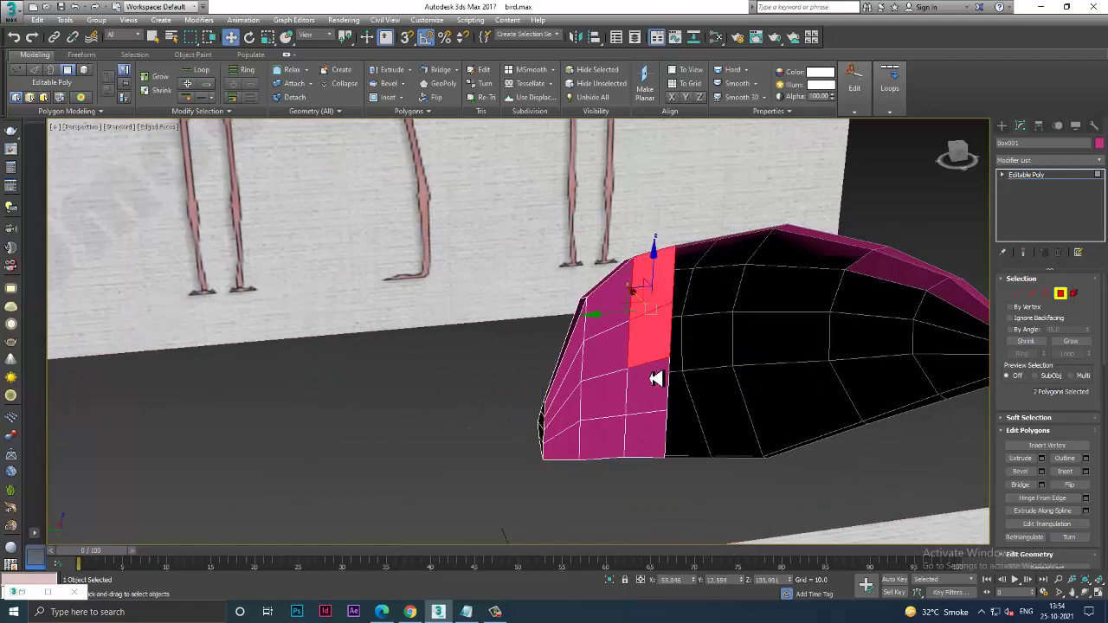
ctrl+click(654, 390)
ctrl+click(653, 437)
ctrl+click(614, 437)
ctrl+click(611, 381)
ctrl+click(612, 347)
ctrl+click(614, 323)
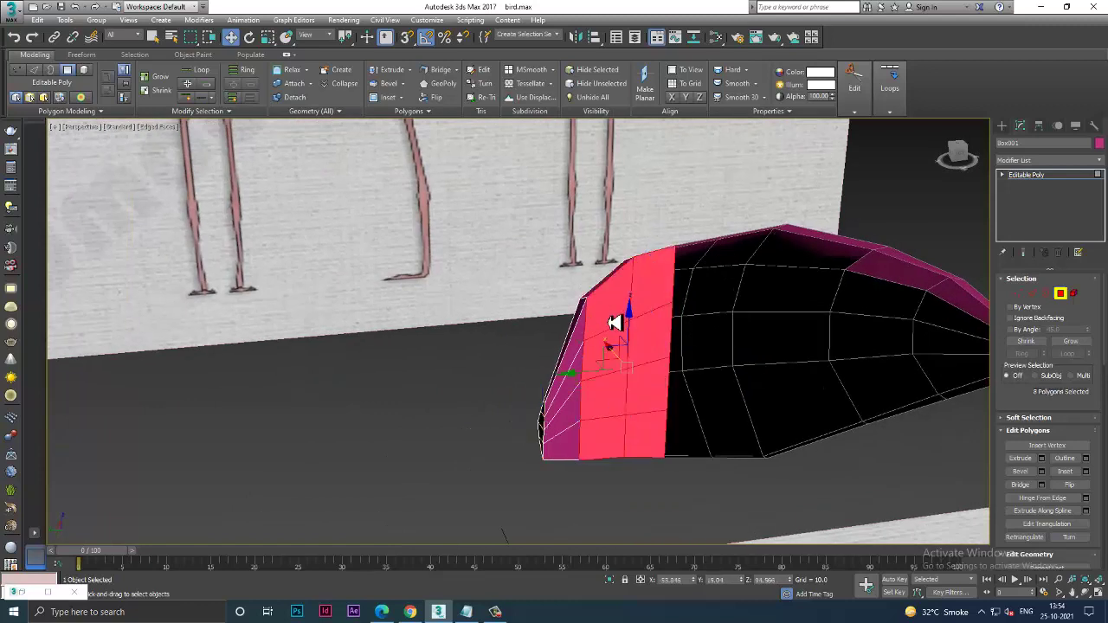
ctrl+click(584, 381)
ctrl+click(564, 415)
ctrl+click(566, 442)
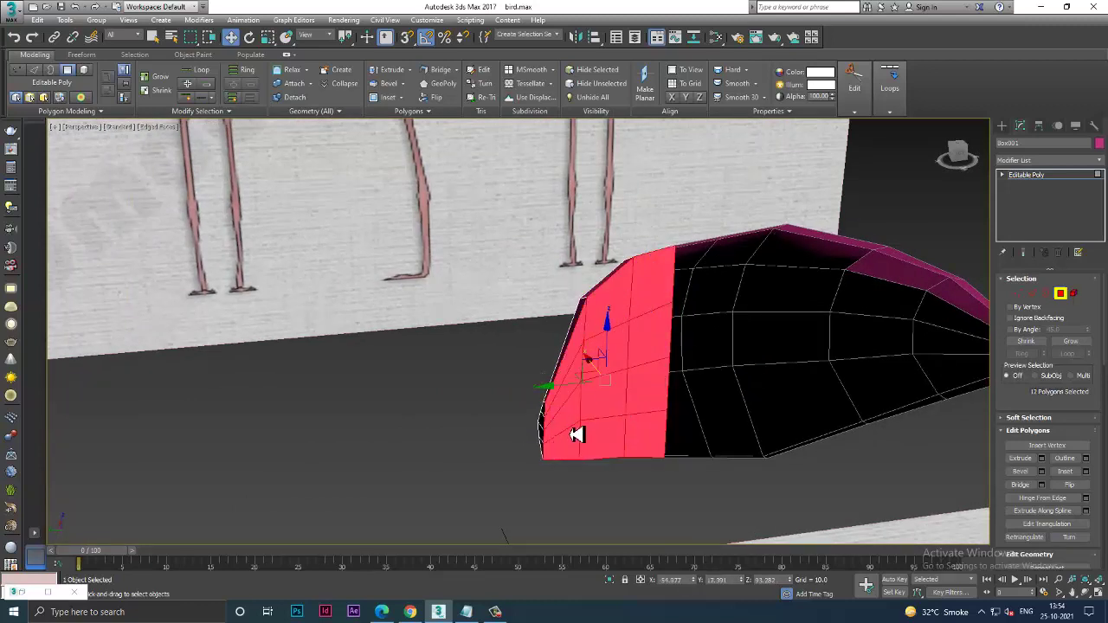
key(ctrl+d)
mouse_move(642, 309)
alt+middle_down()
mouse_move(792, 289)
mouse_move(569, 338)
alt+middle_up()
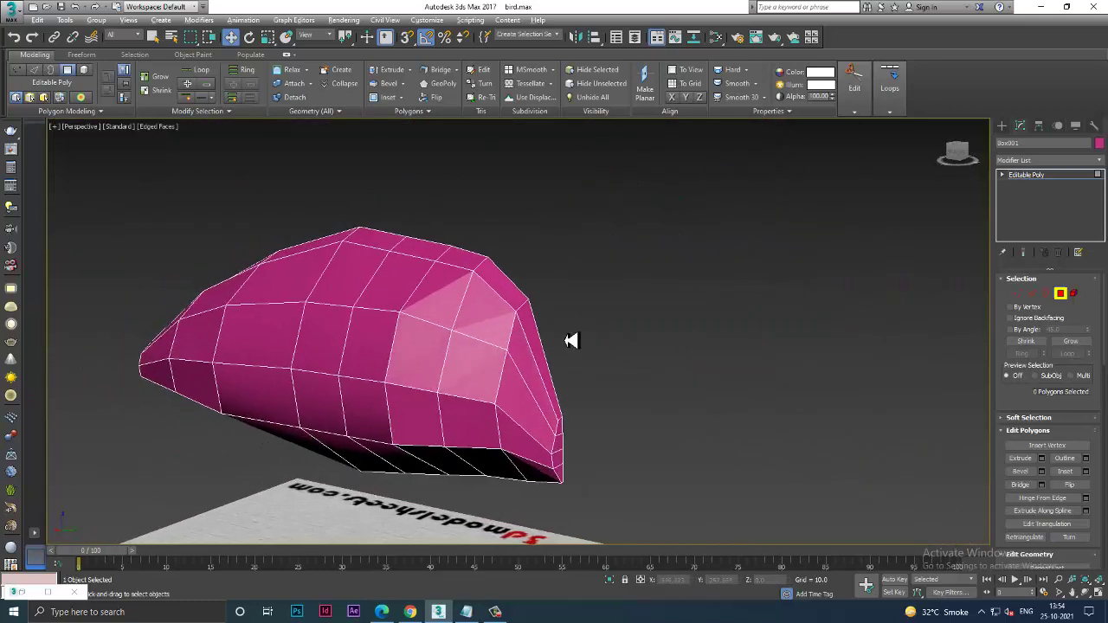
Turn on NURMS smoothing for the body and inspect it against the reference walls.
right_click(368, 313)
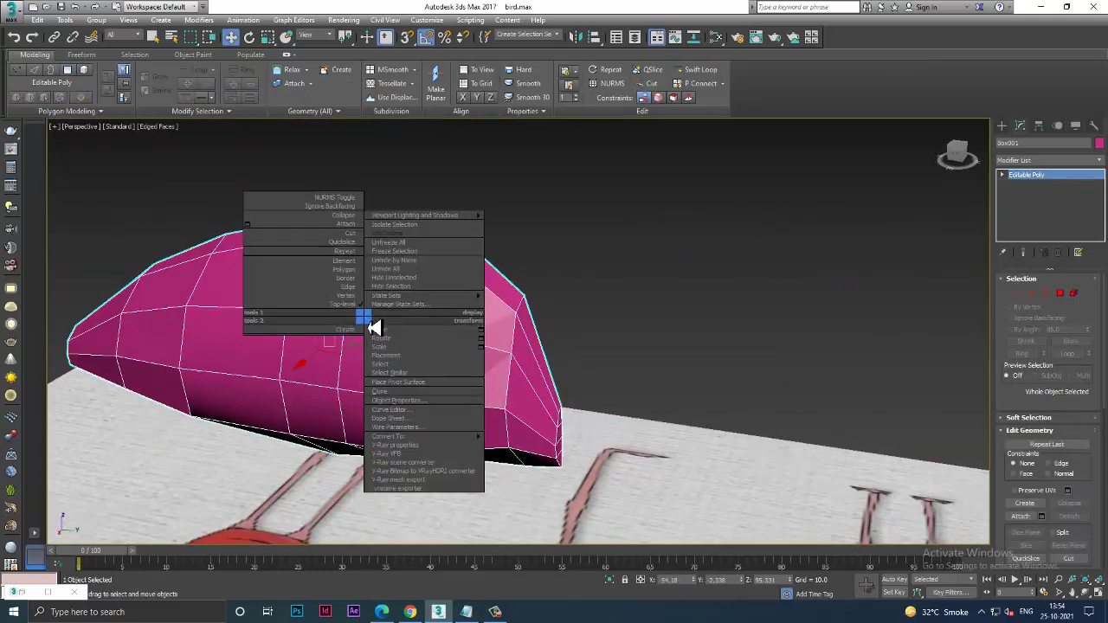
click(349, 200)
click(445, 213)
scroll(663, 332, down, 10)
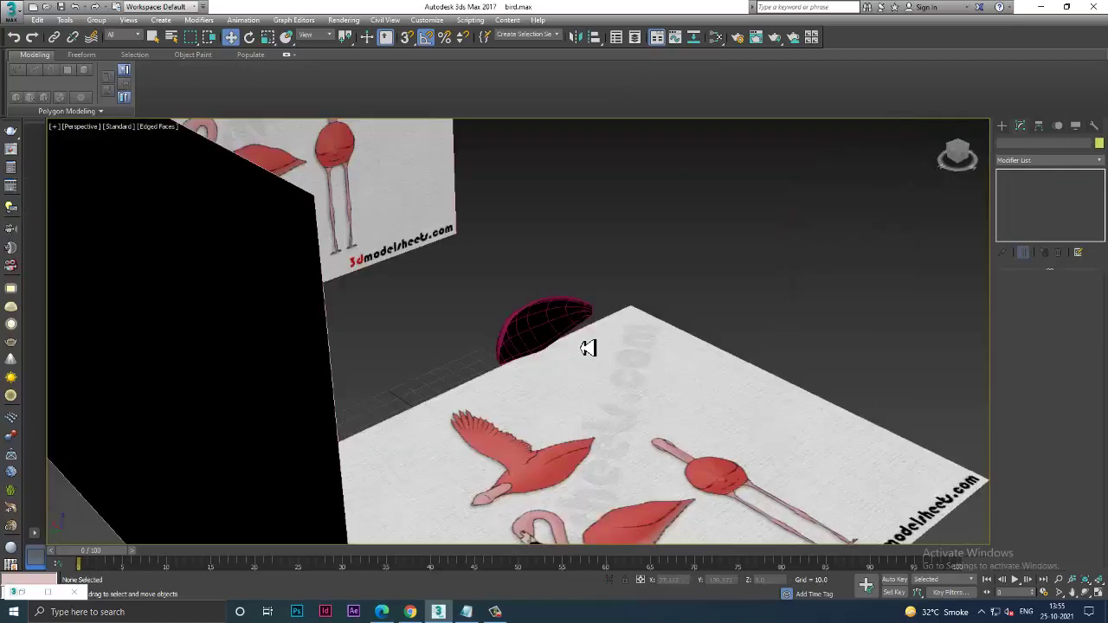
mouse_move(588, 346)
alt+middle_down()
mouse_move(525, 317)
mouse_move(601, 319)
mouse_move(737, 294)
alt+middle_up()
click(530, 353)
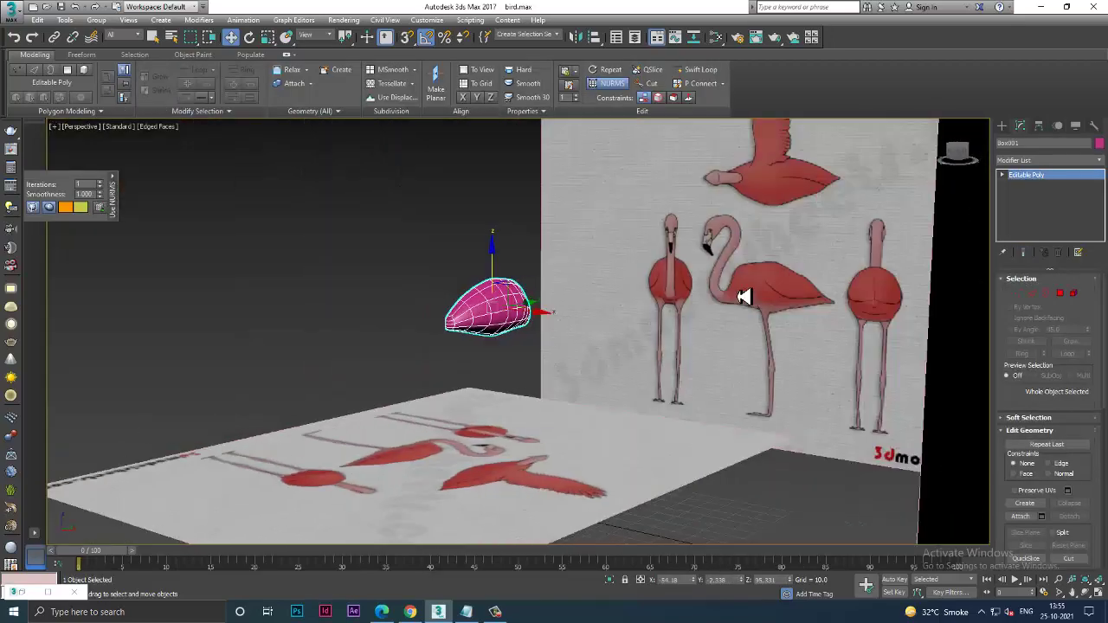
scroll(525, 321, up, 5)
alt+middle_drag(524, 321, 486, 346)
scroll(485, 346, down, 4)
Enable See-Through on the body with Alt+X and maximize the Left view.
key(alt+w)
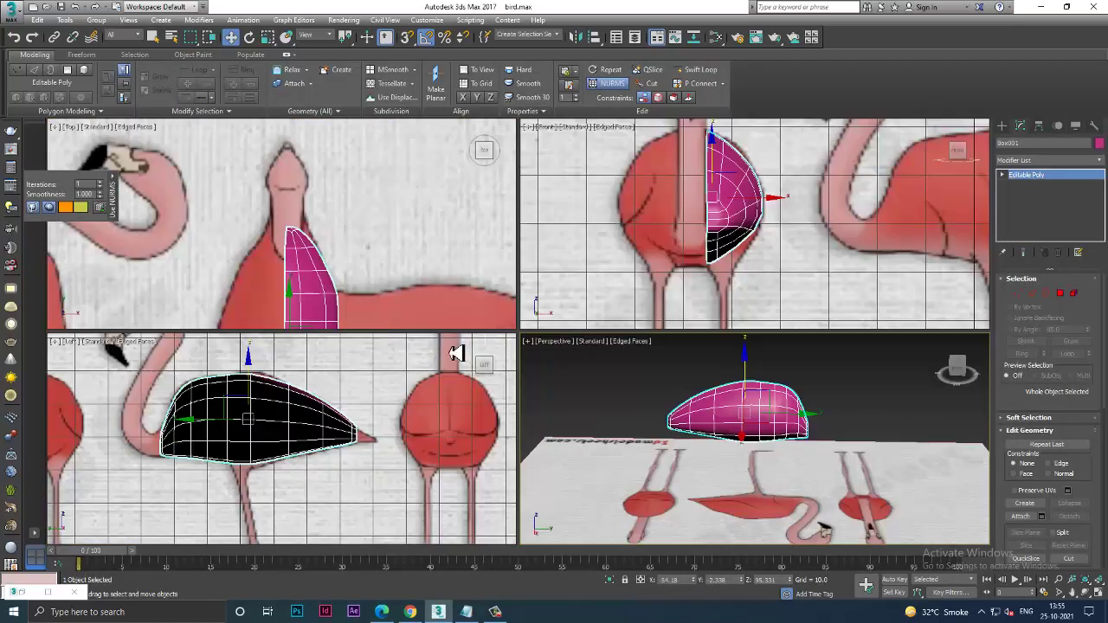
key(alt+x)
key(alt+w)
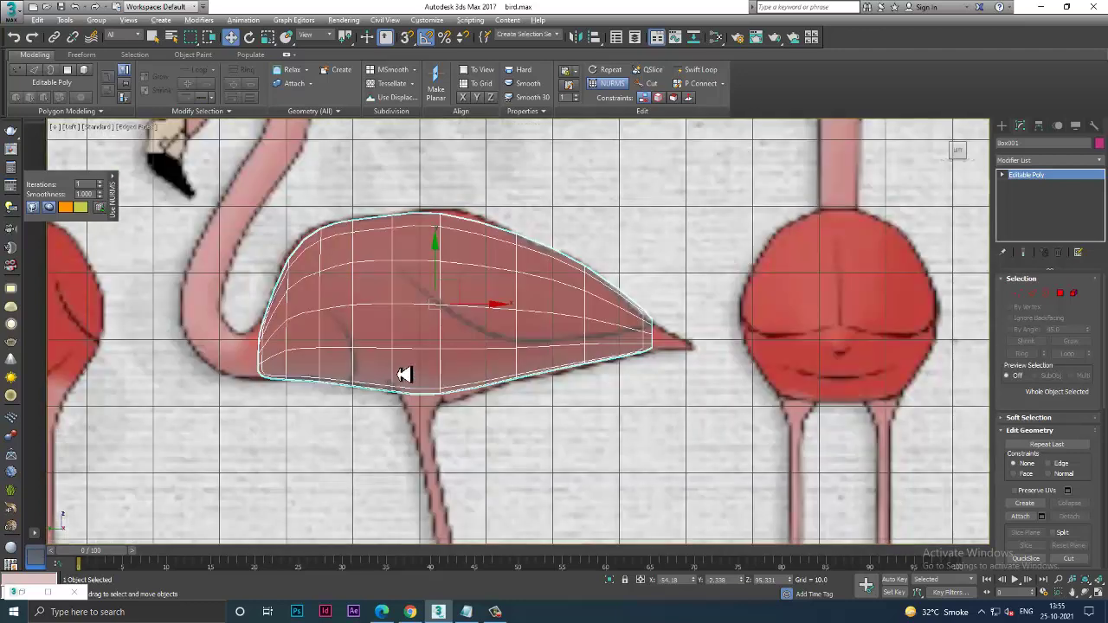
scroll(403, 374, up, 3)
Shift the two middle body vertices slightly left, then select the central vertex group.
middle_drag(460, 334, 501, 398)
key(1)
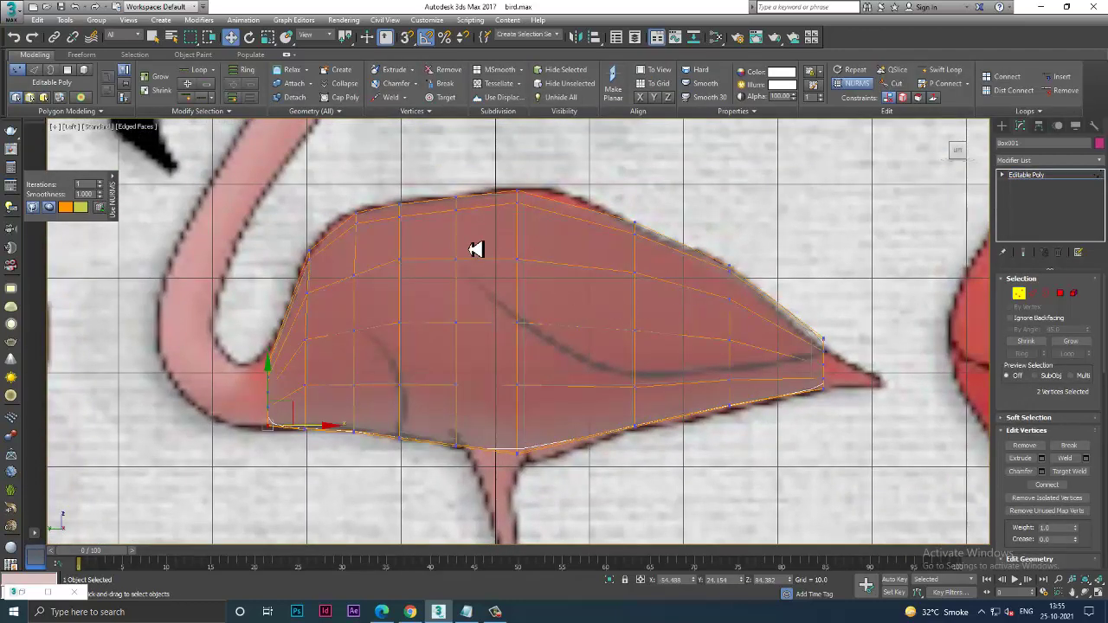
drag(497, 242, 530, 336)
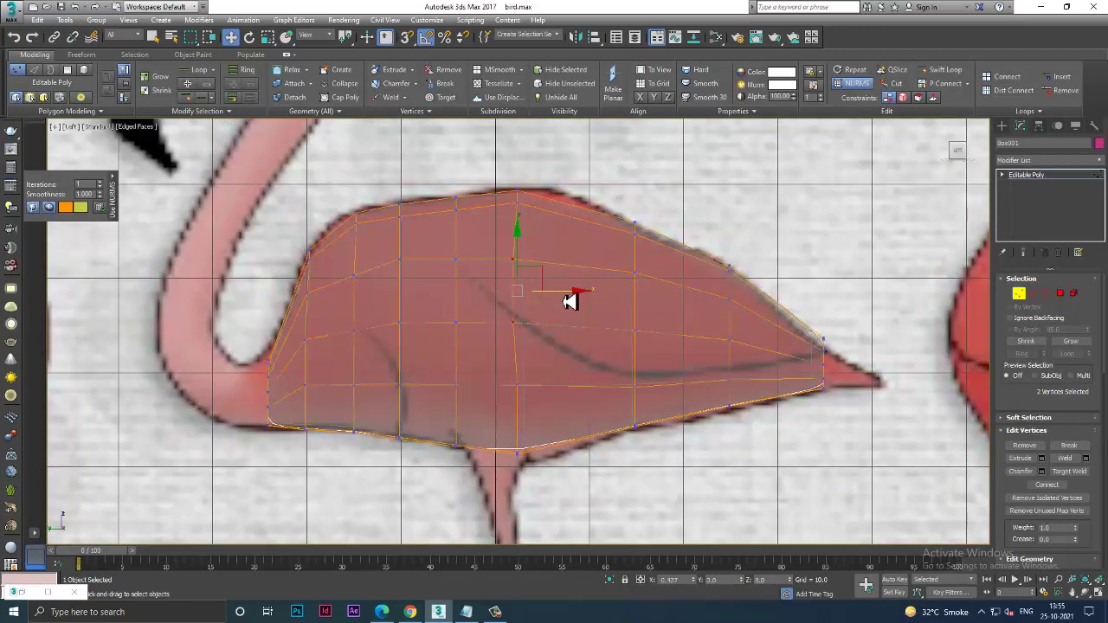
drag(574, 297, 564, 302)
drag(500, 367, 558, 401)
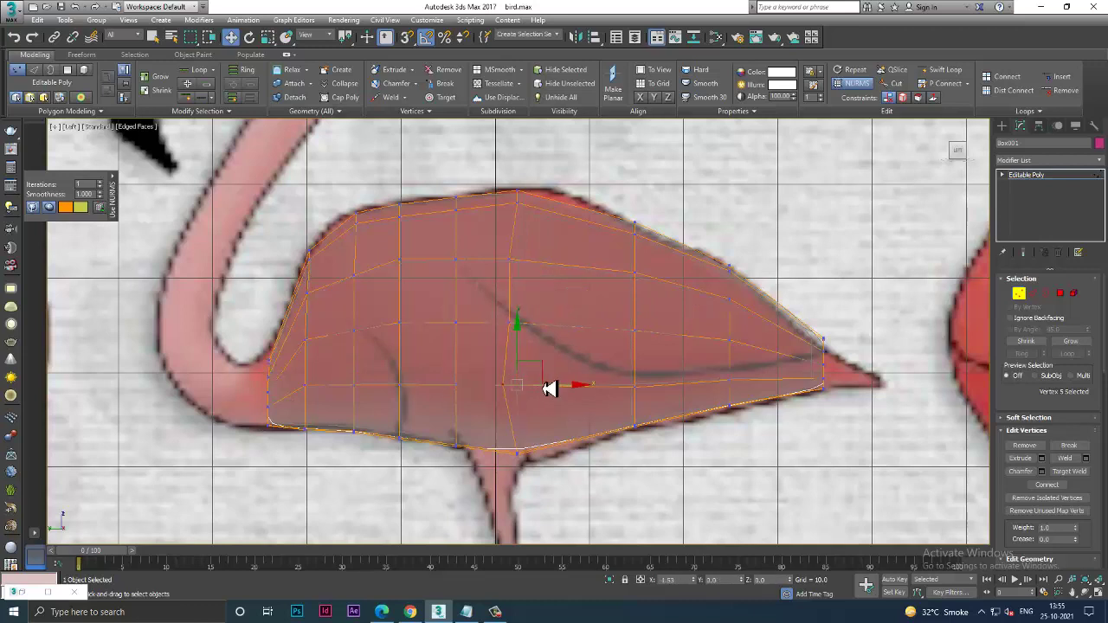
drag(505, 299, 564, 329)
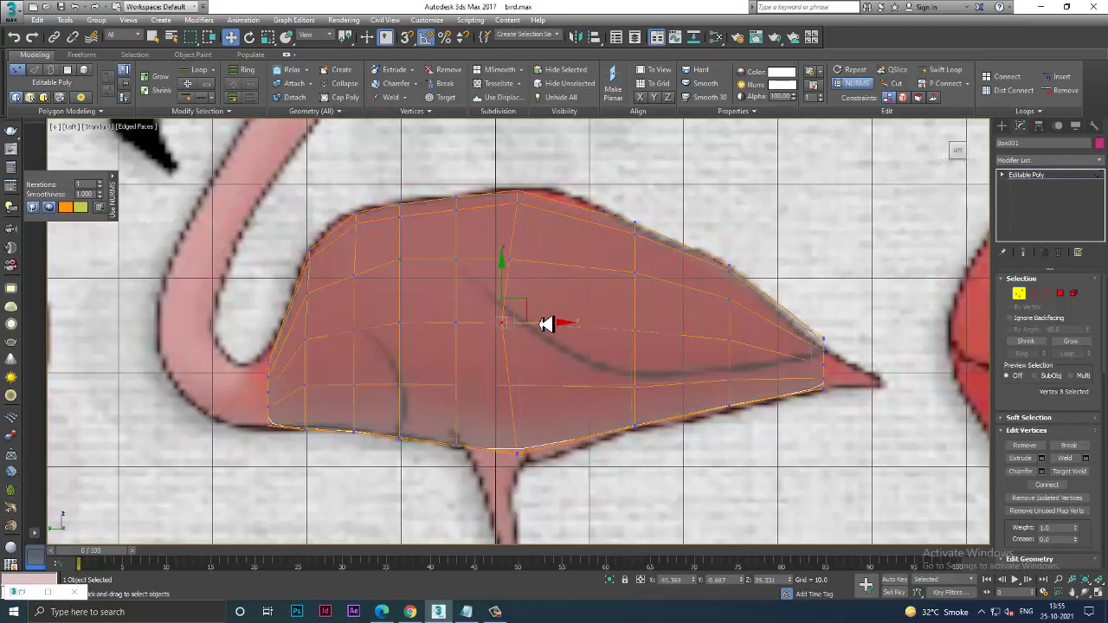
middle_drag(546, 321, 563, 337)
drag(355, 265, 501, 427)
Maximize the Top view and switch off the NURMS smoothed preview.
key(alt+w)
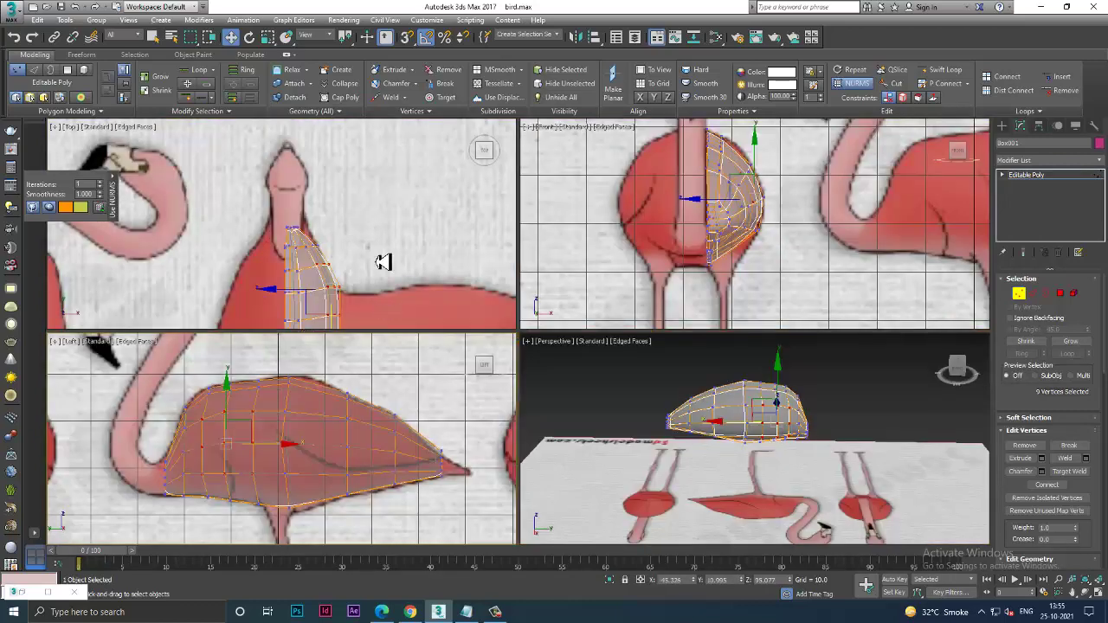
scroll(383, 257, up, 2)
scroll(367, 237, up, 3)
key(alt+w)
scroll(448, 249, up, 2)
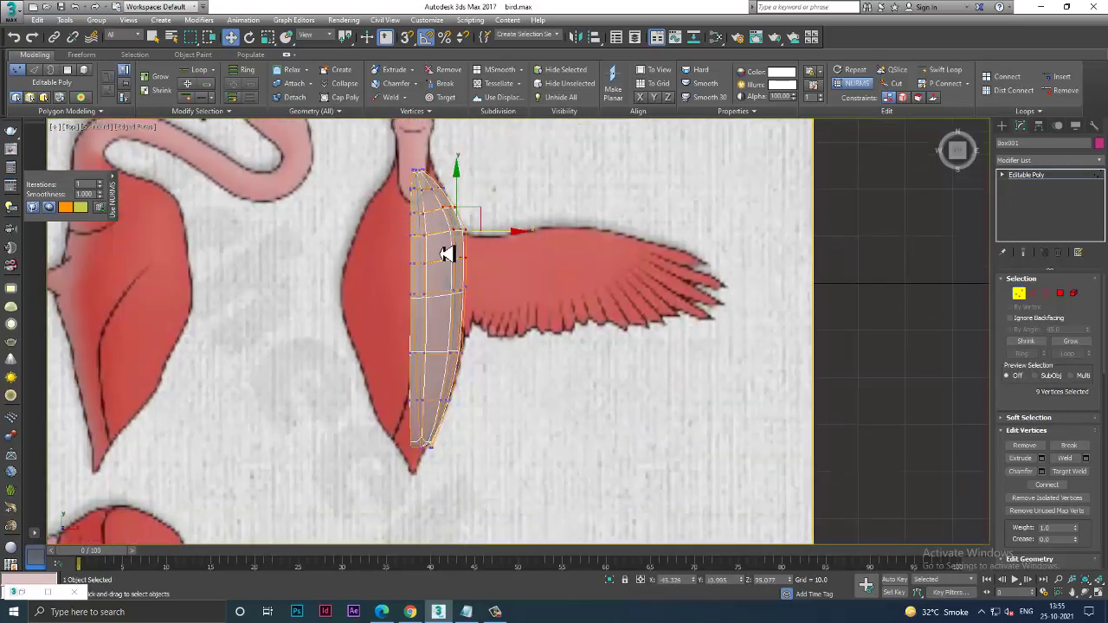
scroll(460, 265, up, 2)
scroll(461, 271, up, 1)
scroll(460, 294, up, 2)
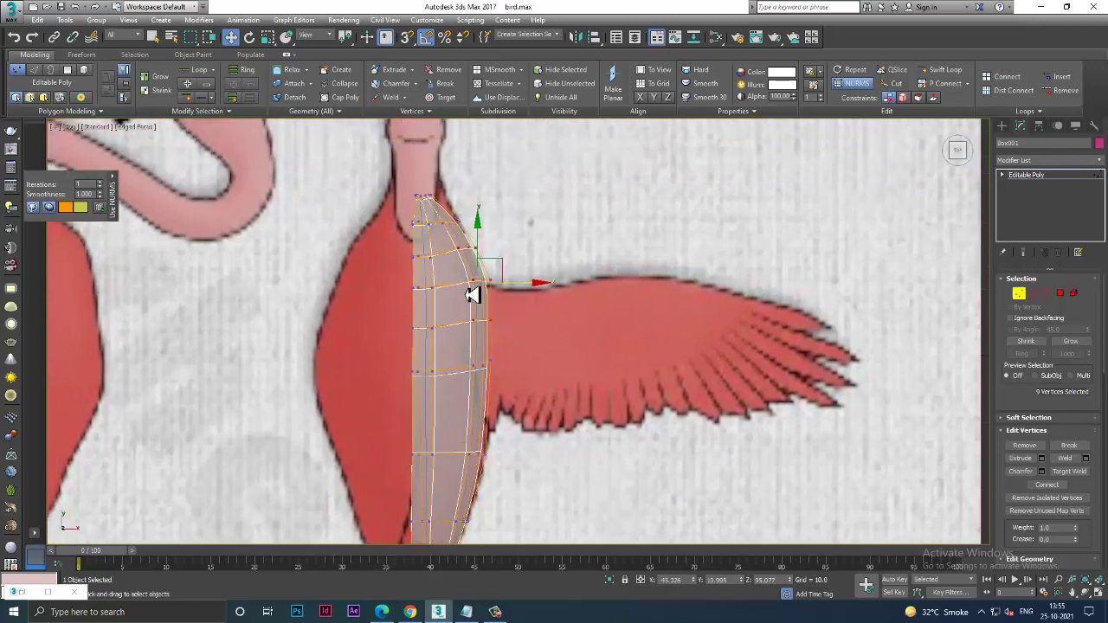
scroll(470, 292, down, 2)
scroll(455, 285, up, 2)
scroll(477, 314, up, 2)
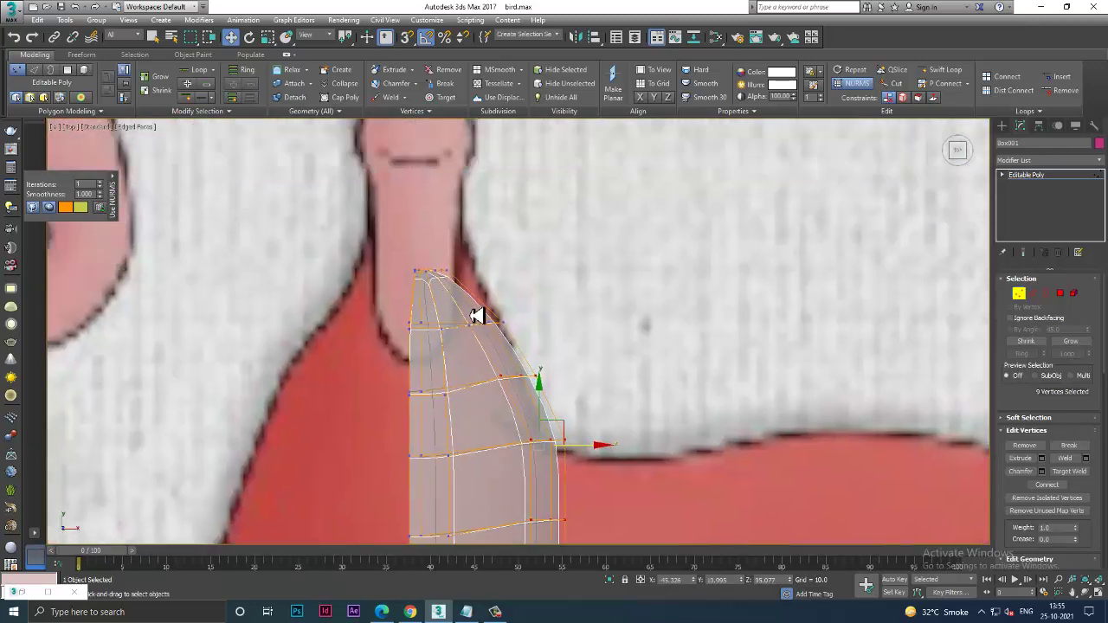
scroll(477, 315, up, 2)
key(1)
key(1)
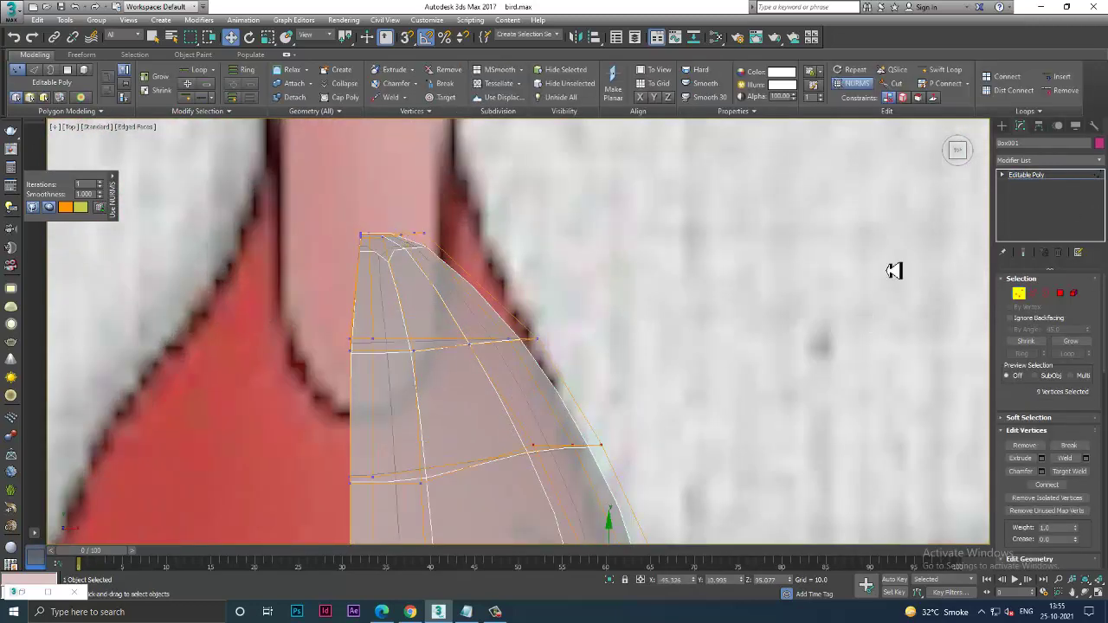
right_click(385, 352)
click(346, 206)
scroll(366, 218, up, 2)
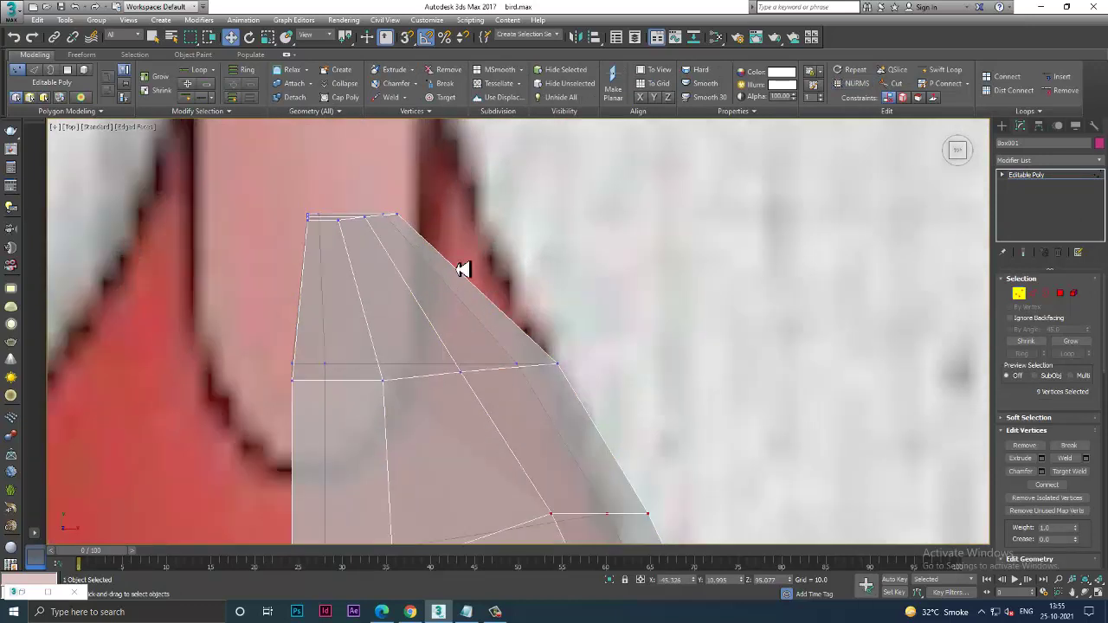
Move the top row and edge vertices to follow the top-view neck outline.
mouse_move(344, 226)
mouse_down()
mouse_move(461, 268)
mouse_move(508, 240)
mouse_up()
drag(490, 379, 600, 425)
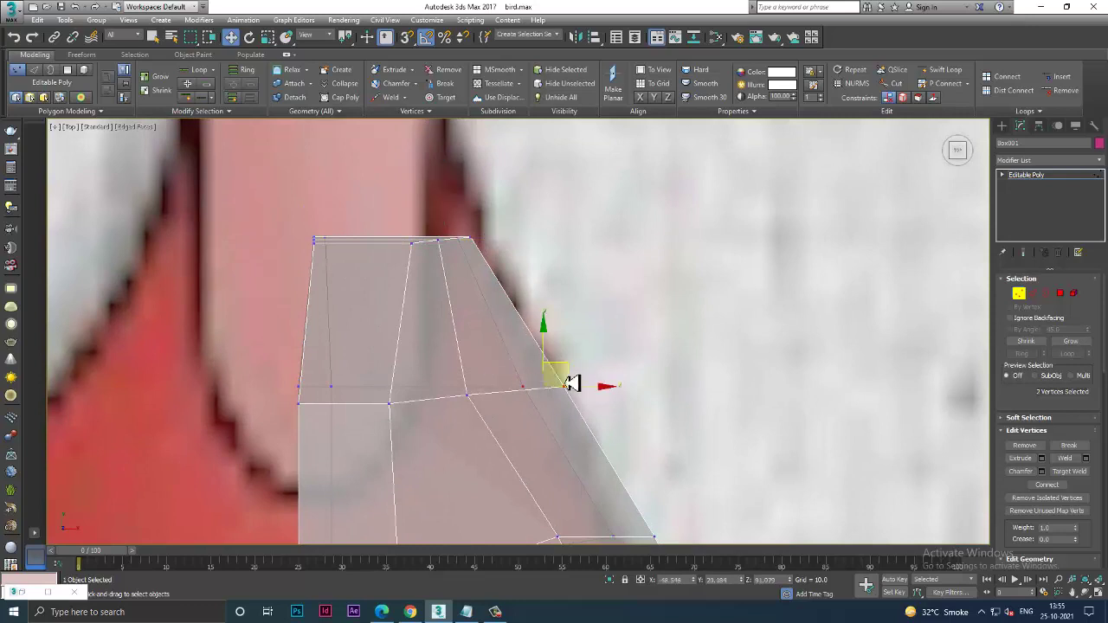
drag(571, 384, 587, 408)
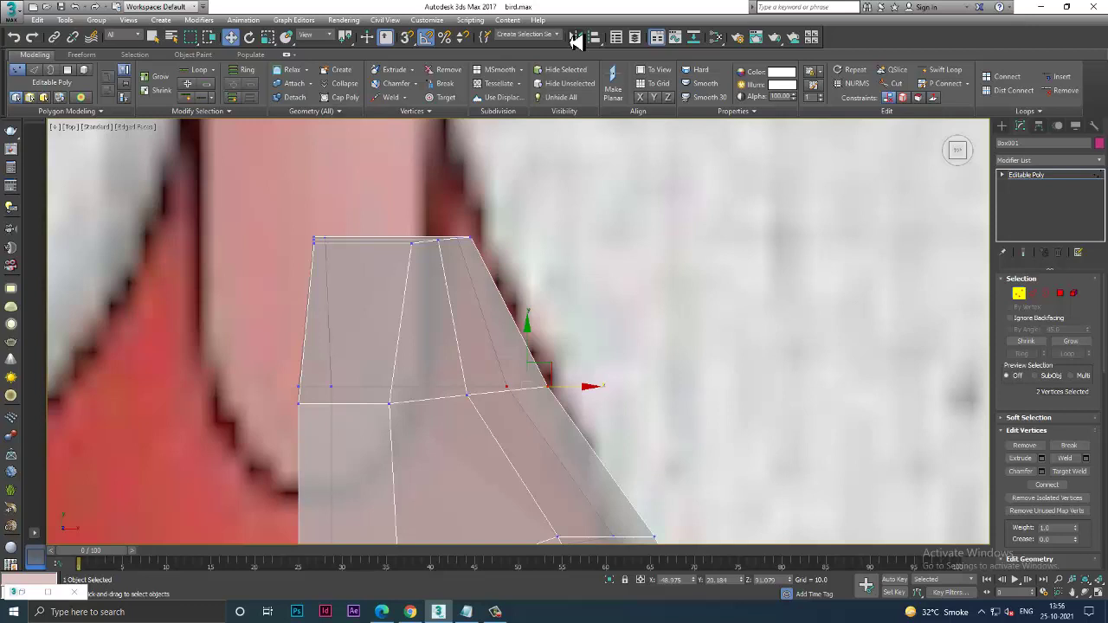
scroll(586, 425, down, 3)
scroll(532, 383, up, 3)
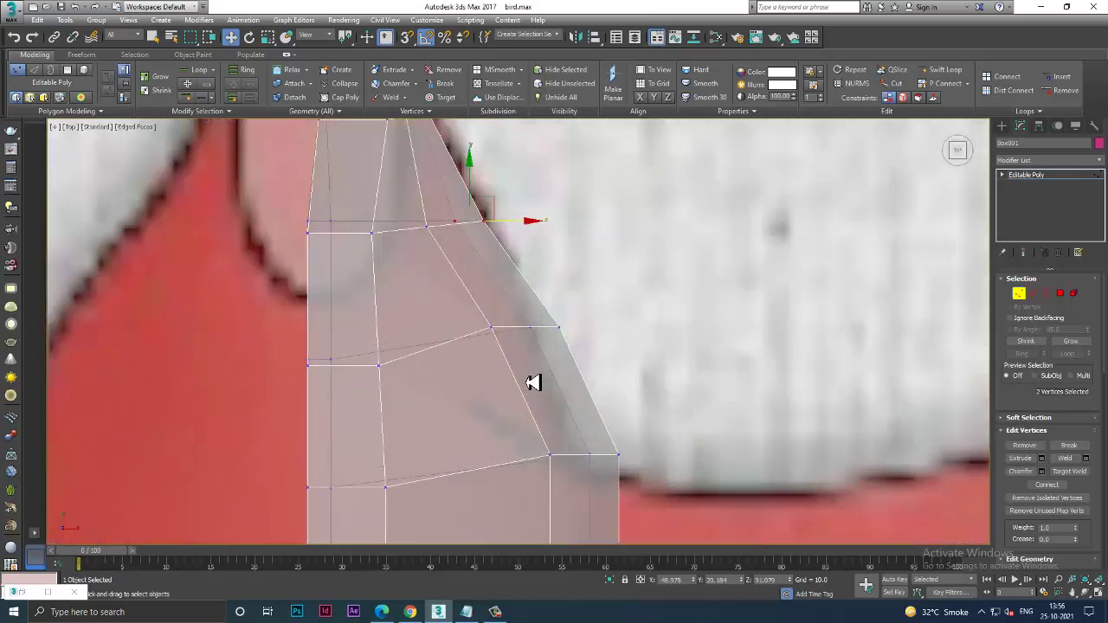
scroll(549, 282, up, 2)
drag(660, 396, 658, 394)
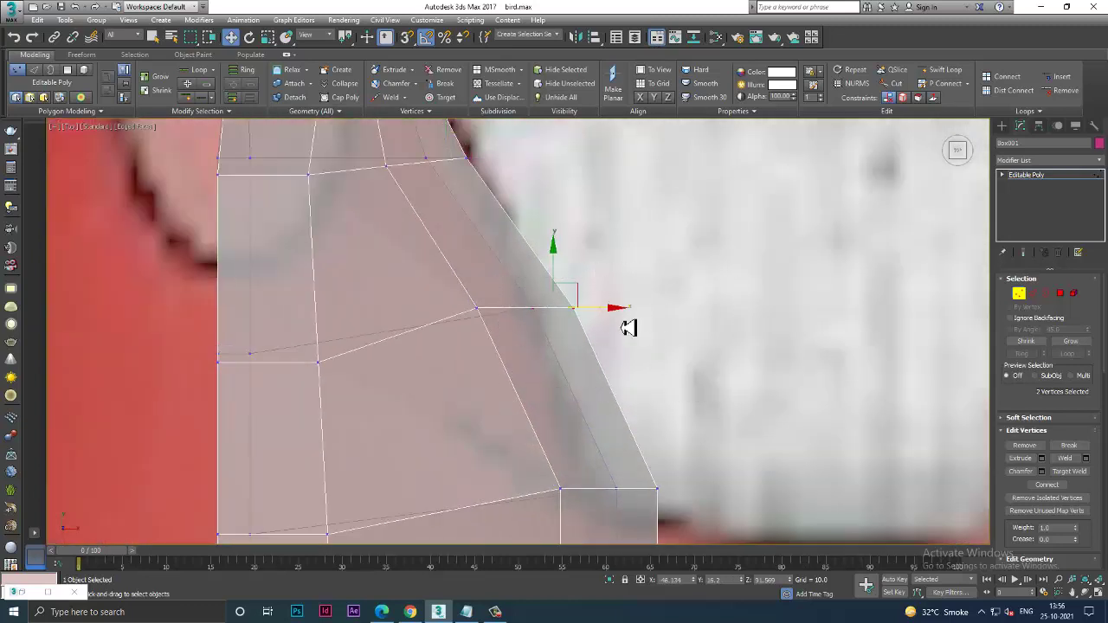
drag(611, 314, 451, 293)
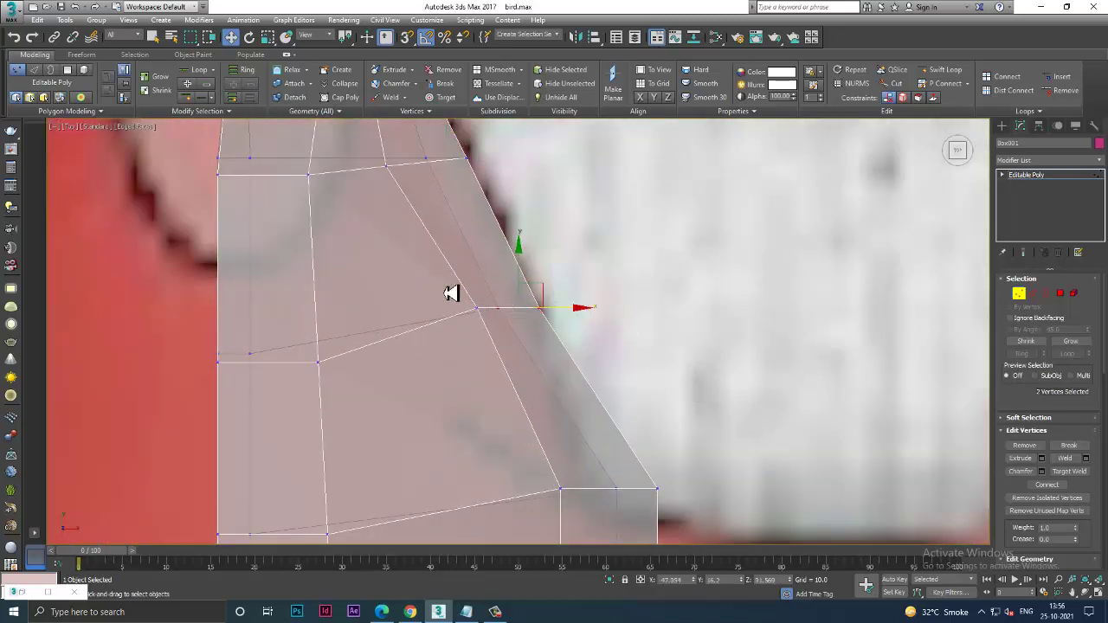
drag(500, 345, 501, 342)
drag(535, 309, 516, 312)
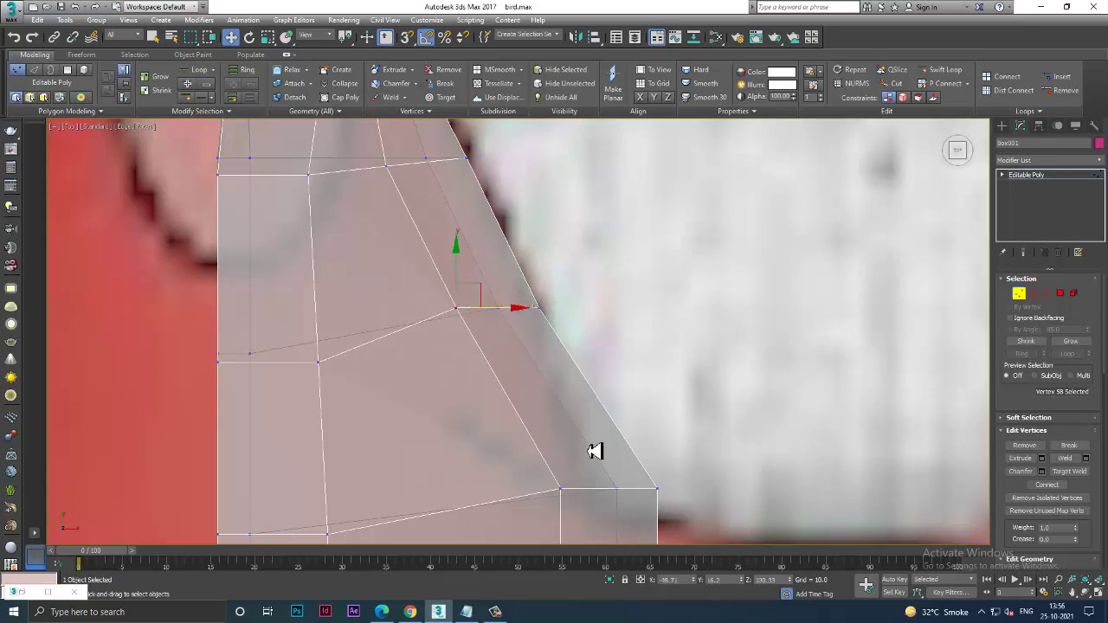
Shift the lower row of three vertices left onto the outline.
middle_drag(594, 450, 571, 322)
scroll(570, 322, down, 3)
mouse_move(520, 296)
mouse_down()
mouse_move(606, 354)
mouse_move(577, 323)
mouse_up()
scroll(578, 322, down, 3)
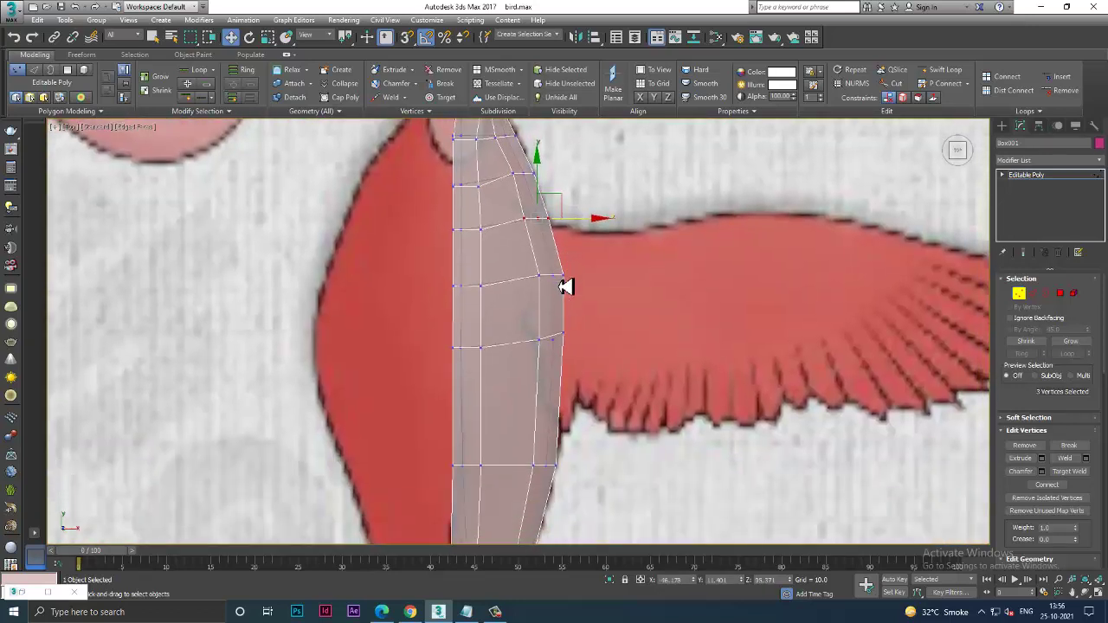
scroll(605, 370, down, 2)
scroll(627, 341, down, 3)
scroll(628, 338, down, 2)
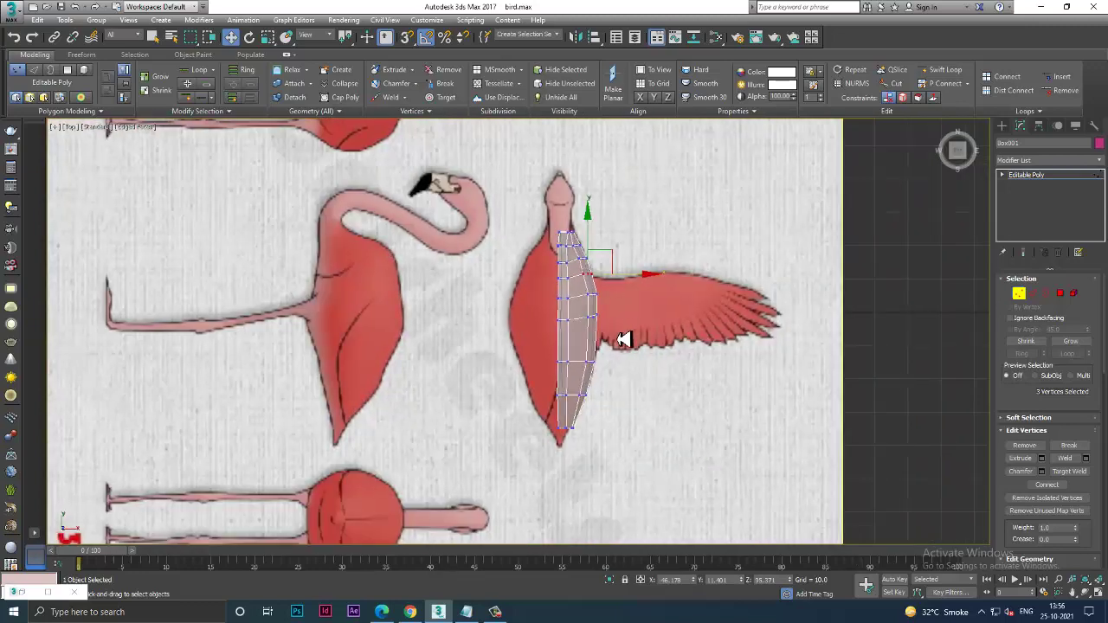
scroll(606, 320, down, 2)
Turn off See-Through on Box001 and restore the four-viewport layout.
key(alt+w)
key(alt+w)
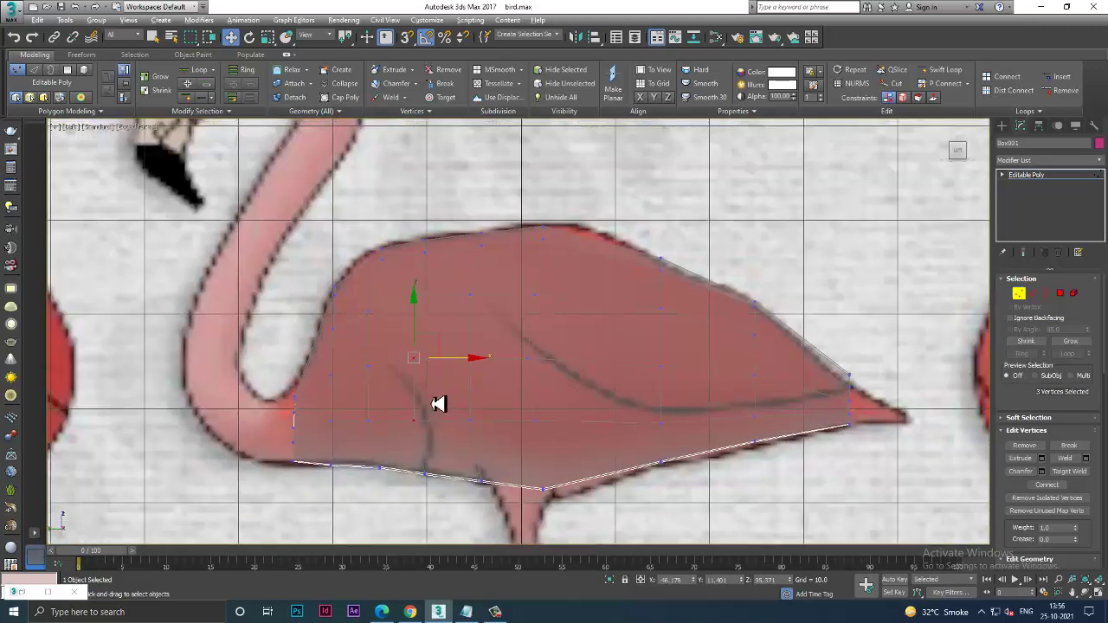
scroll(462, 397, up, 1)
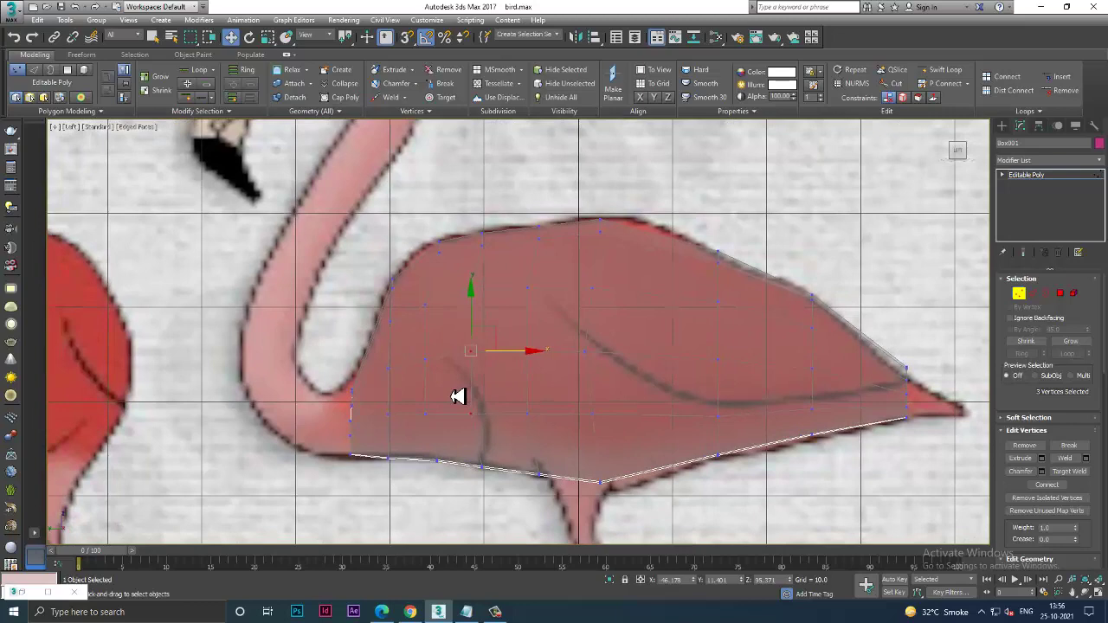
key(x)
key(Escape)
key(alt+x)
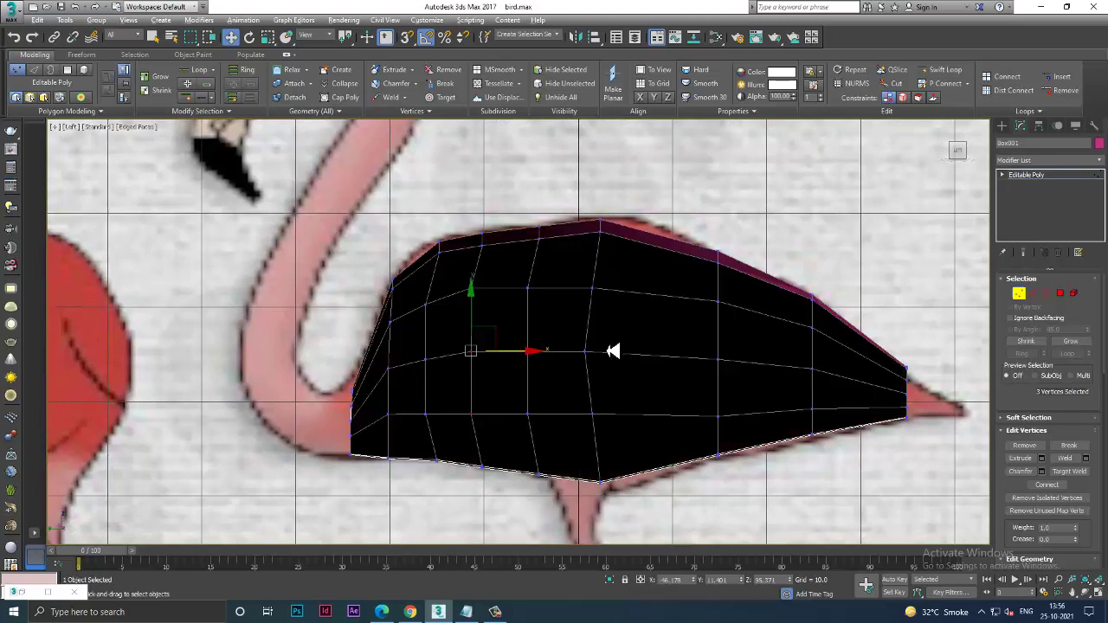
key(alt+x)
key(alt+w)
mouse_move(768, 481)
alt+middle_down()
mouse_move(749, 440)
mouse_move(765, 439)
mouse_move(733, 453)
mouse_move(767, 438)
mouse_move(719, 438)
mouse_move(831, 441)
mouse_move(822, 433)
mouse_move(857, 459)
mouse_move(786, 422)
mouse_move(759, 462)
alt+middle_up()
key(alt+x)
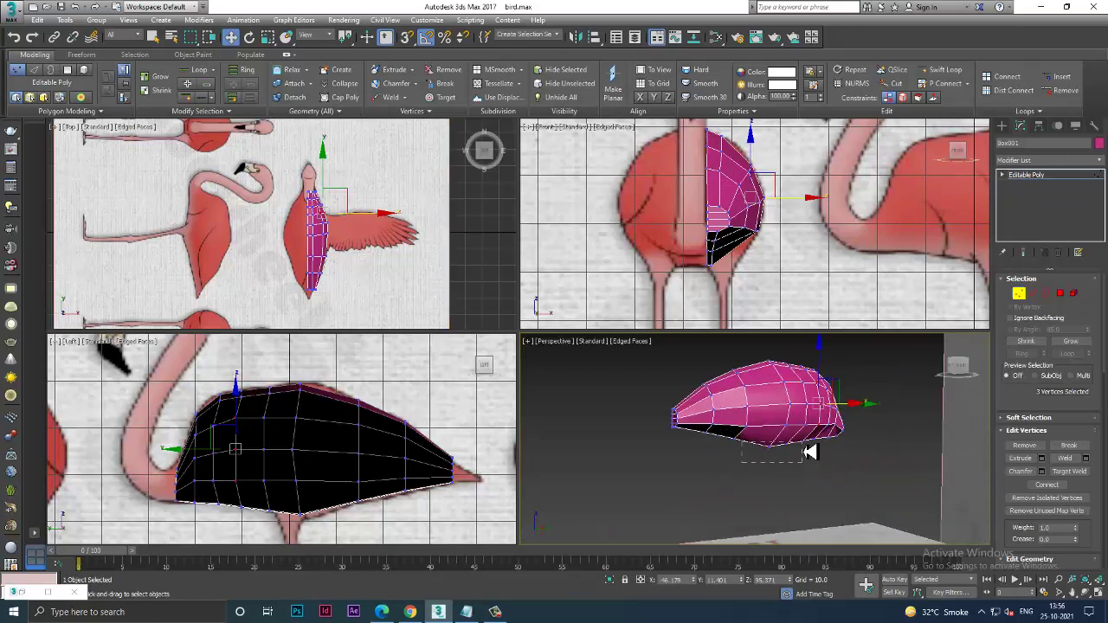
Turn See-Through back on for the body and return to the Editable Poly object level.
ctrl+drag(809, 453, 816, 449)
scroll(814, 447, down, 3)
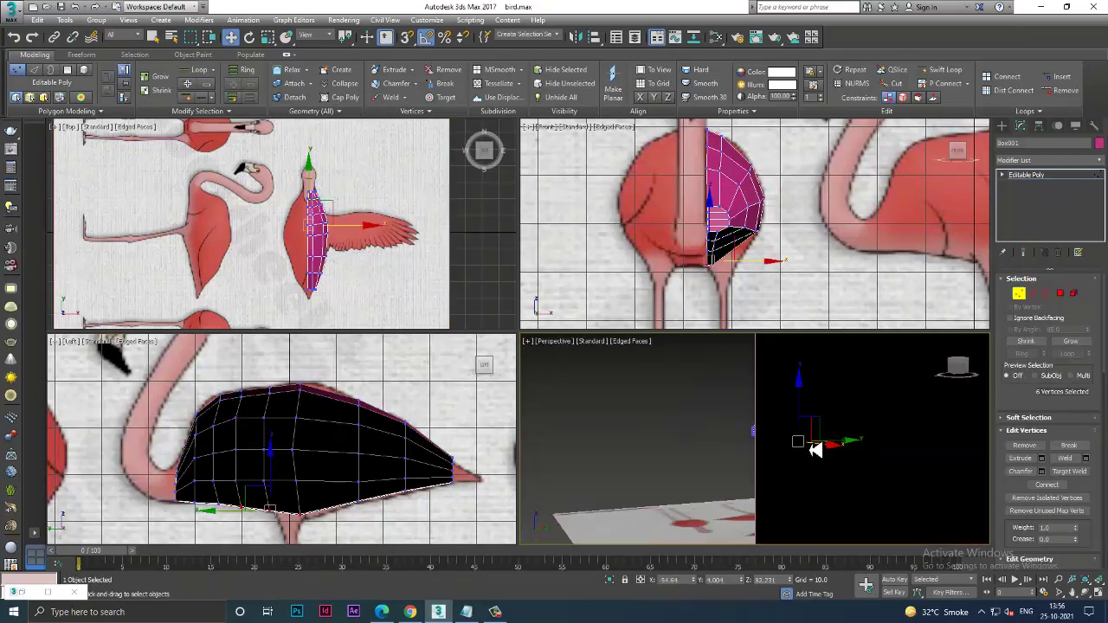
scroll(801, 450, down, 3)
mouse_move(797, 453)
alt+middle_down()
mouse_move(928, 452)
mouse_move(816, 477)
alt+middle_up()
alt+middle_drag(736, 423, 723, 425)
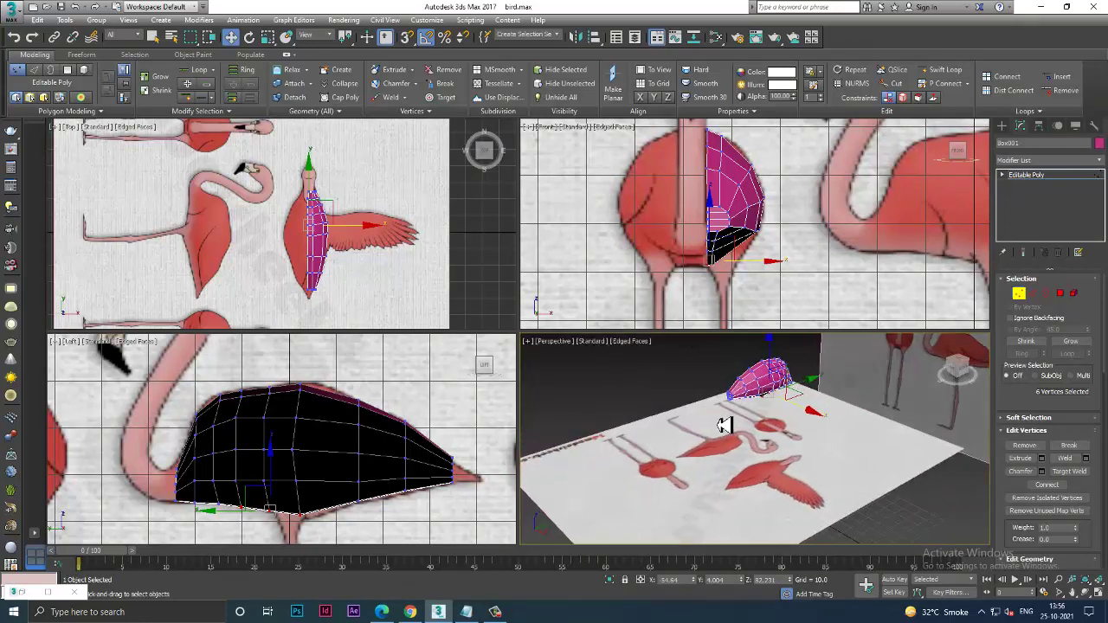
key(alt+x)
alt+middle_drag(823, 441, 795, 455)
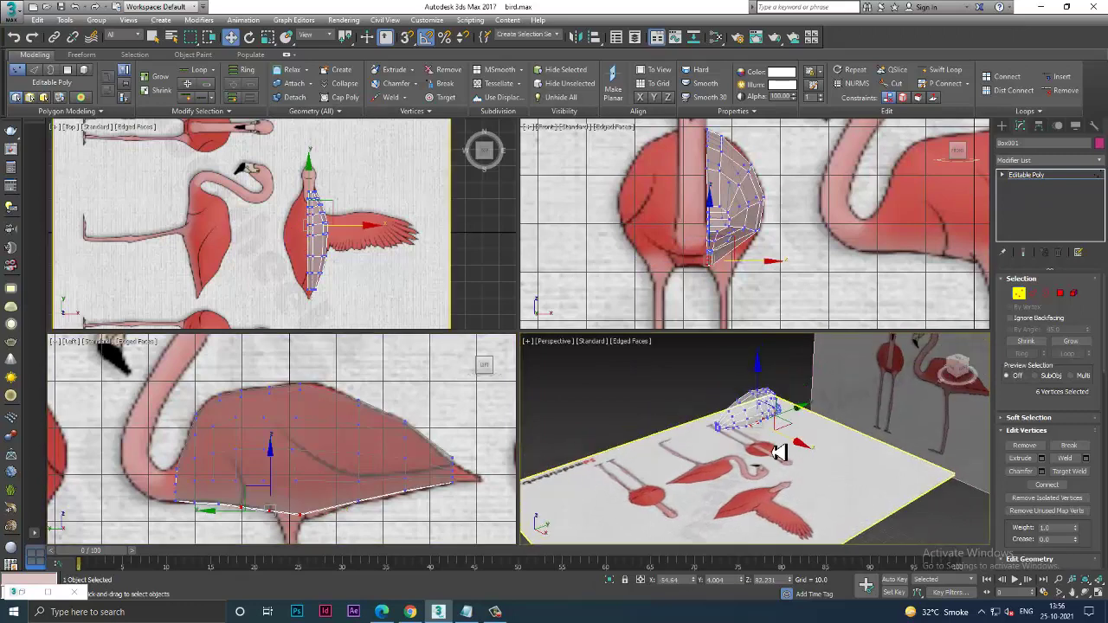
click(1050, 176)
Bring the Notepad tutorial notes, ending with 'Import References', to the front.
click(466, 612)
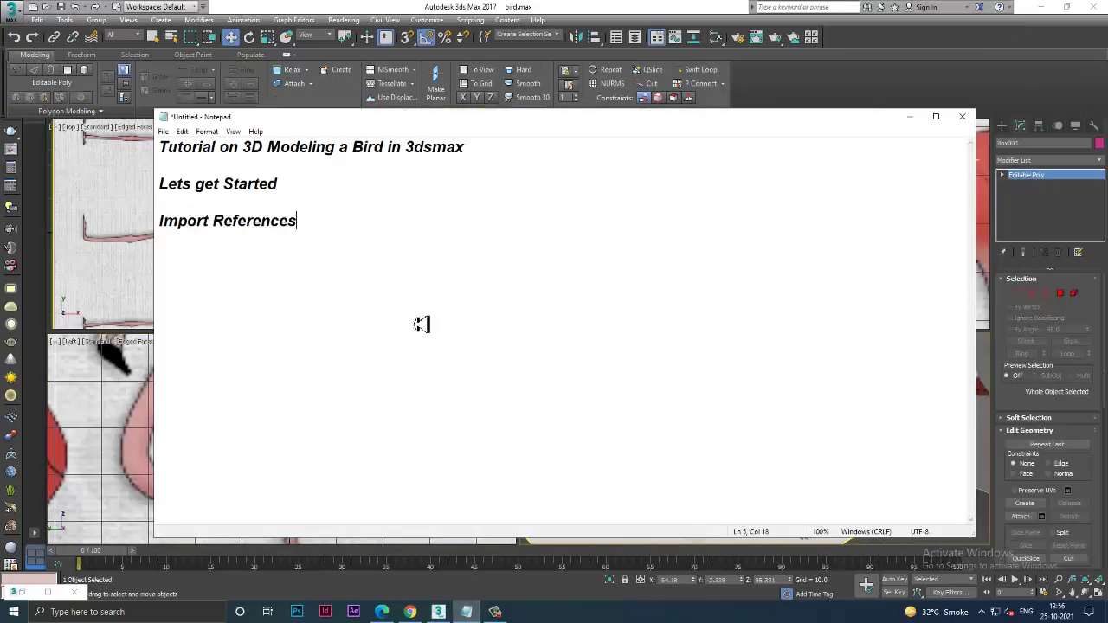